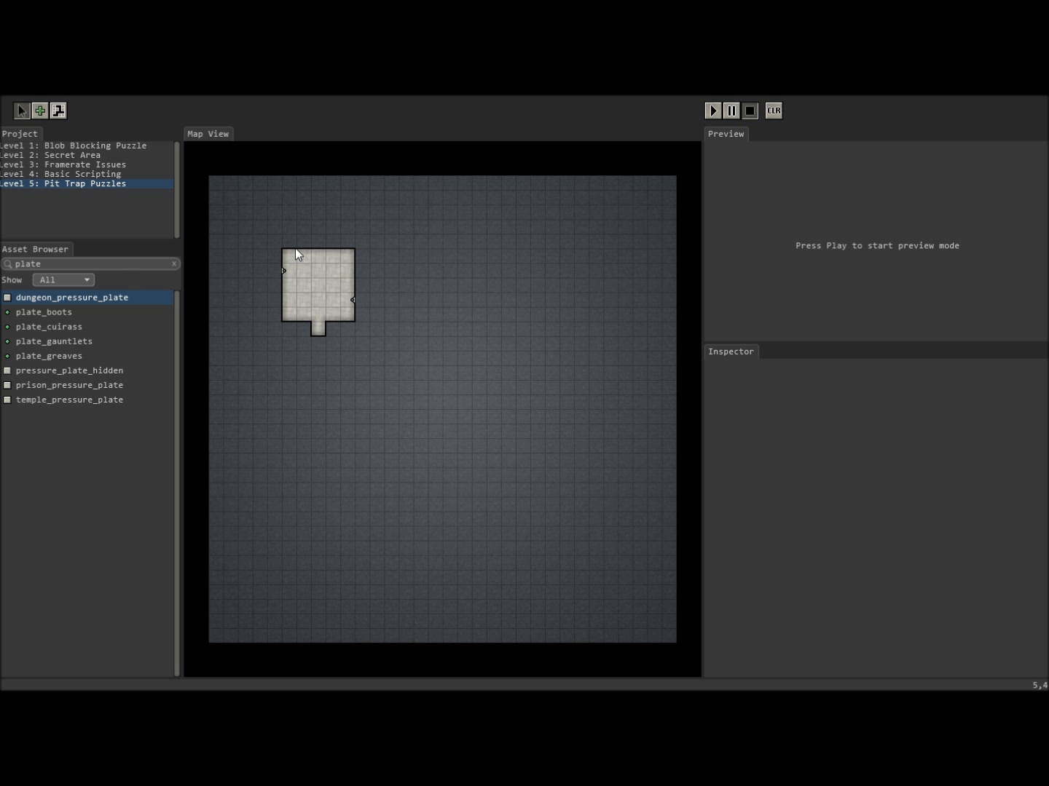
Step: Place the party's start in the alcove below the room and a dungeon_pressure_plate on the tile in front of it
left_click(317, 327)
left_click(129, 301)
left_click(318, 315)
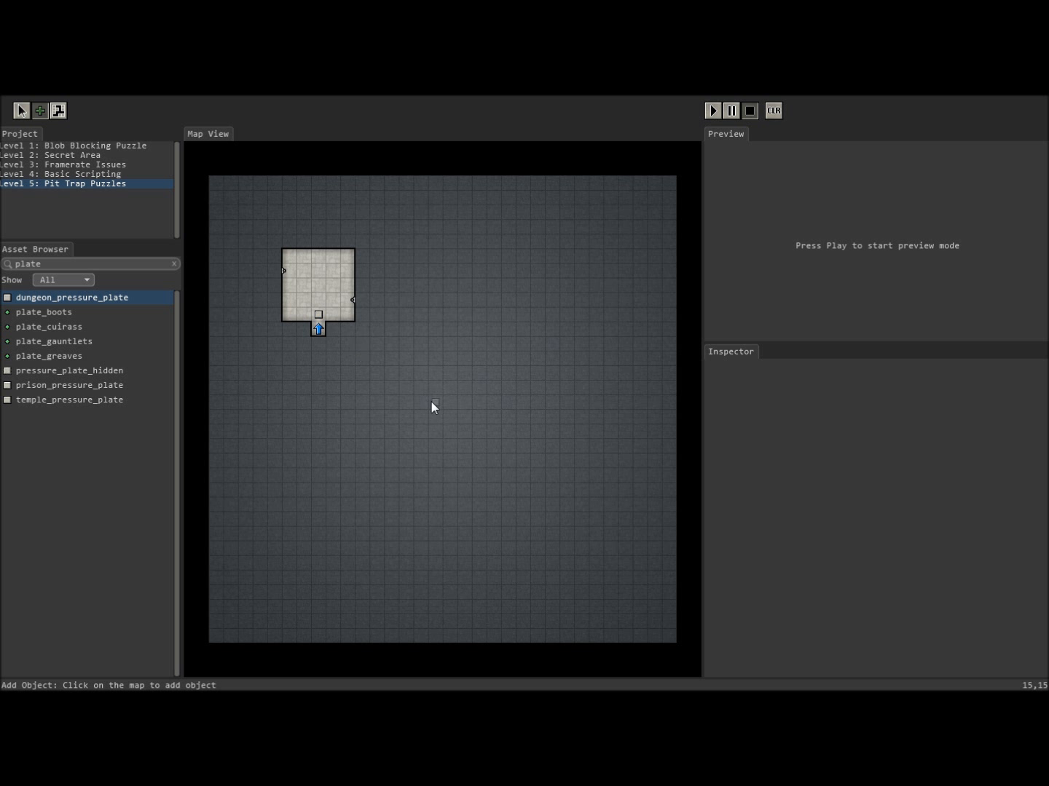
Step: Find the pit assets and place two dungeon_pit objects side by side at tiles 6,6 and 7,6
key("ctrl+a")
type("pit")
left_click(71, 298)
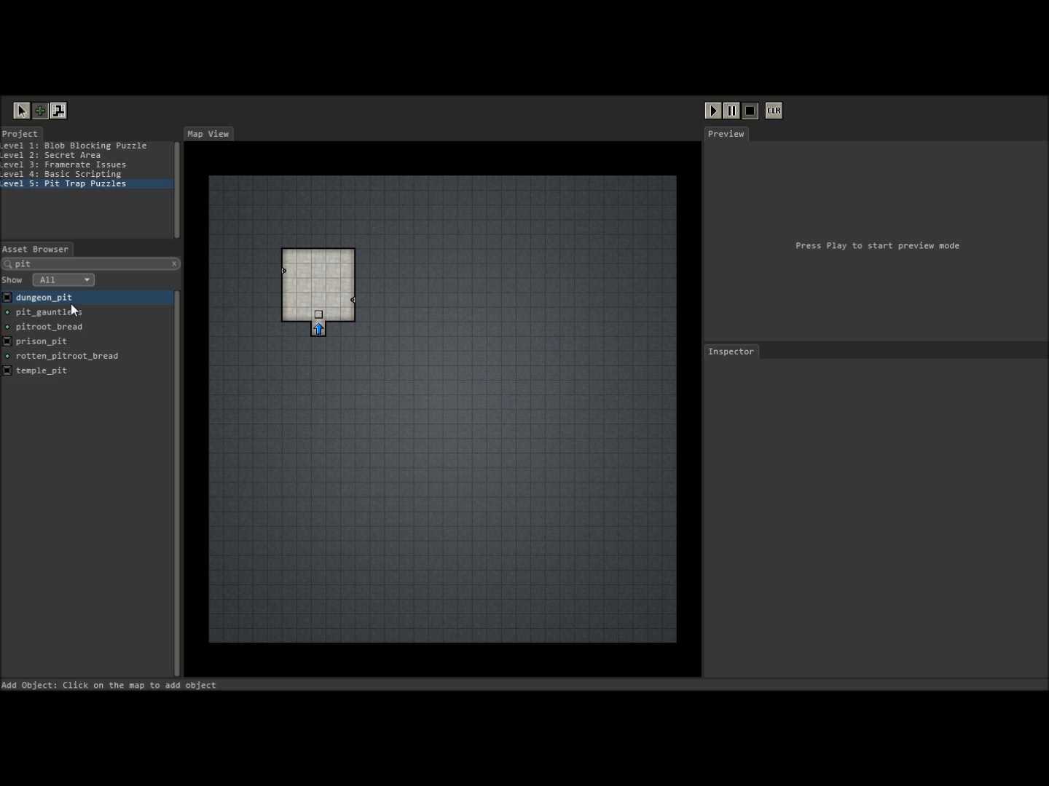
left_click(305, 275)
left_click(318, 272)
left_click(23, 109)
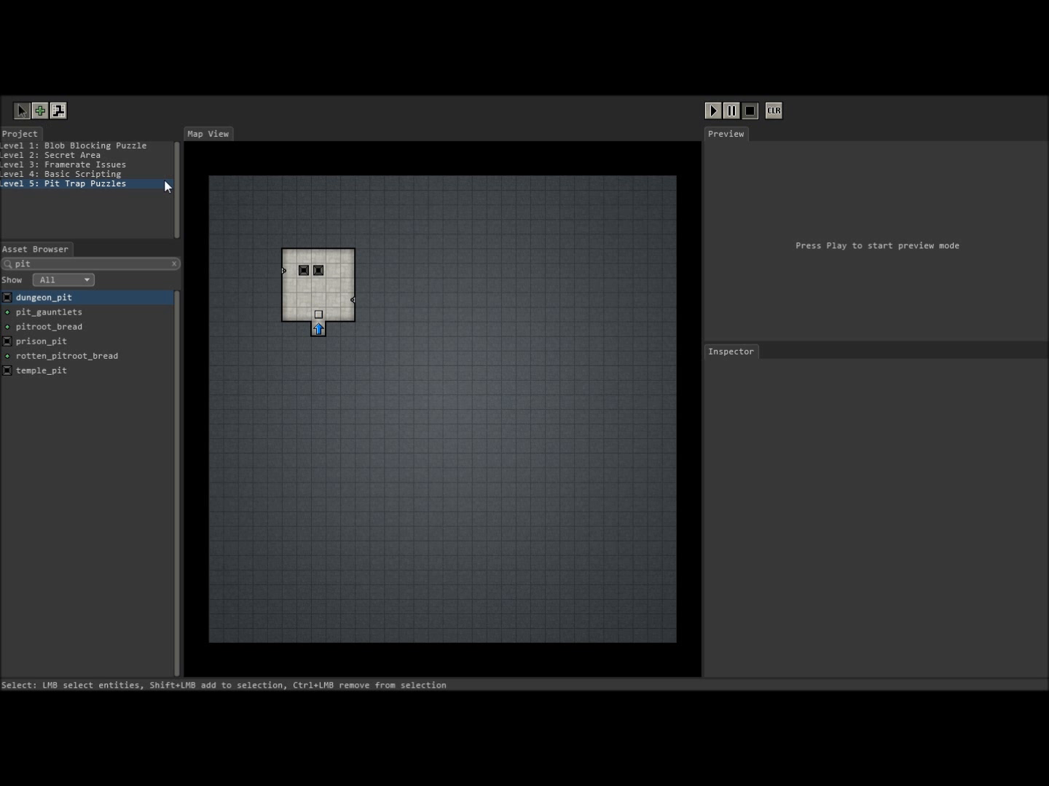
Step: Delete the pit at 7,6 and enable Trap Door on the pit at 6,6
left_click(321, 271)
key("Delete")
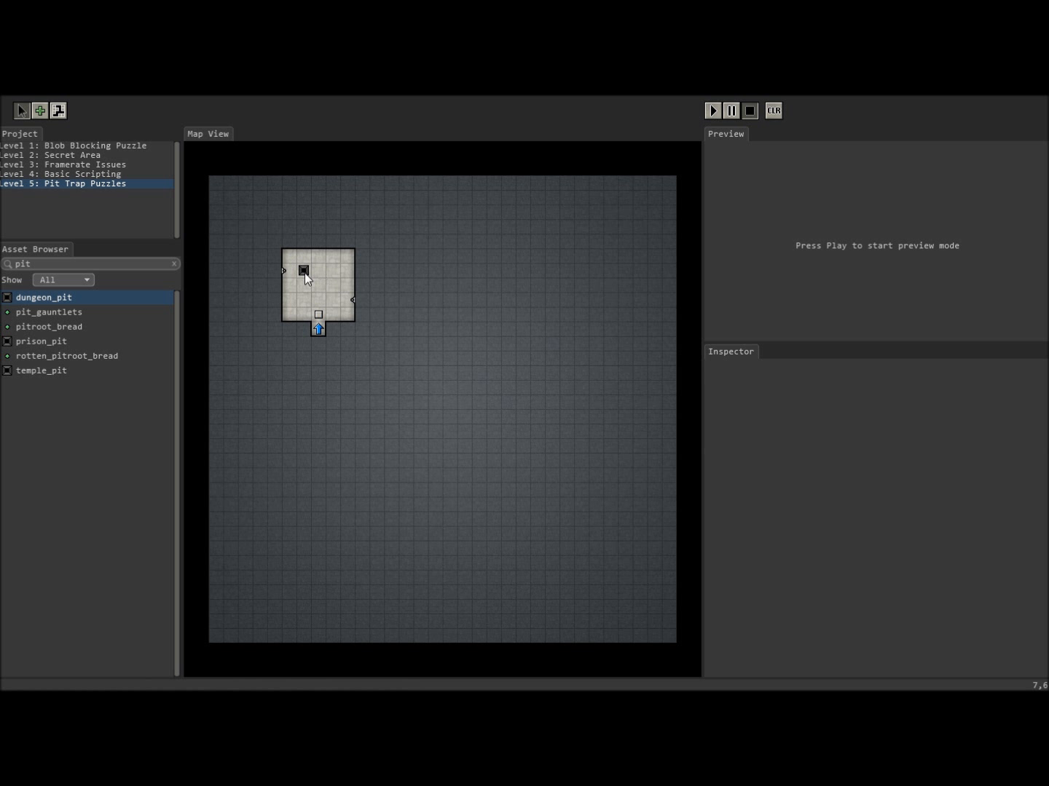
left_click(303, 271)
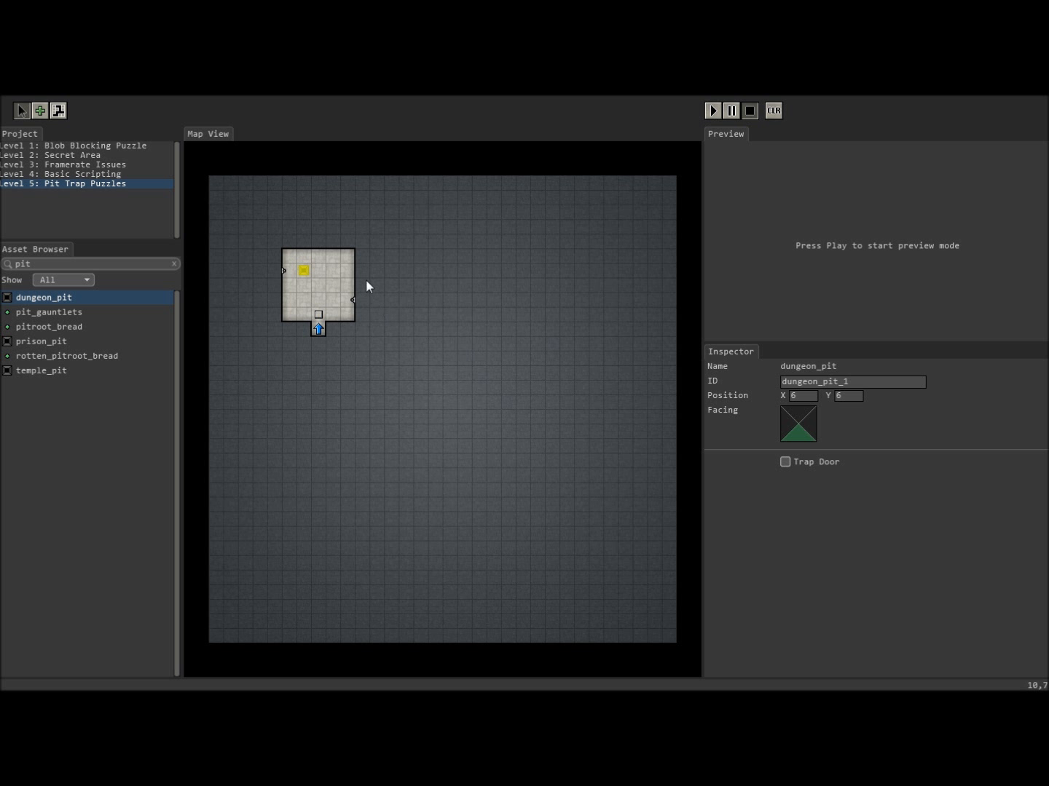
left_click(785, 461)
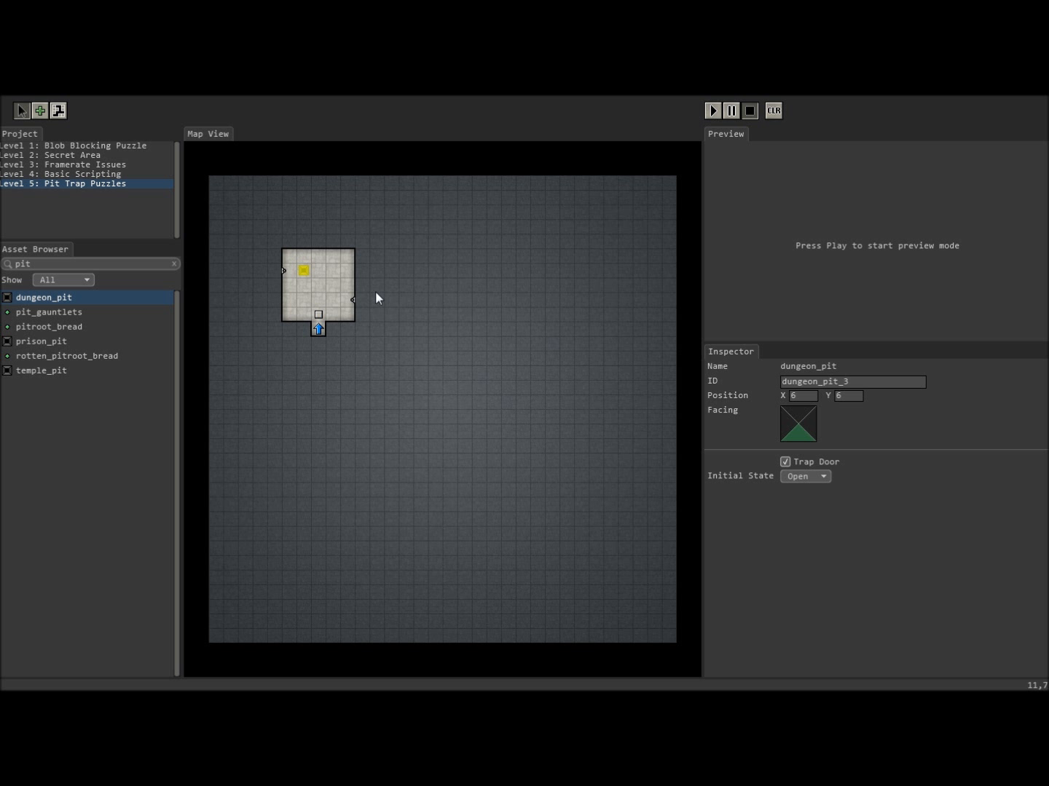
Step: Duplicate the trap-door pit to fill a block three tiles wide and two deep from 6,6 to 8,7
key("Right")
key("Right")
key("ctrl+v")
key("Down")
key("ctrl+v")
key("Down")
key("Right")
key("ctrl+v")
key("Down")
key("Right")
key("Right")
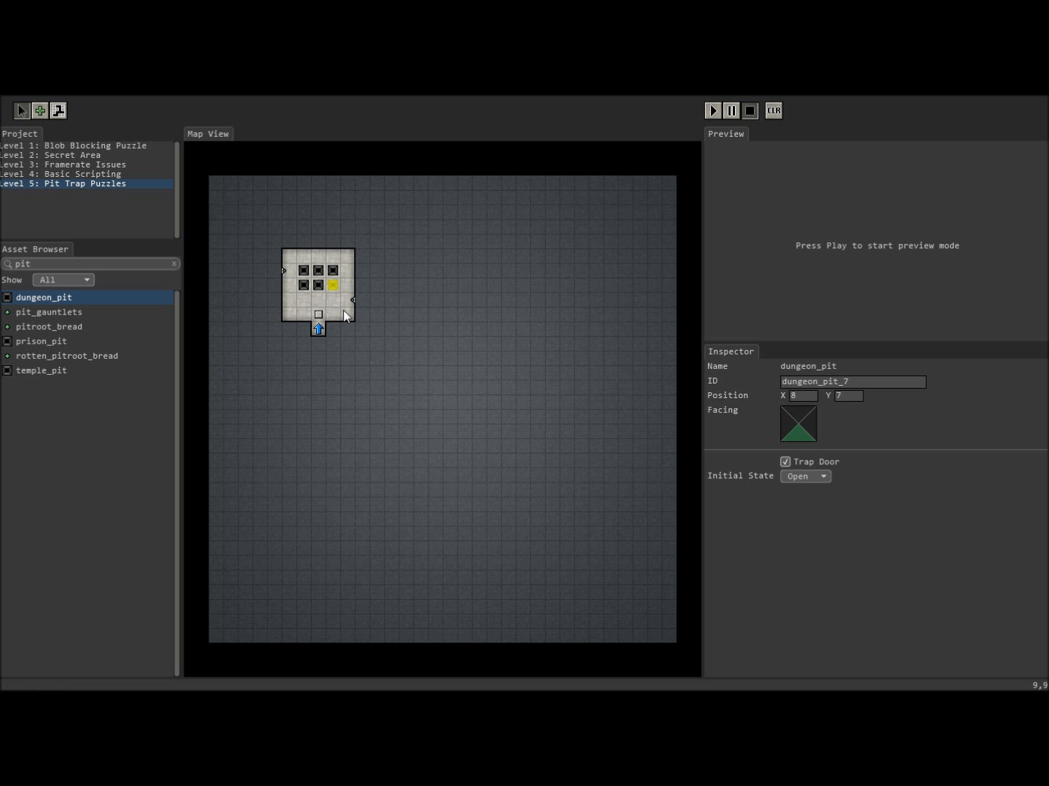
left_click(344, 311)
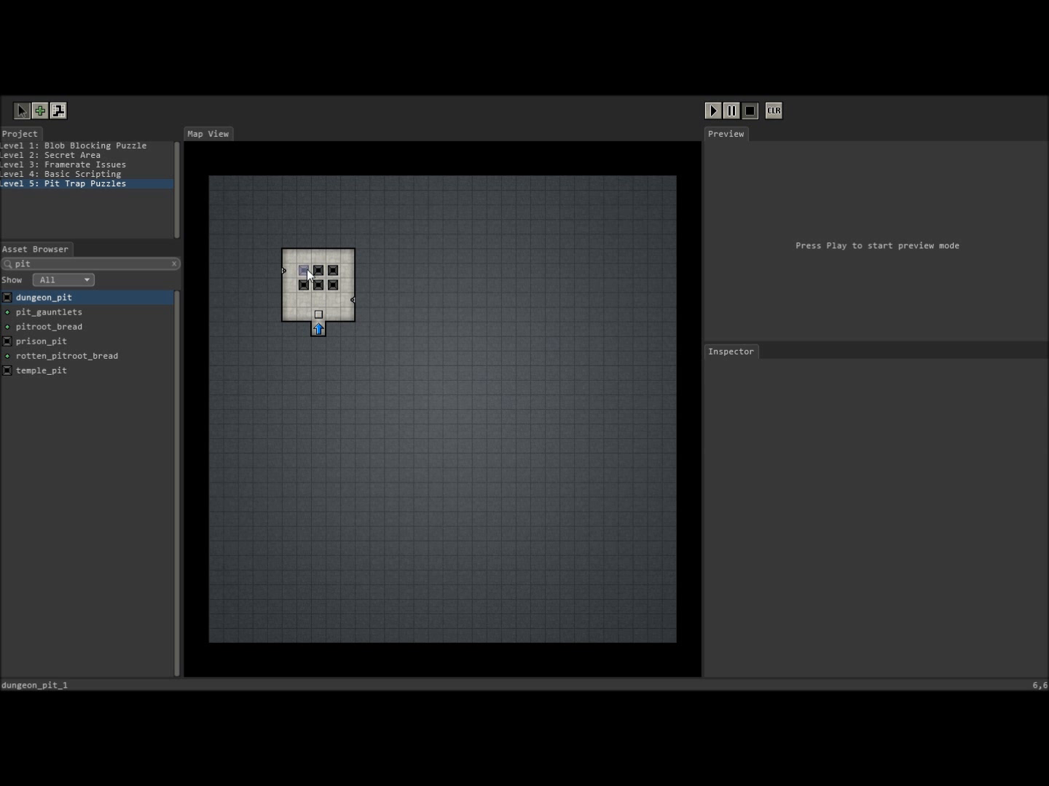
Step: Set the initial state of the pits at 7,6, 6,7 and 8,7 to Closed for a checkerboard pattern
left_click(303, 271)
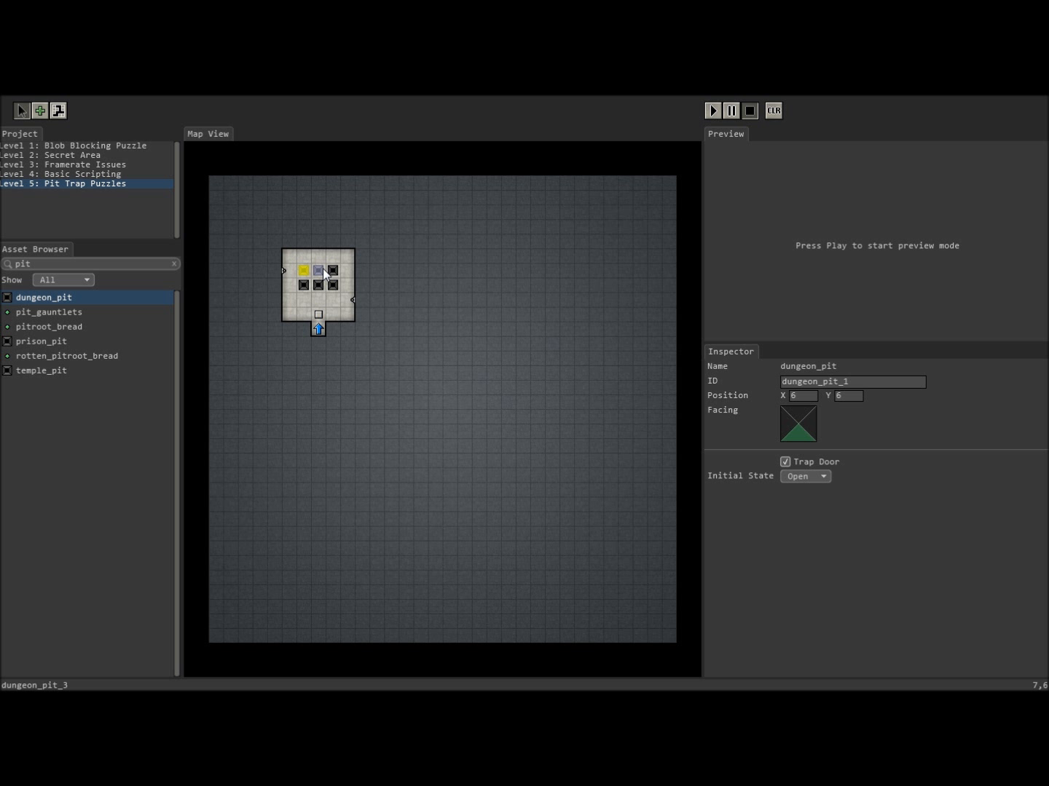
left_click(325, 274)
left_click(822, 478)
left_click(821, 488)
left_click(304, 284)
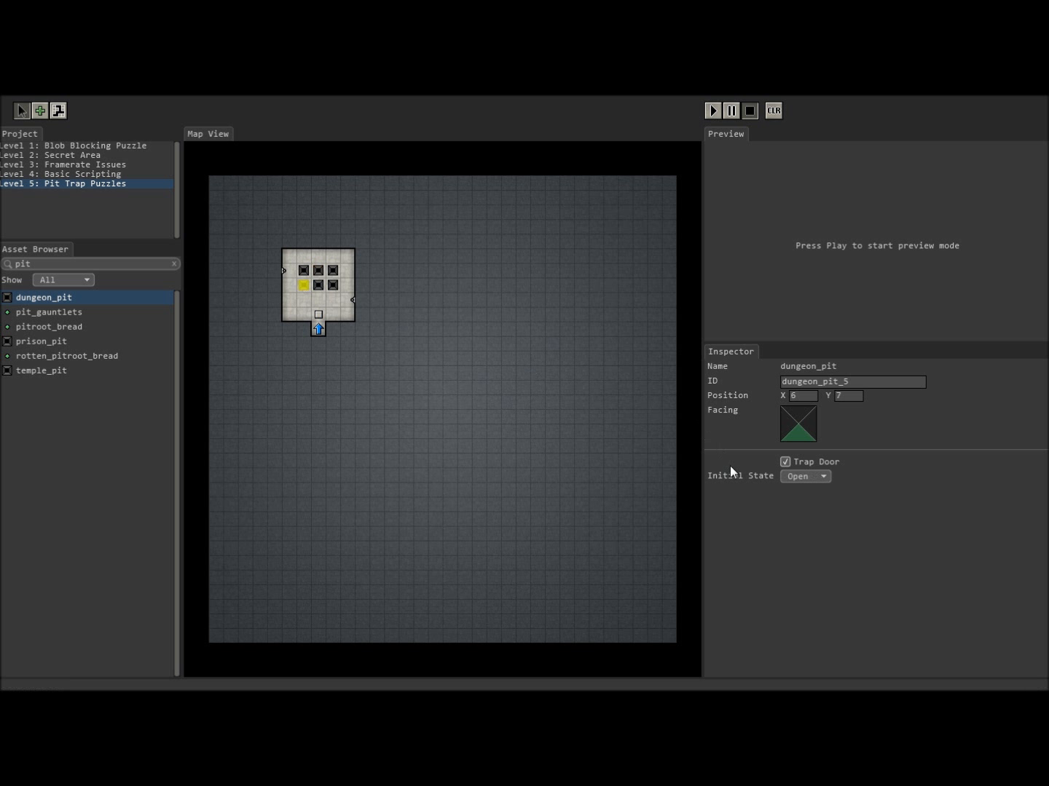
left_click(801, 487)
left_click(332, 285)
left_click(806, 488)
Step: Preview the level, walk over the pressure plate up to the pits and back, and stop the preview
left_click(712, 111)
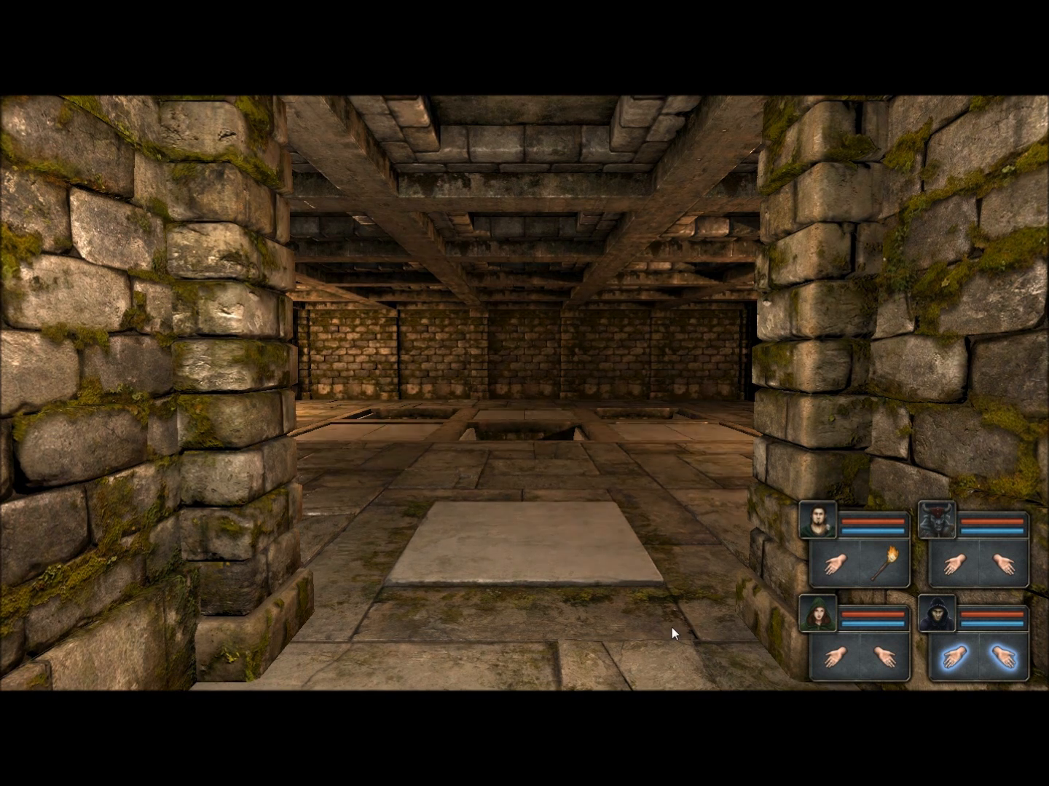
key("w")
key("w")
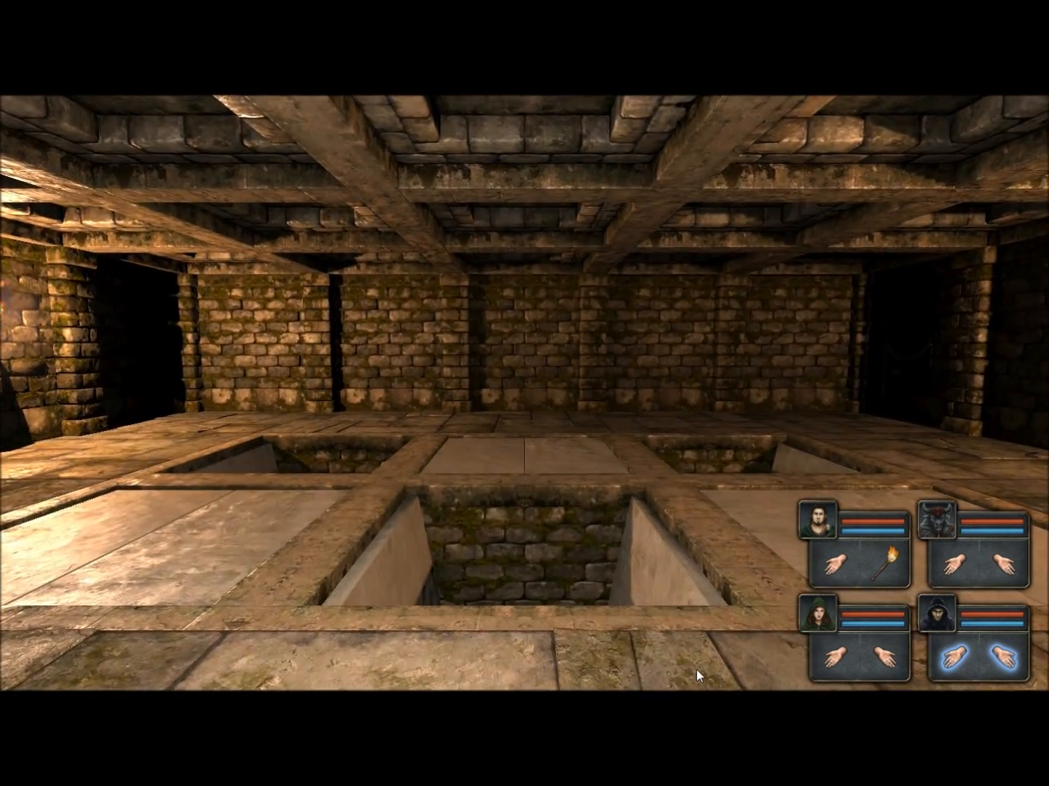
key("s")
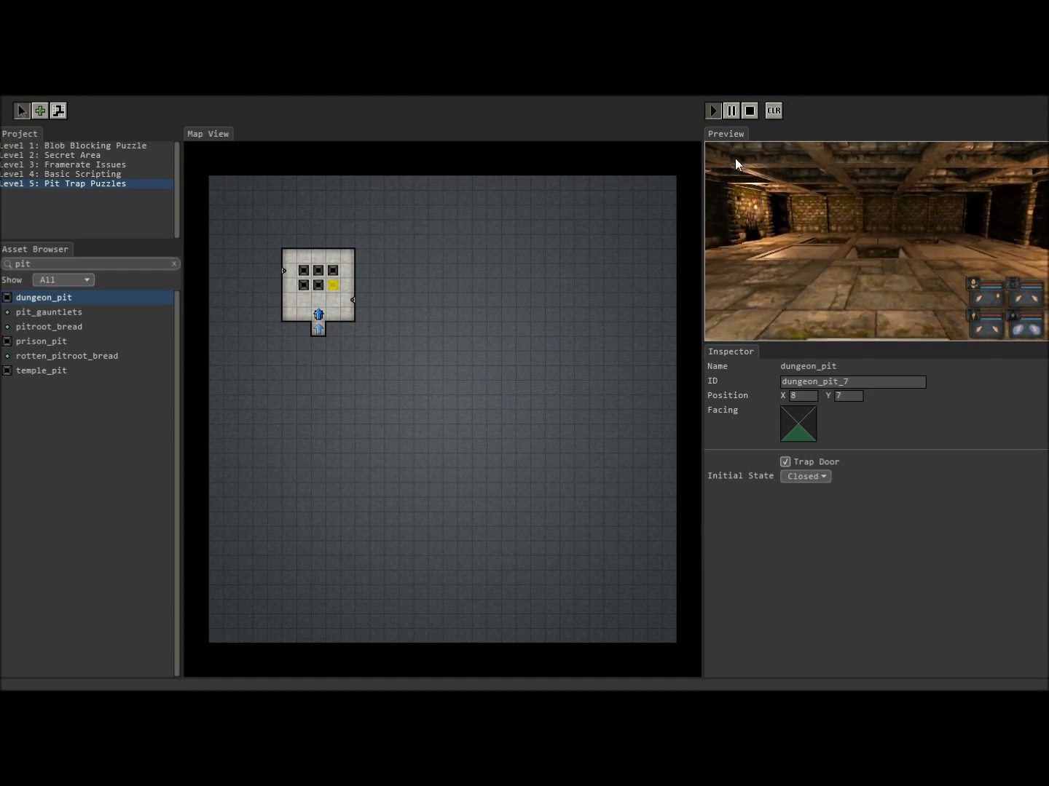
left_click(748, 112)
Step: Find the timer asset and place two timers outside the room at tiles 11,7 and 11,6
left_click_drag(34, 265, 2, 262)
type("time")
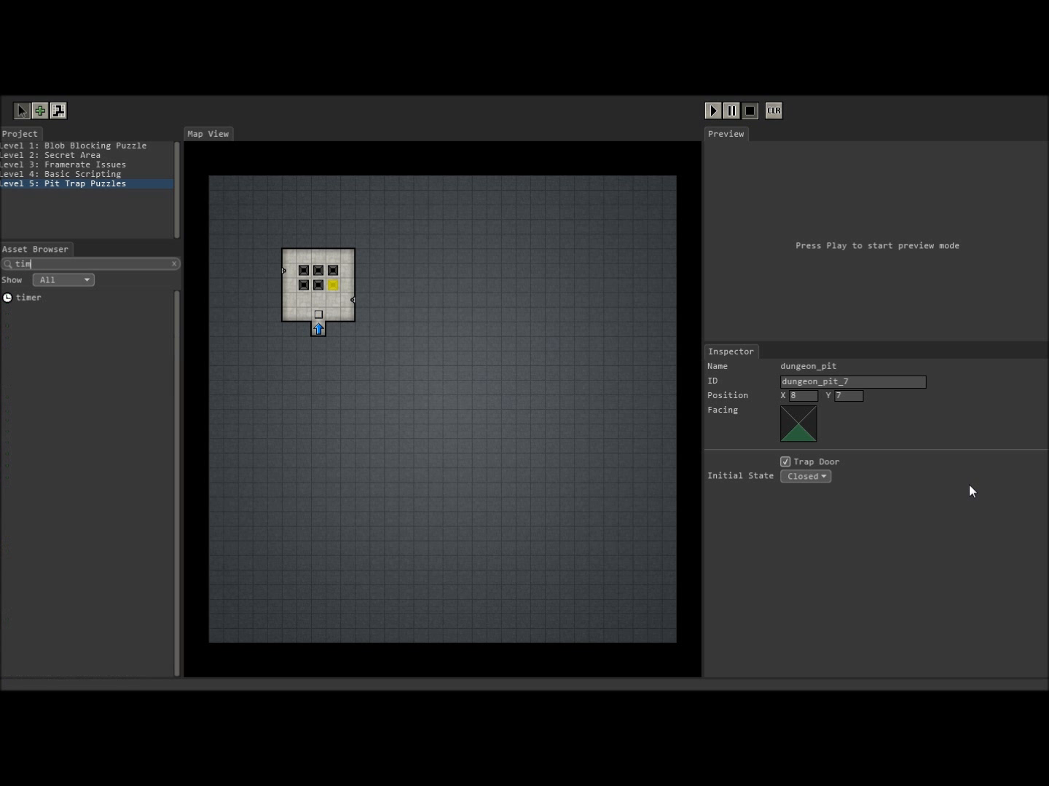
left_click(32, 300)
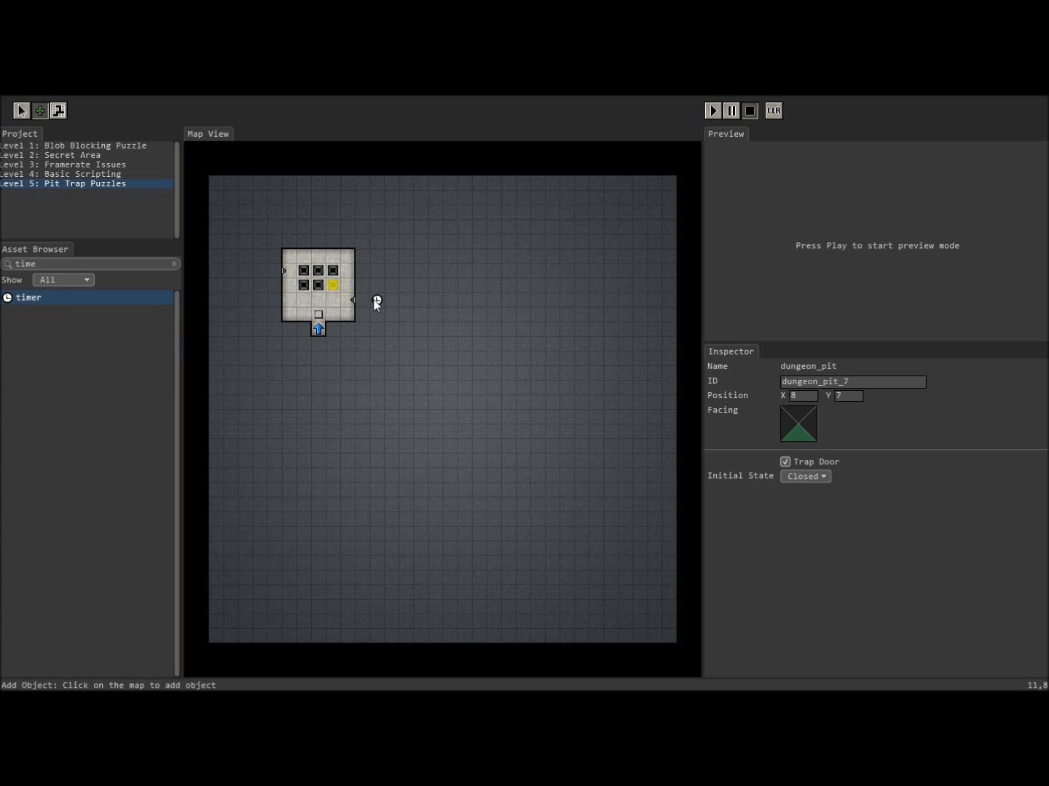
left_click(373, 286)
left_click(373, 272)
left_click(22, 110)
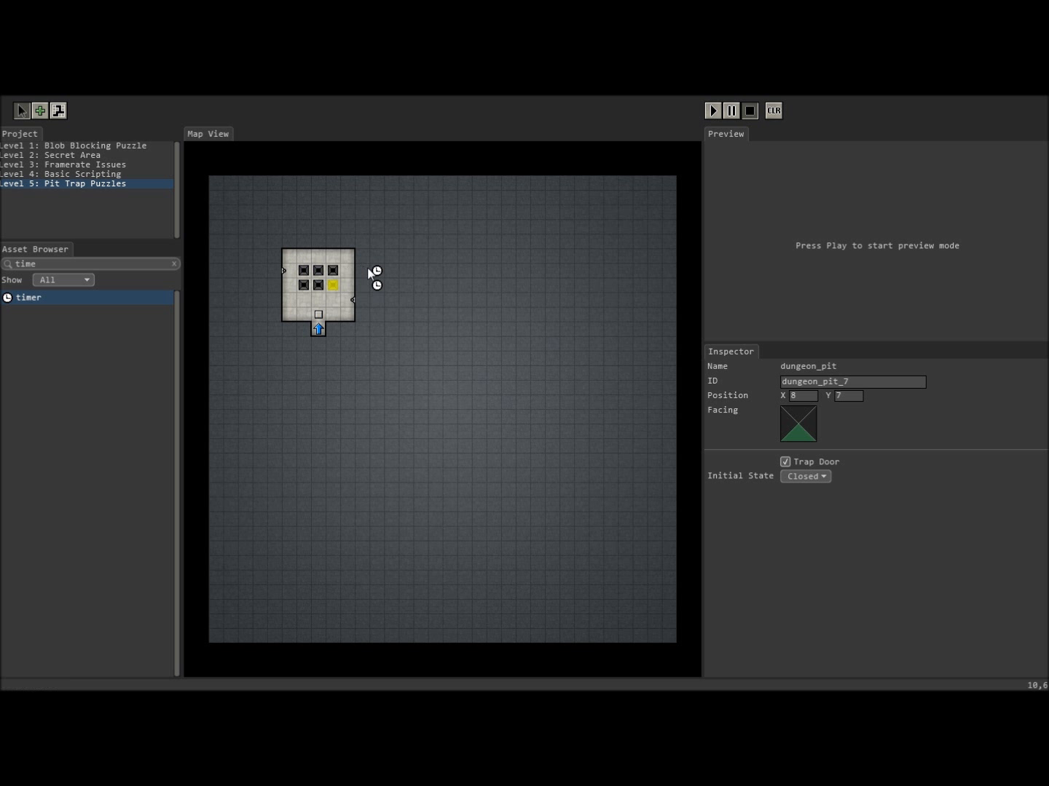
left_click(530, 391)
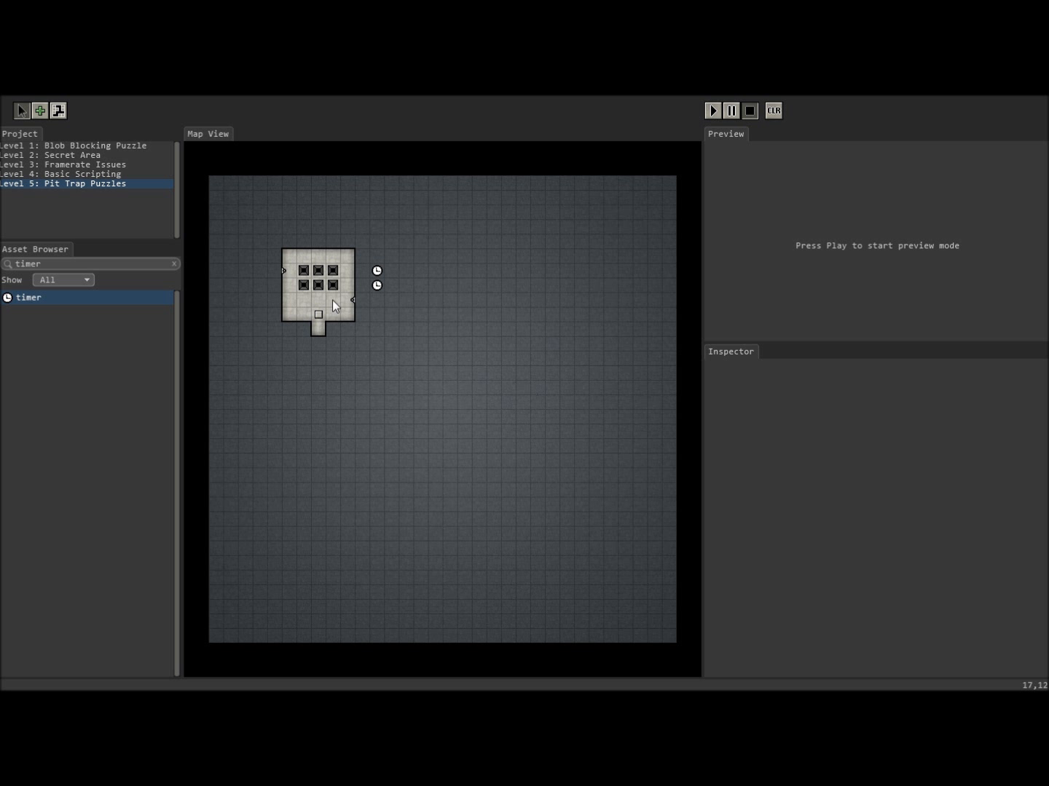
Step: Add a new level below Level 5: Pit Trap Puzzles and return to Level 5
left_click(22, 112)
right_click(86, 187)
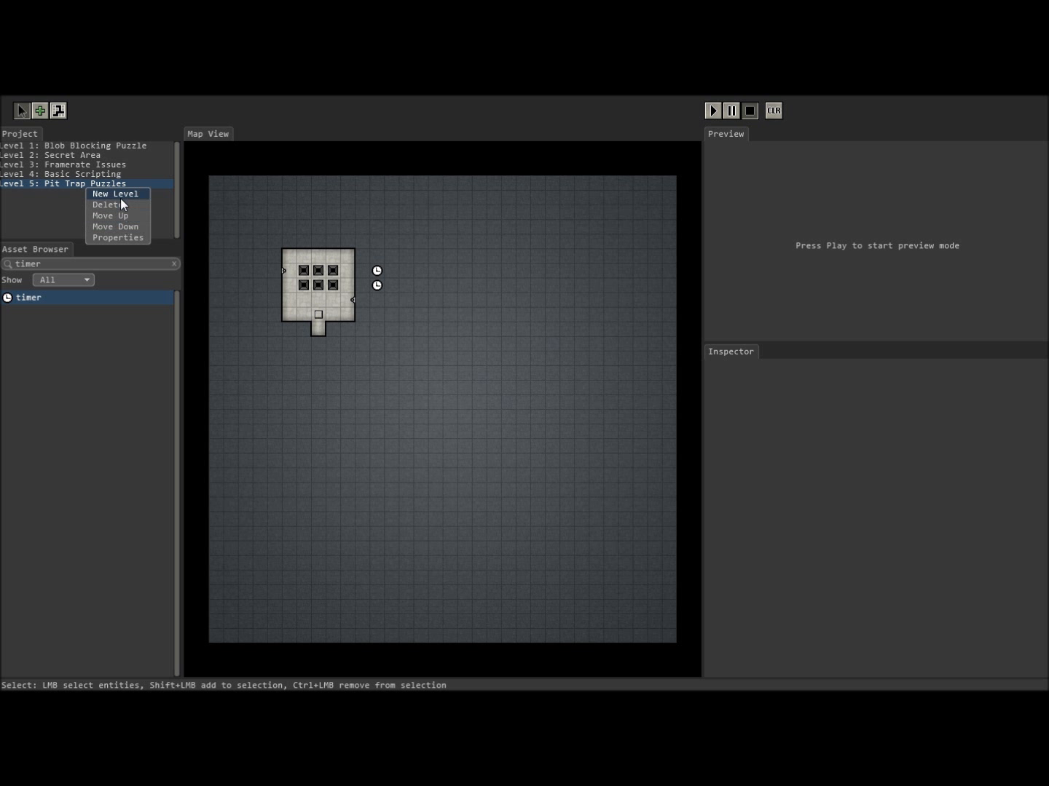
left_click(121, 198)
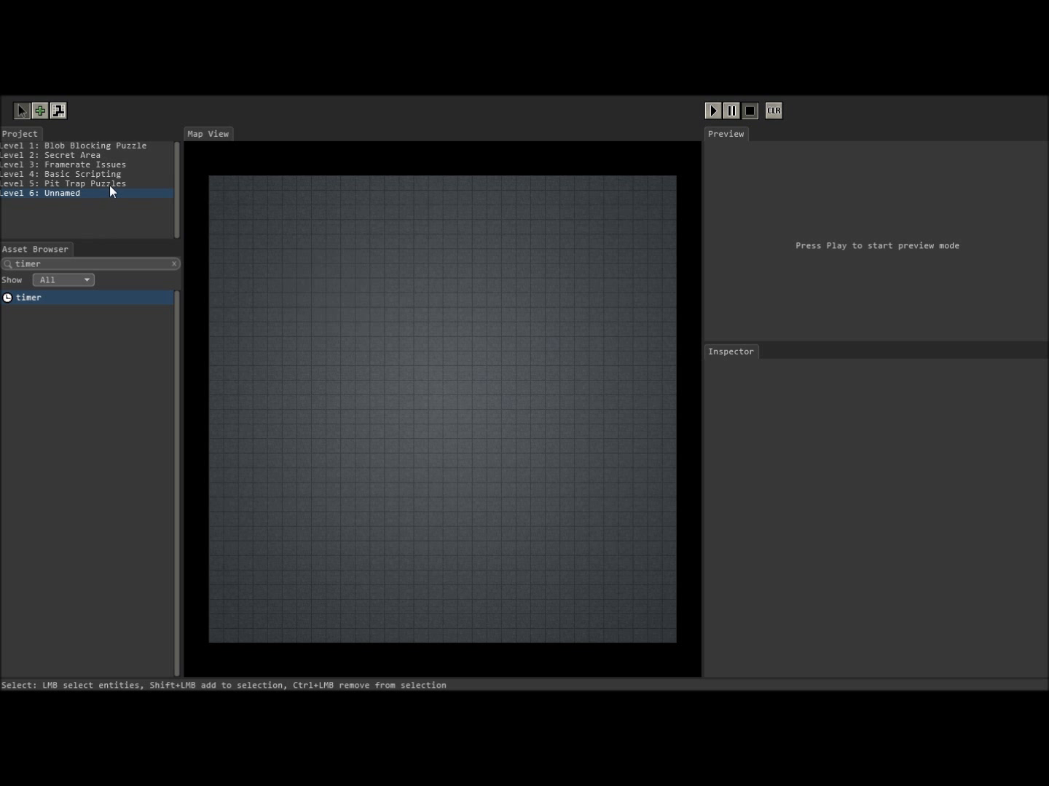
left_click(110, 185)
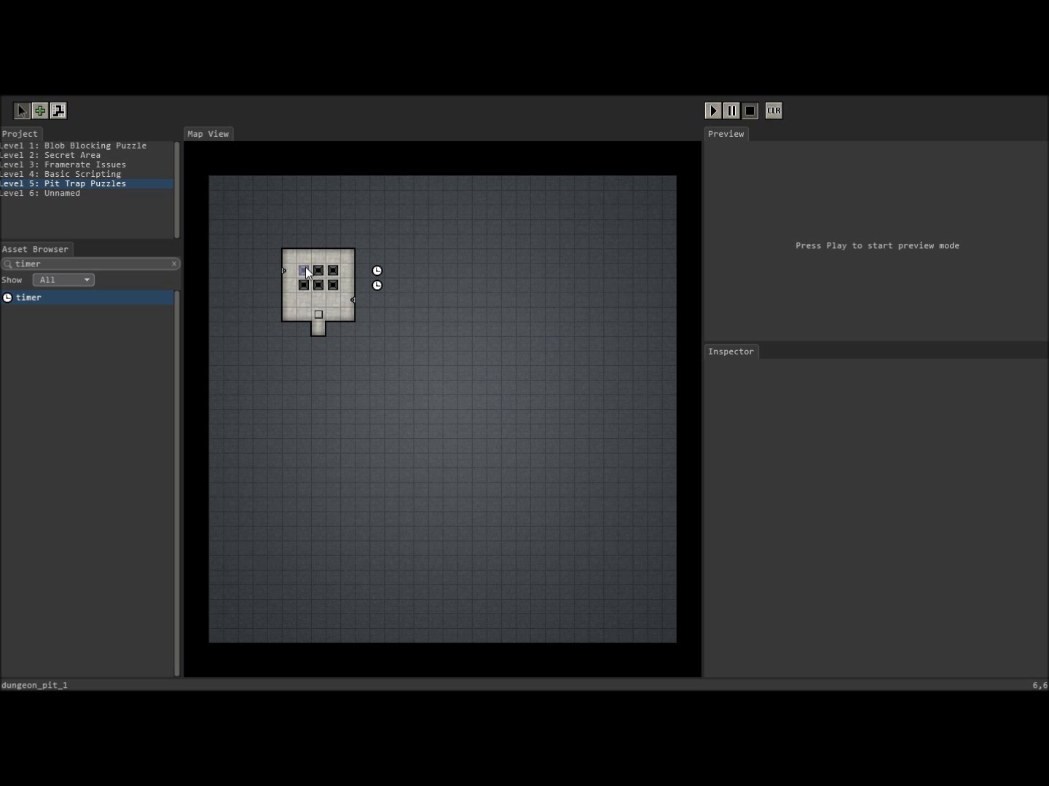
Step: On Level 6, carve out a three-by-two floor area at tiles 6,6 to 8,7, directly beneath the pits of Level 5
left_click(62, 107)
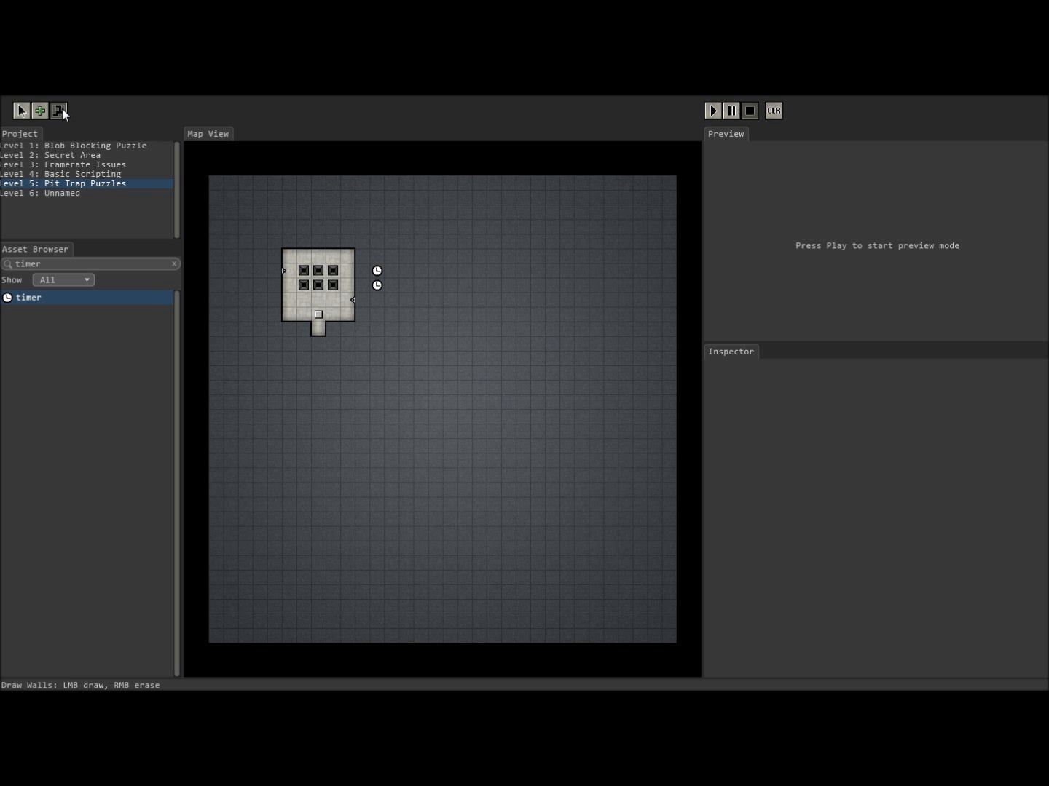
key("Down")
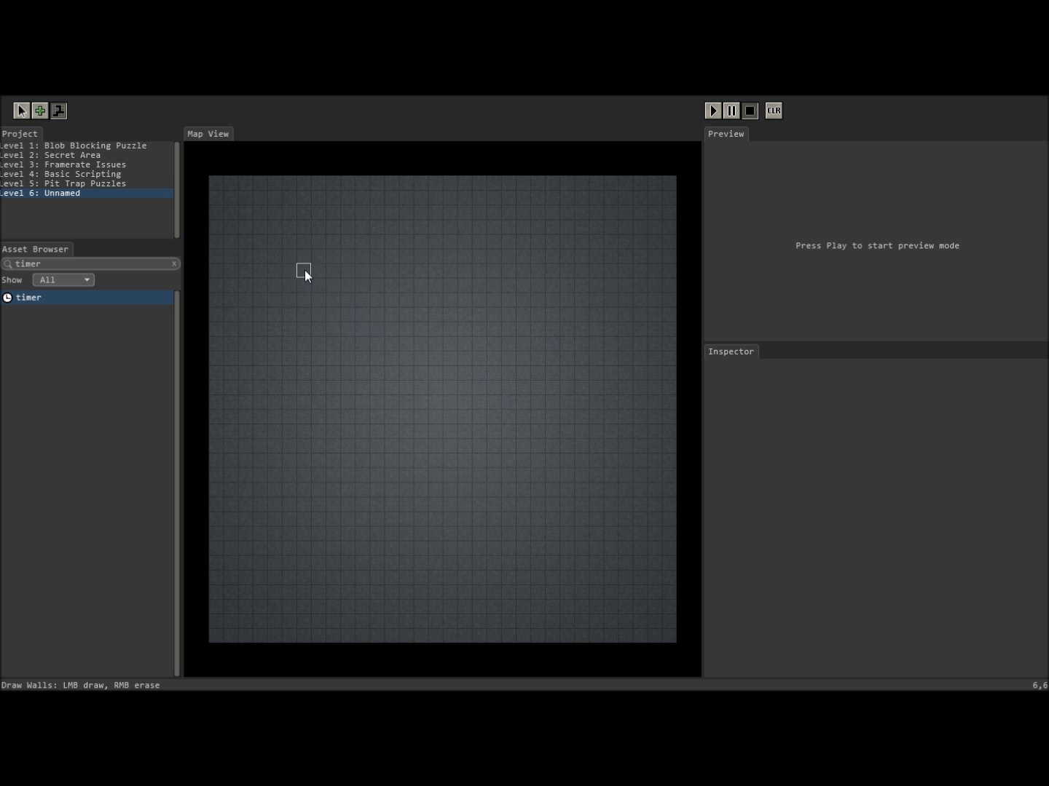
key("Up")
key("Down")
key("Up")
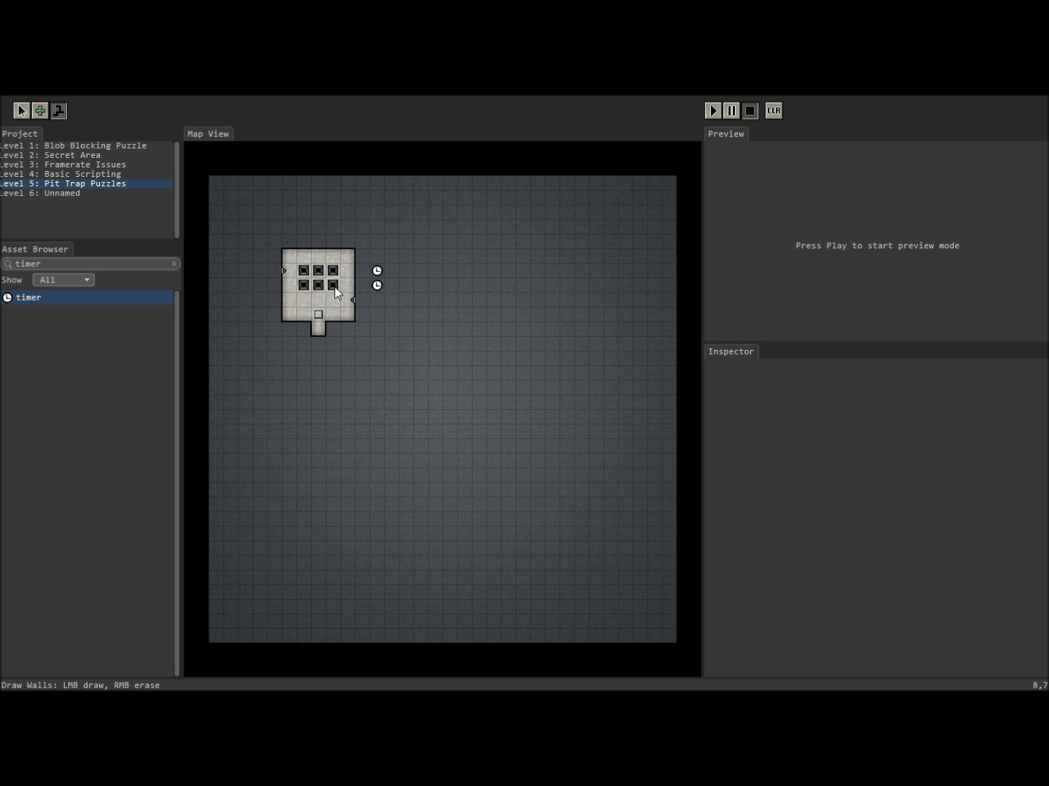
key("Down")
left_click_drag(321, 285, 305, 275)
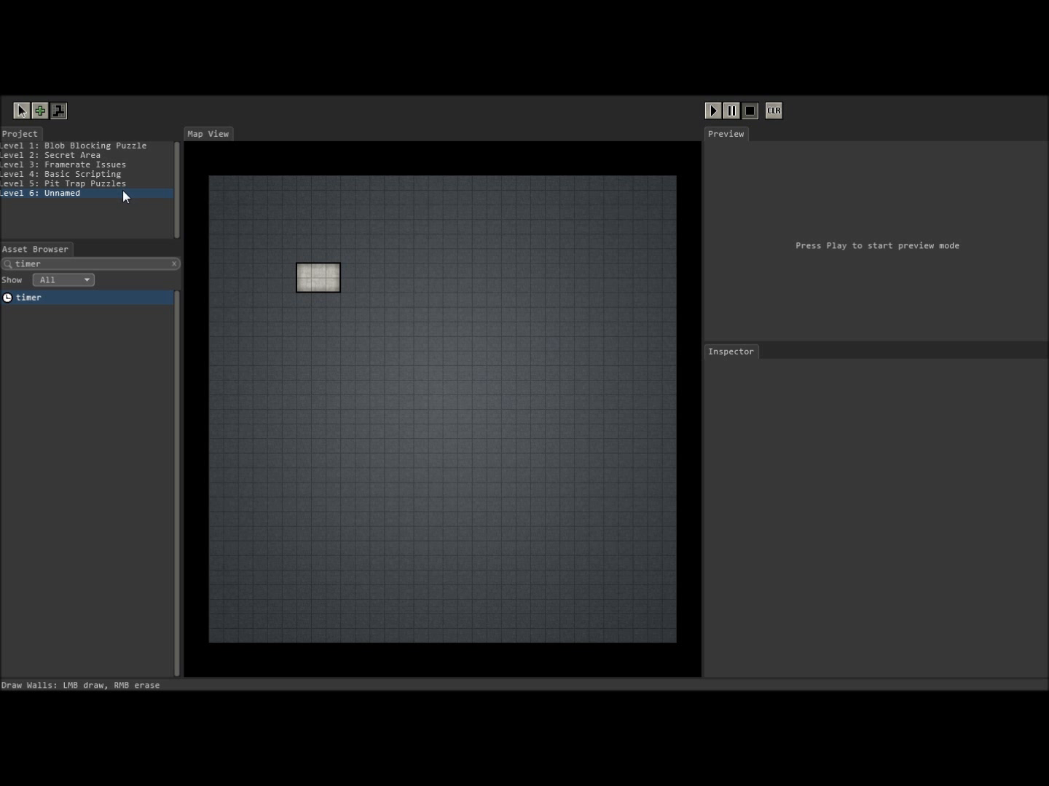
key("Up")
key("Down")
left_click(22, 110)
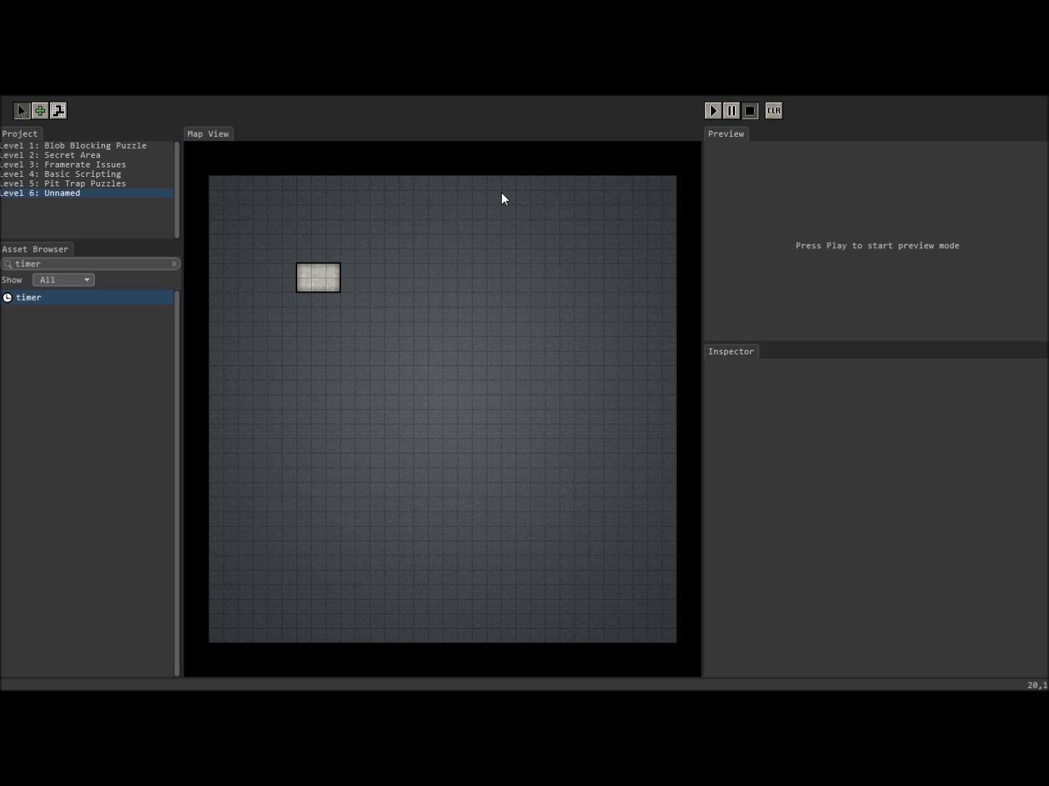
Step: On Level 5, add three connectors from the timer at 11,7, targeting the pits at 6,7, 7,7 and 8,7
left_click(72, 184)
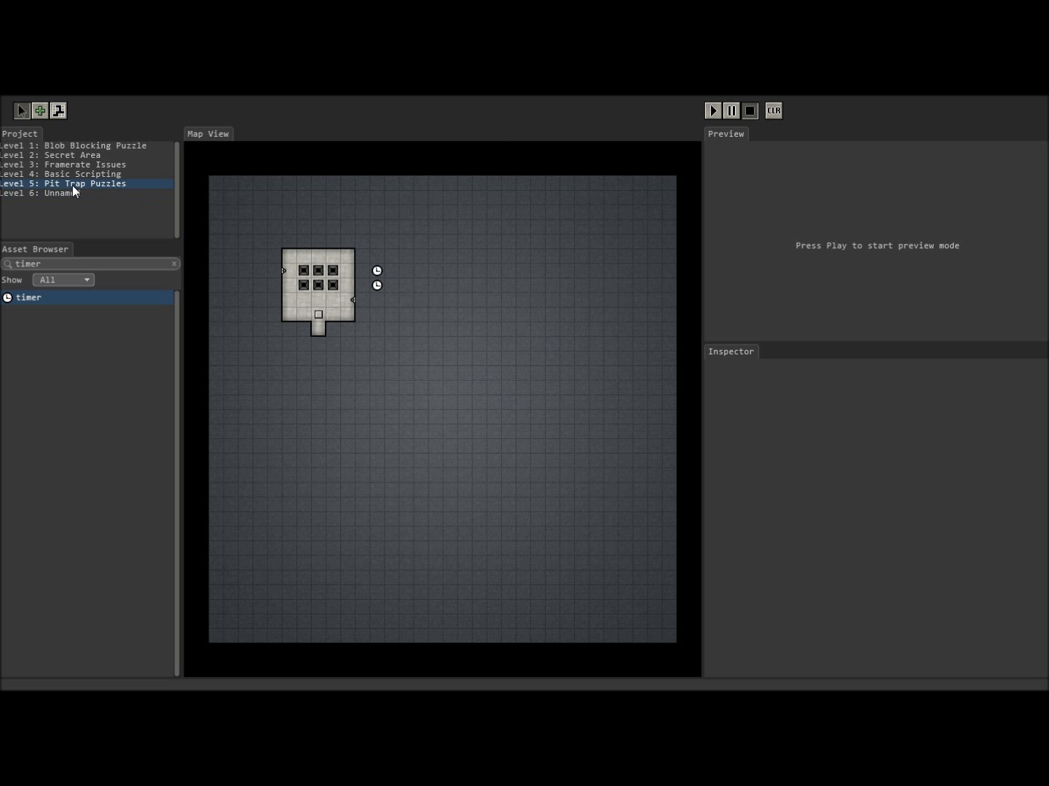
left_click(72, 192)
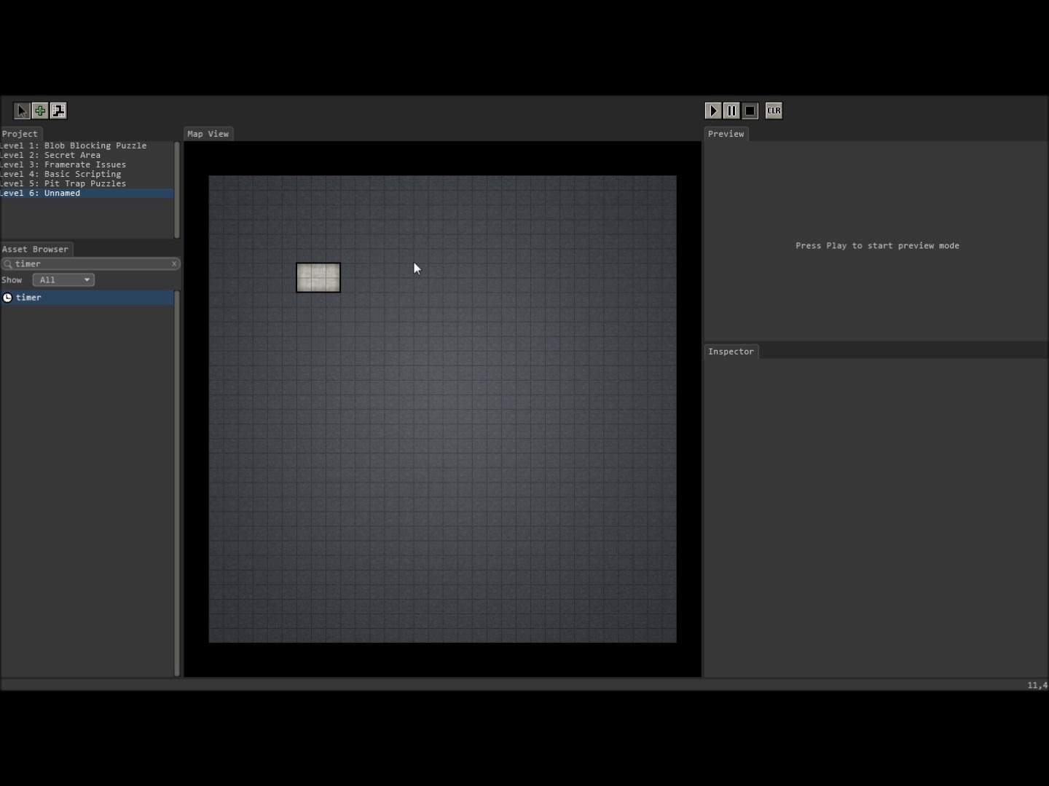
left_click(95, 185)
left_click(22, 111)
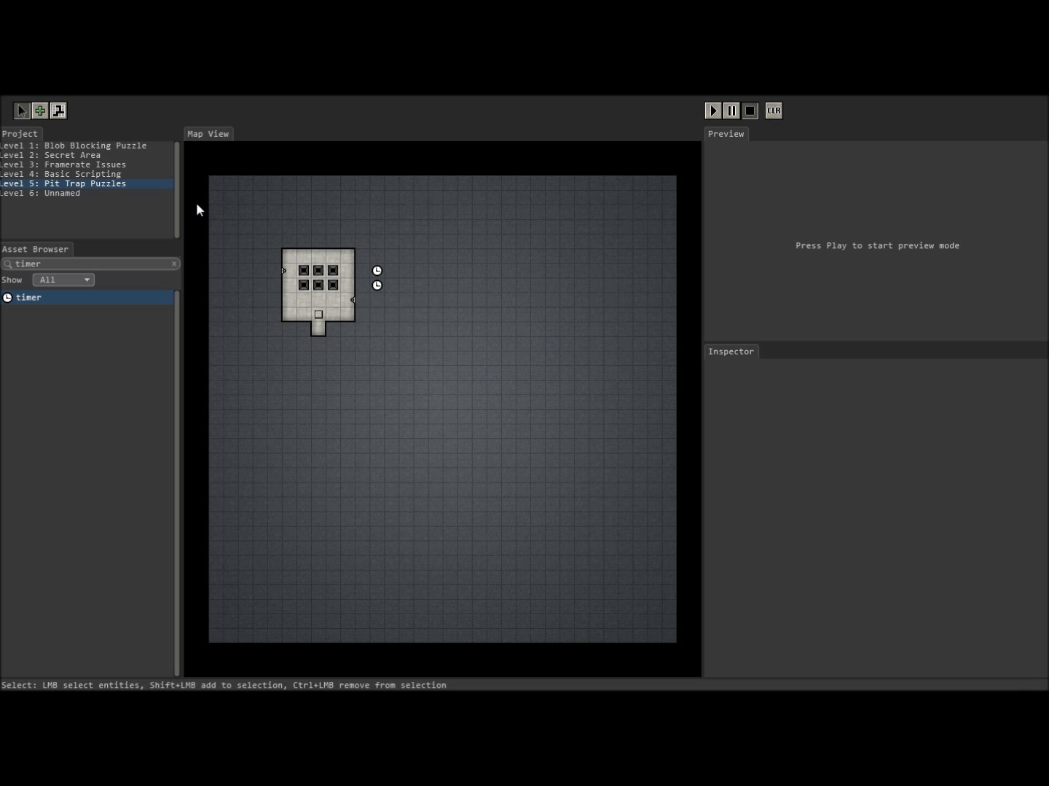
left_click(377, 284)
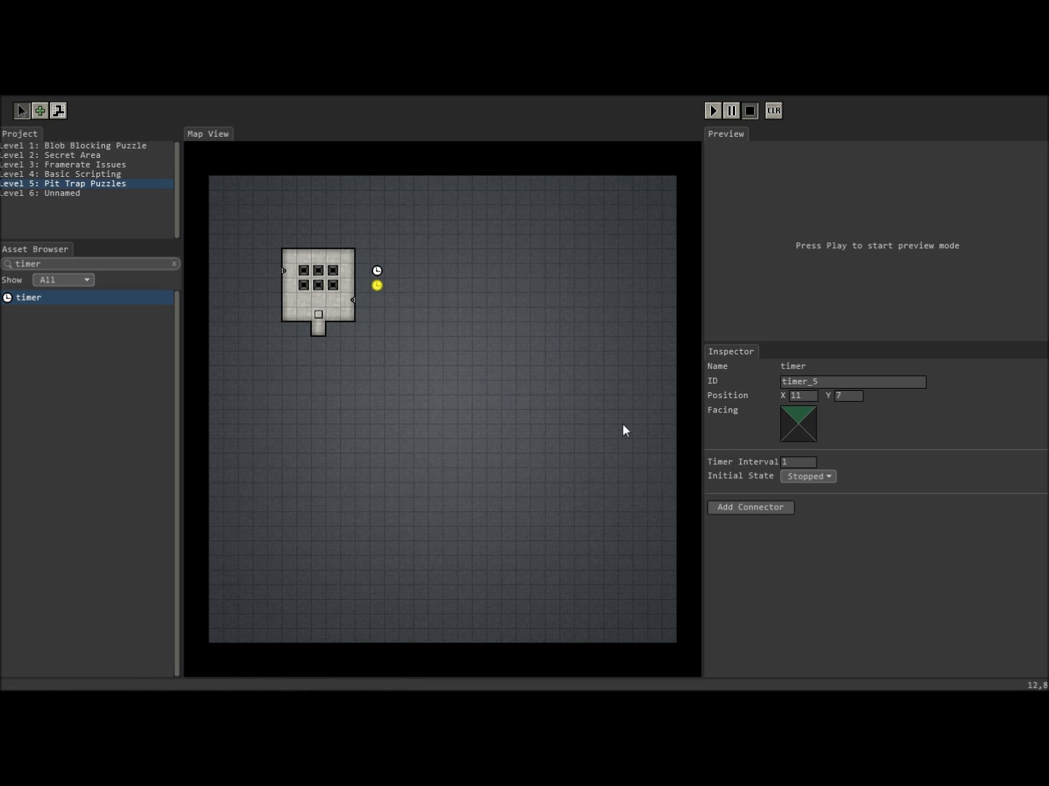
left_click(774, 506)
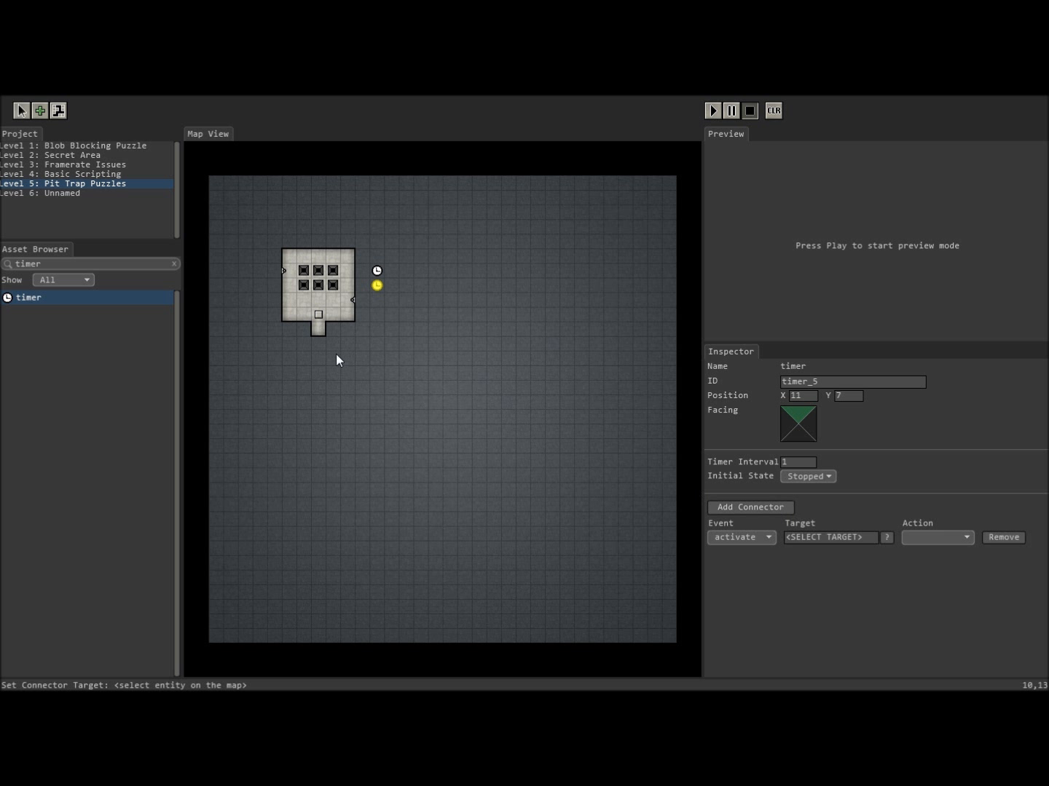
left_click(302, 285)
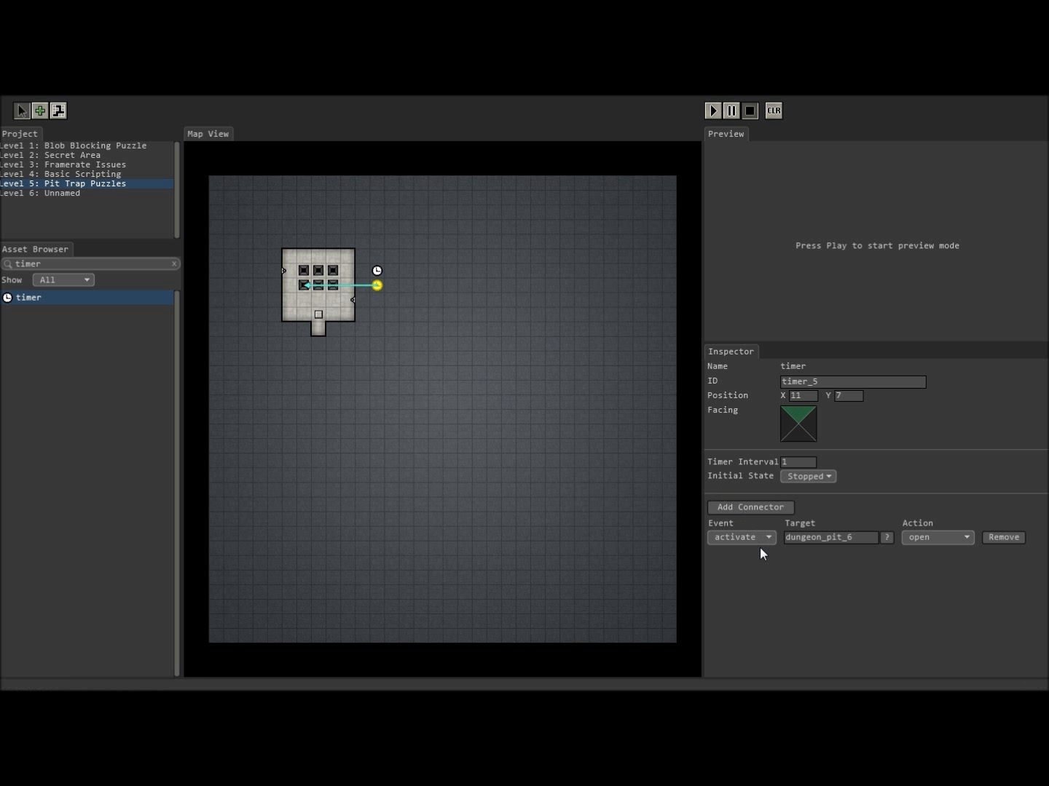
left_click(738, 503)
left_click(319, 284)
left_click(746, 509)
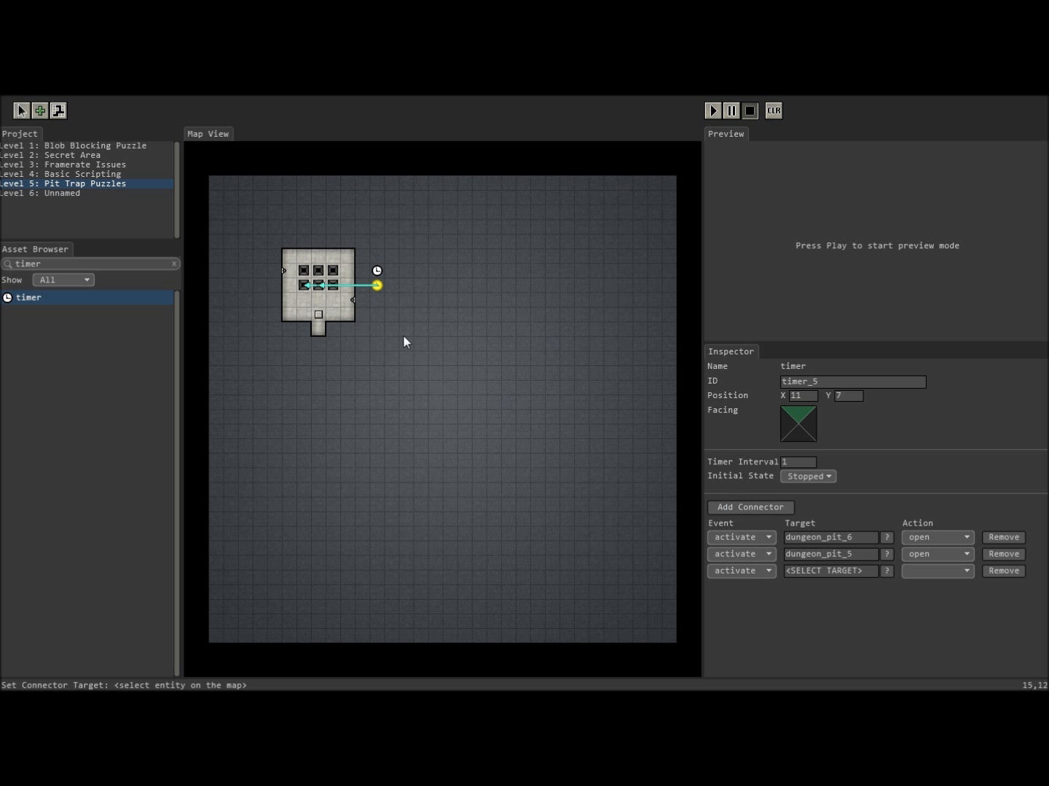
left_click(335, 286)
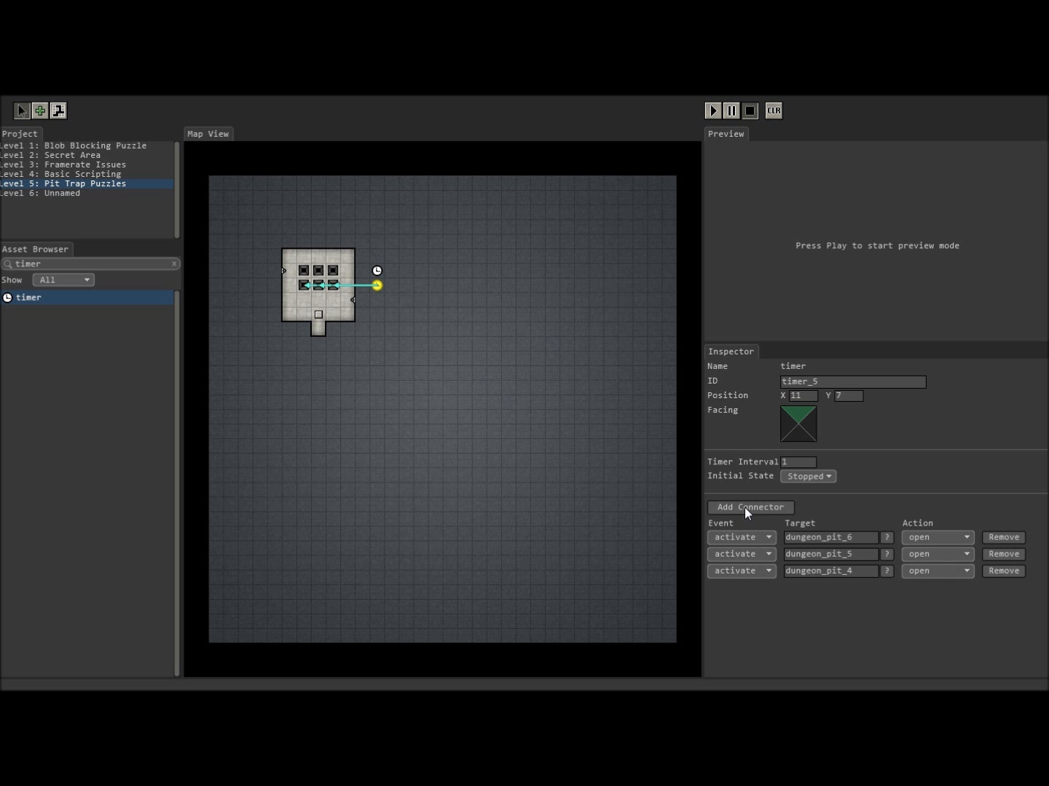
Step: Set the action of the timer's three pit connectors to toggle
left_click(955, 536)
left_click(957, 560)
left_click(946, 560)
left_click(946, 575)
left_click(942, 569)
left_click(949, 593)
Step: Add two more connectors to the timer at 11,7, one activating the timer at 11,6 and one deactivating itself
left_click(787, 509)
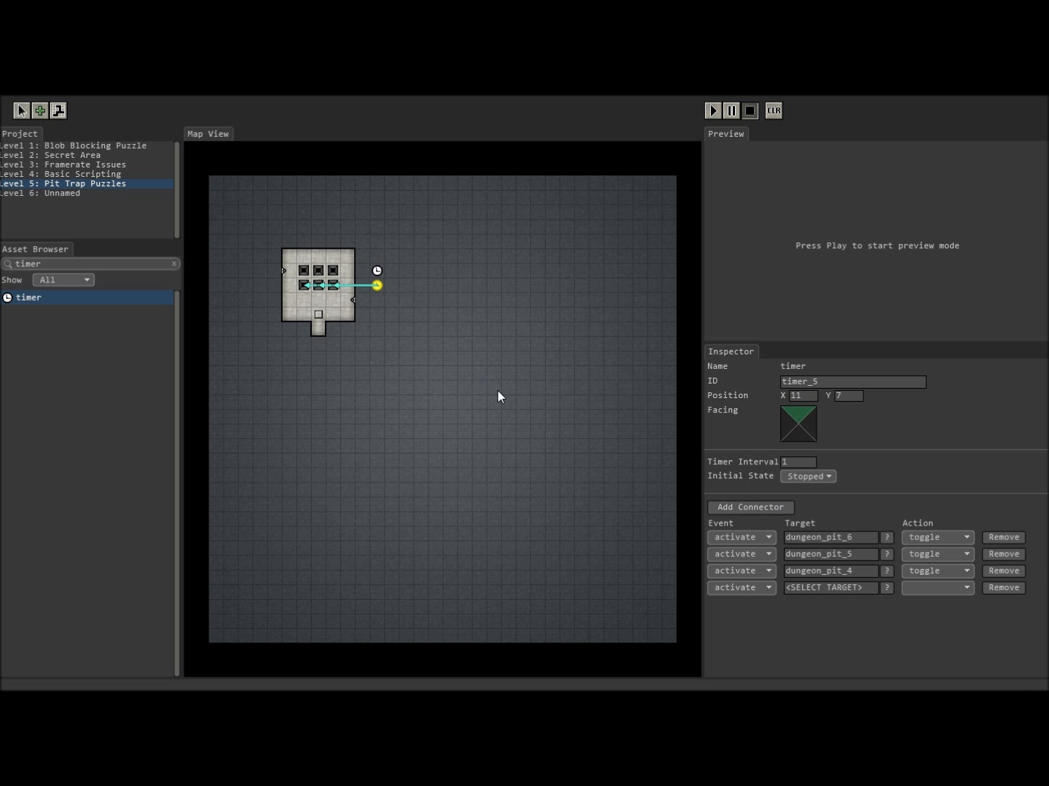
left_click(377, 271)
left_click(767, 509)
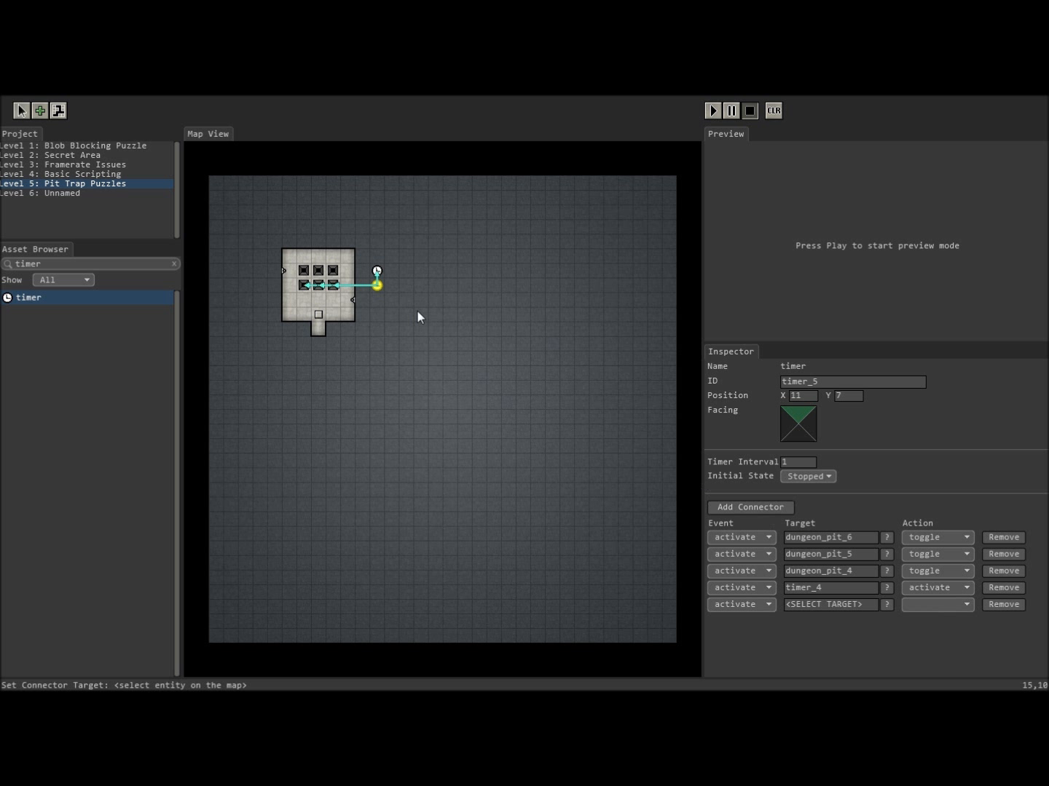
left_click(377, 273)
left_click(955, 606)
left_click(947, 617)
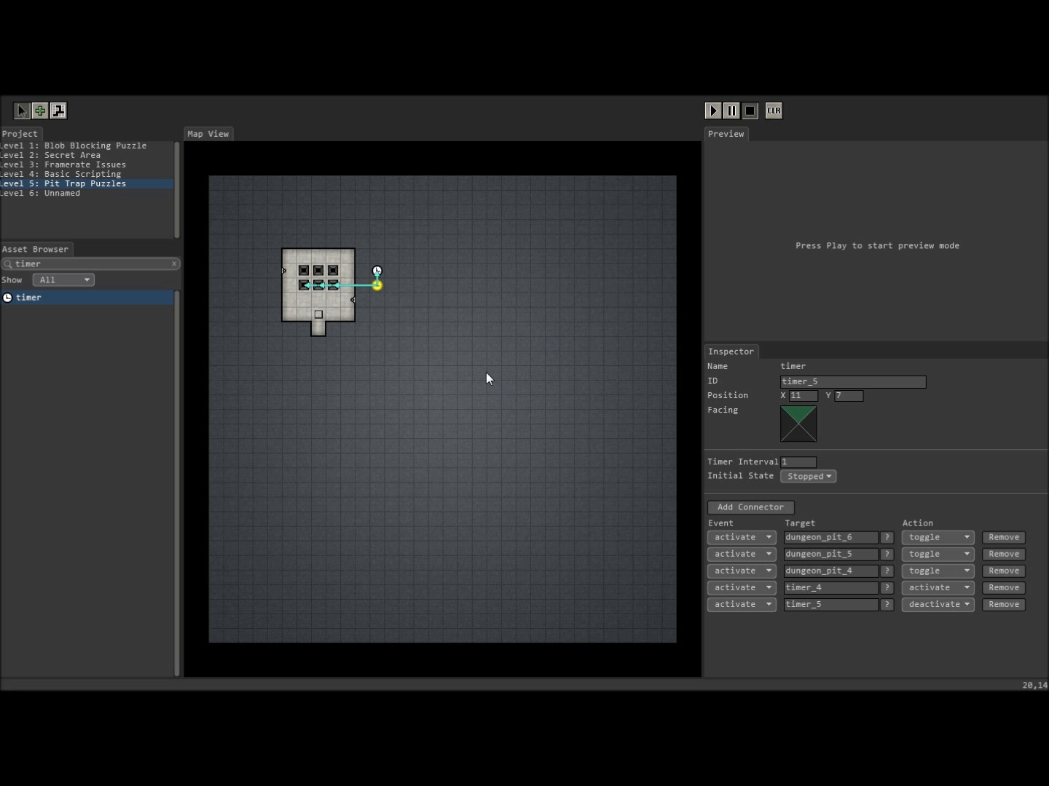
Step: Add three connectors from the timer at 11,6, targeting the pits at 6,6, 7,6 and 8,6
left_click(377, 271)
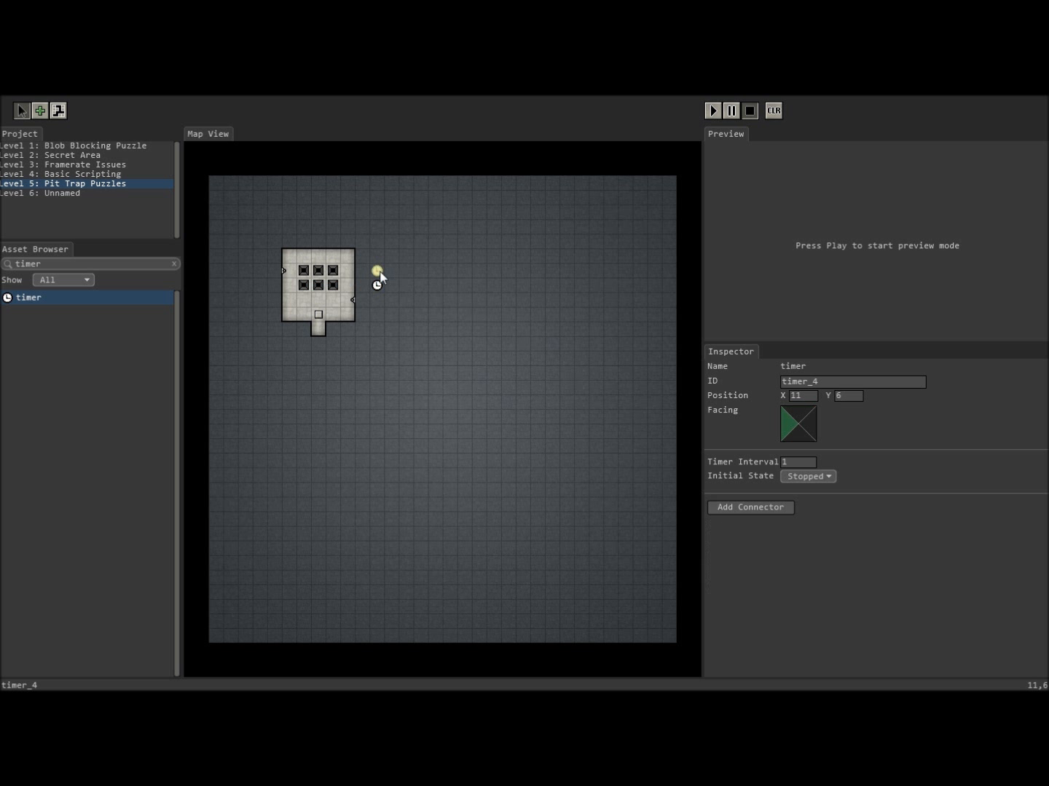
left_click(760, 507)
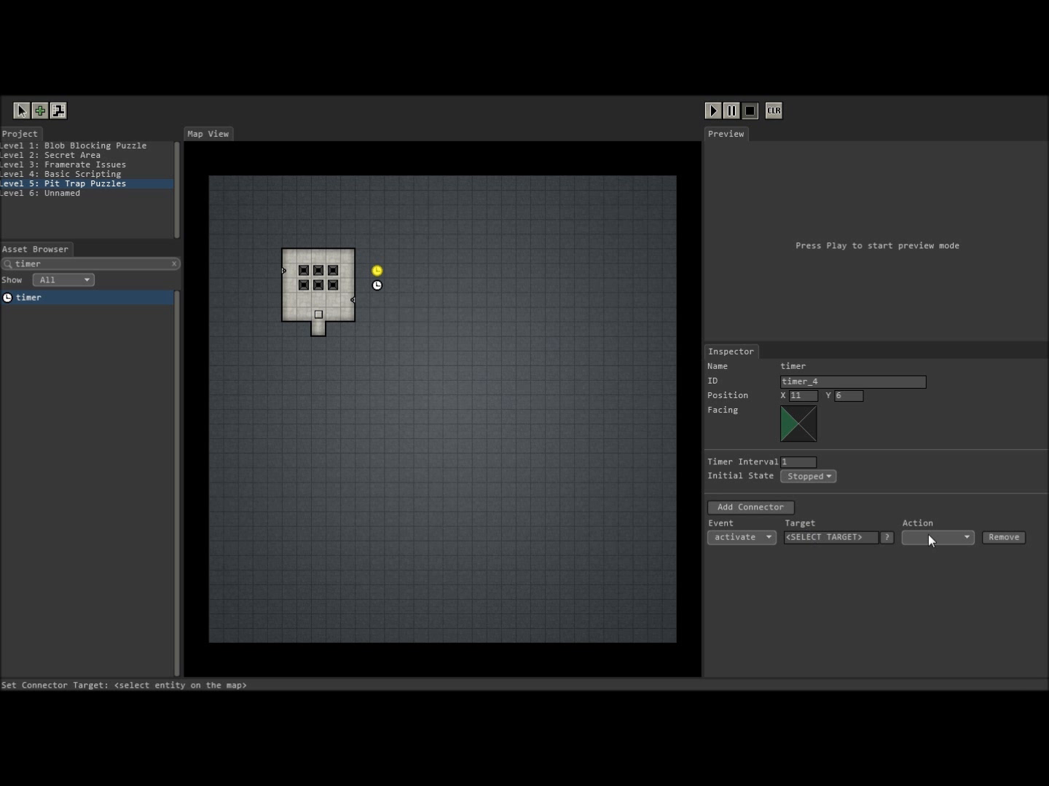
left_click(751, 507)
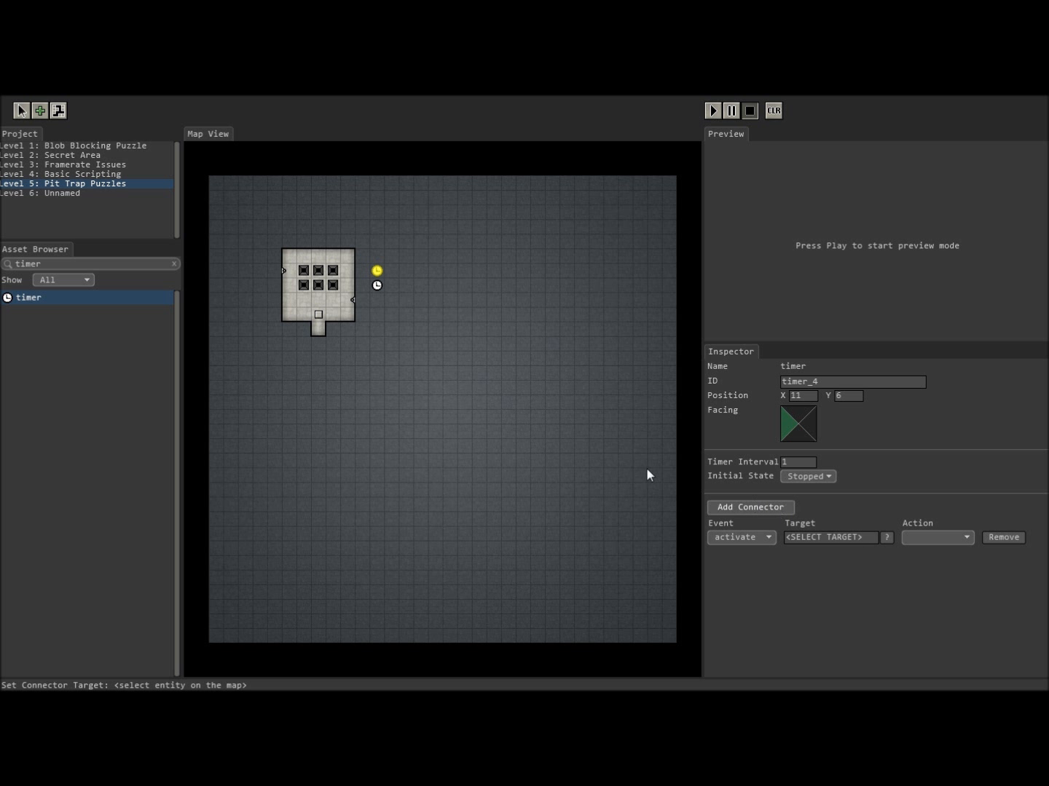
left_click(1003, 555)
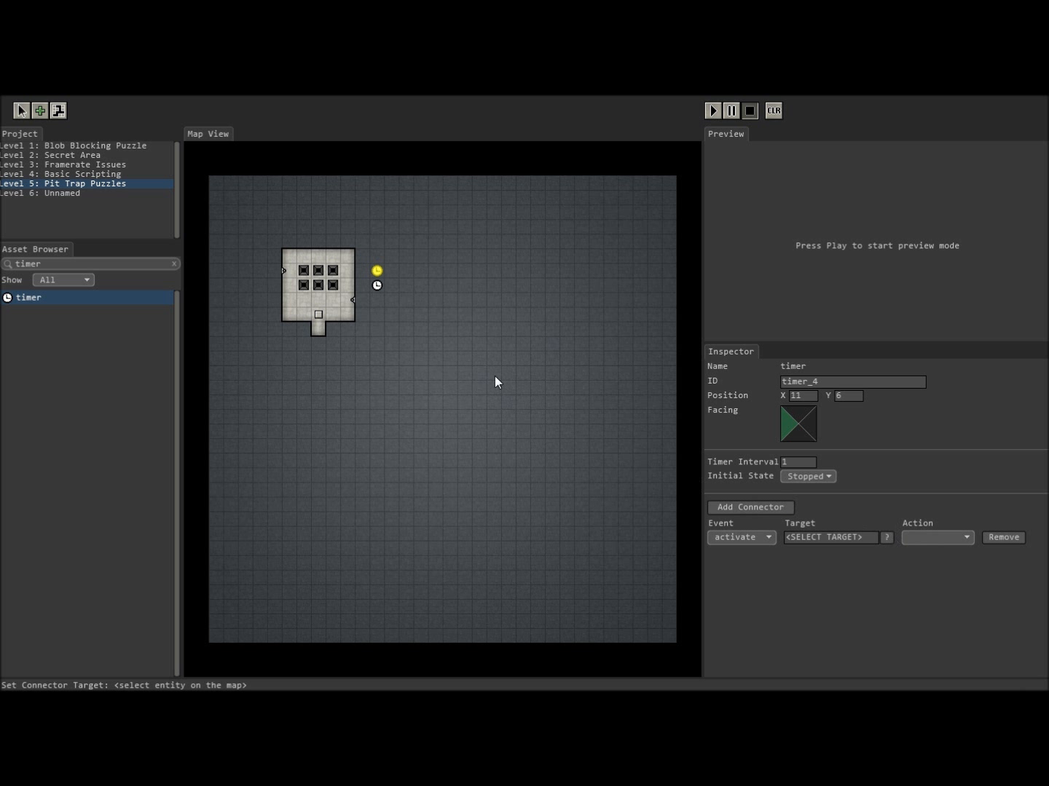
left_click(304, 270)
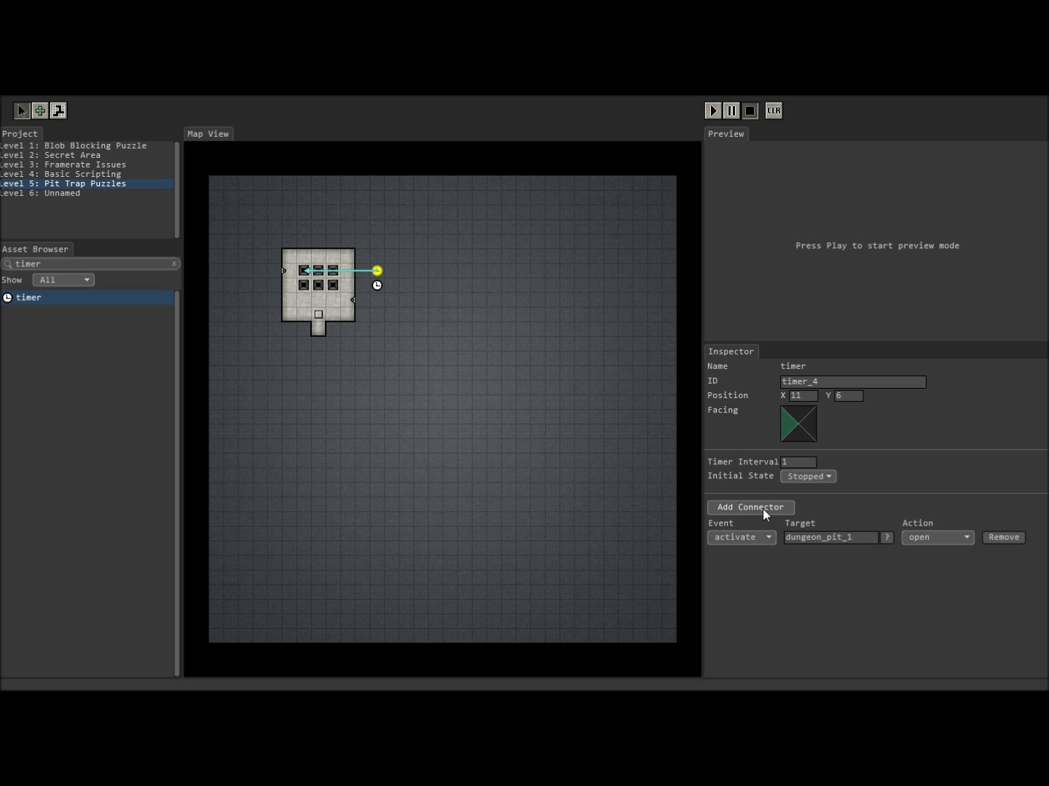
left_click(761, 509)
left_click(318, 271)
left_click(750, 507)
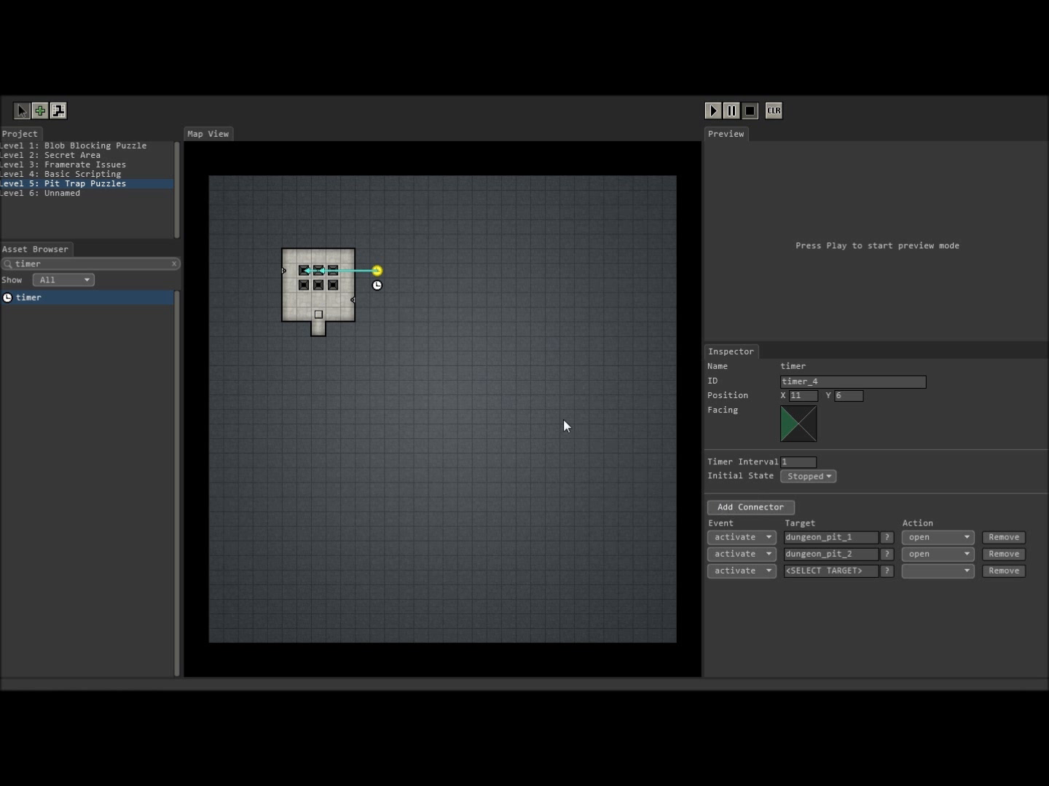
left_click(333, 271)
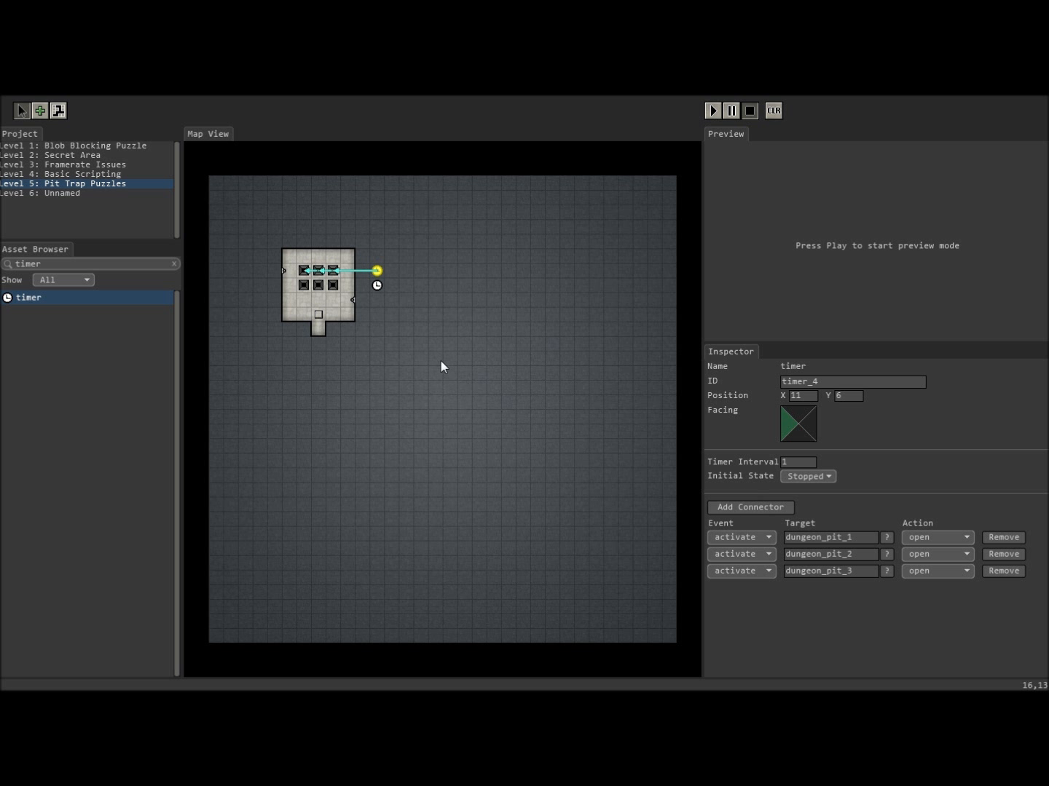
Step: Add two further connectors to the timer at 11,6, activating the timer at 11,7 and deactivating itself
left_click(769, 510)
left_click(377, 285)
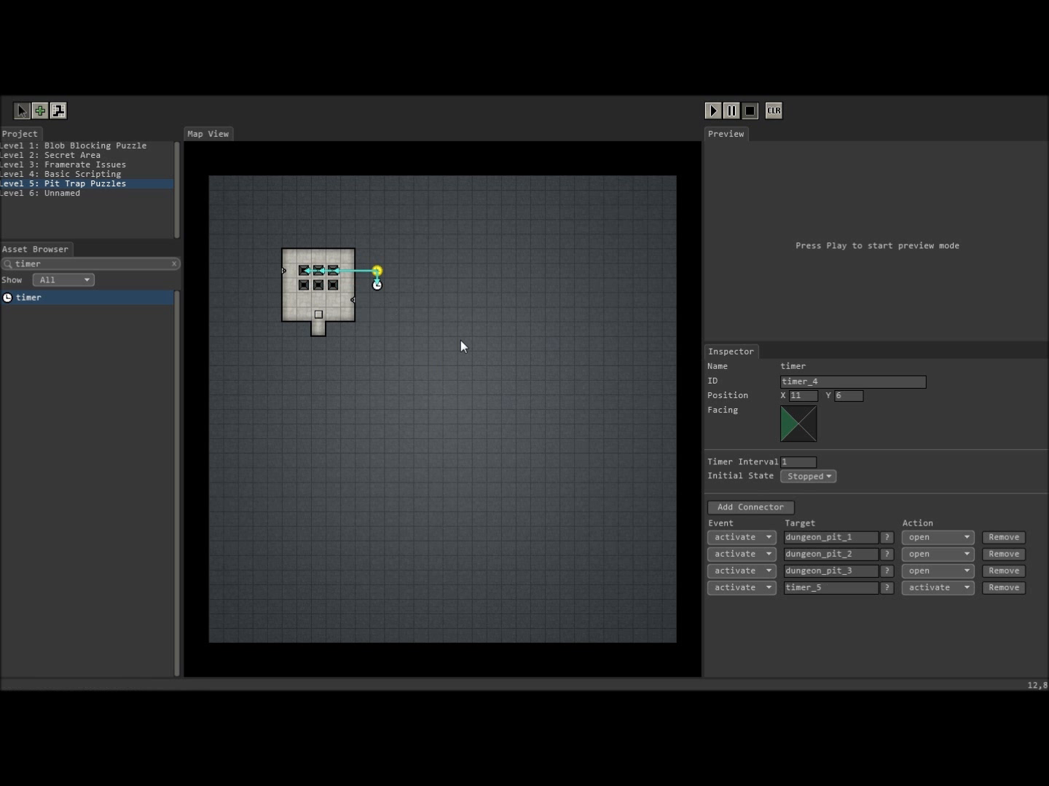
left_click(745, 508)
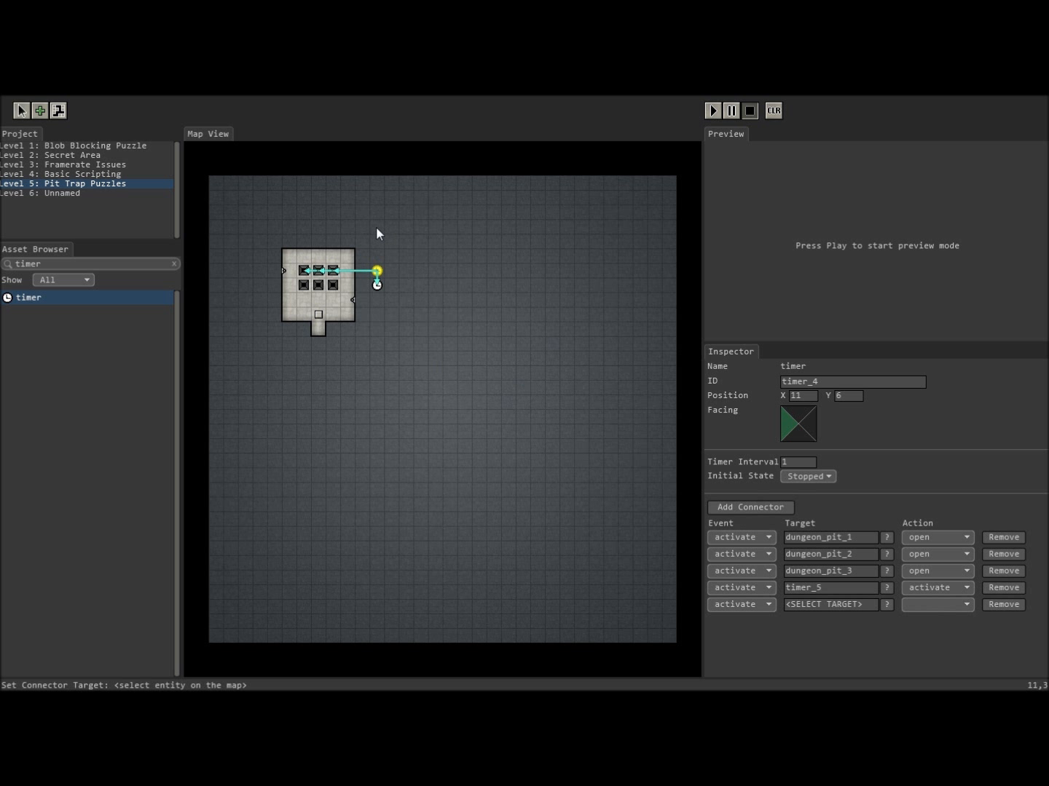
left_click(377, 272)
left_click(930, 605)
left_click(934, 618)
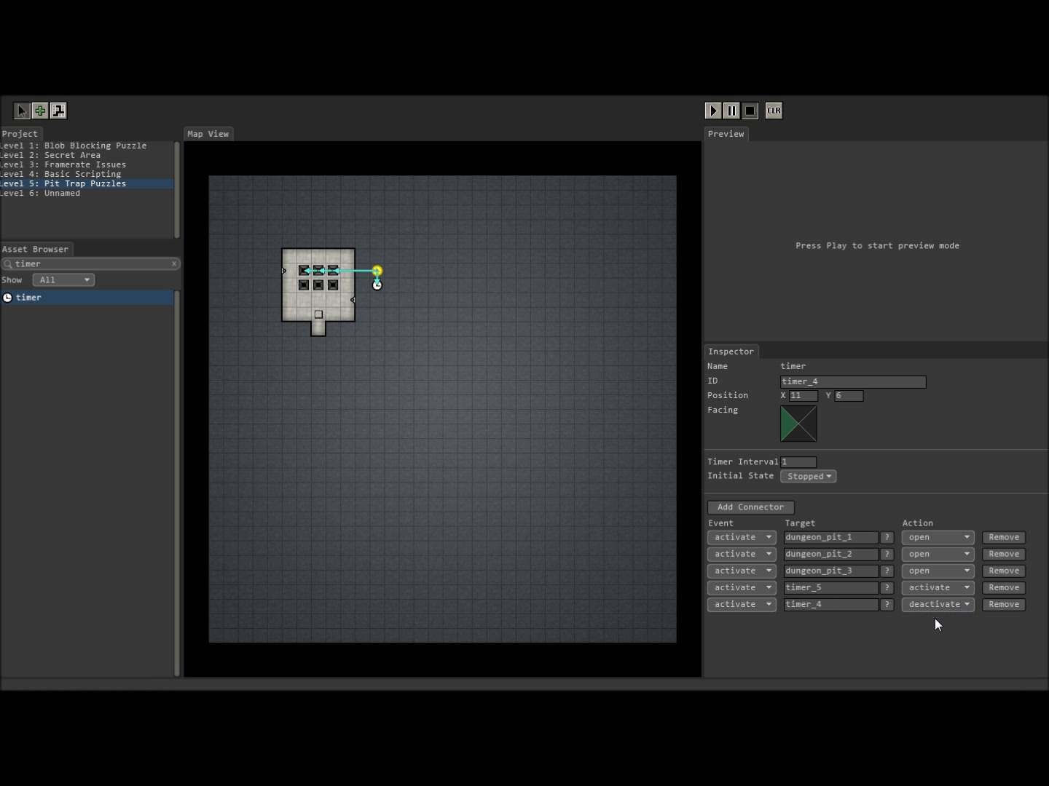
Step: Set the action of the three pit connectors on the timer at 11,6 to toggle
left_click(930, 538)
left_click(938, 557)
left_click(938, 556)
left_click(939, 577)
left_click(934, 573)
left_click(936, 591)
Step: Set the timer interval to 1.2 for the timer at 11,7 and .9 for the timer at 11,6
left_click(378, 286)
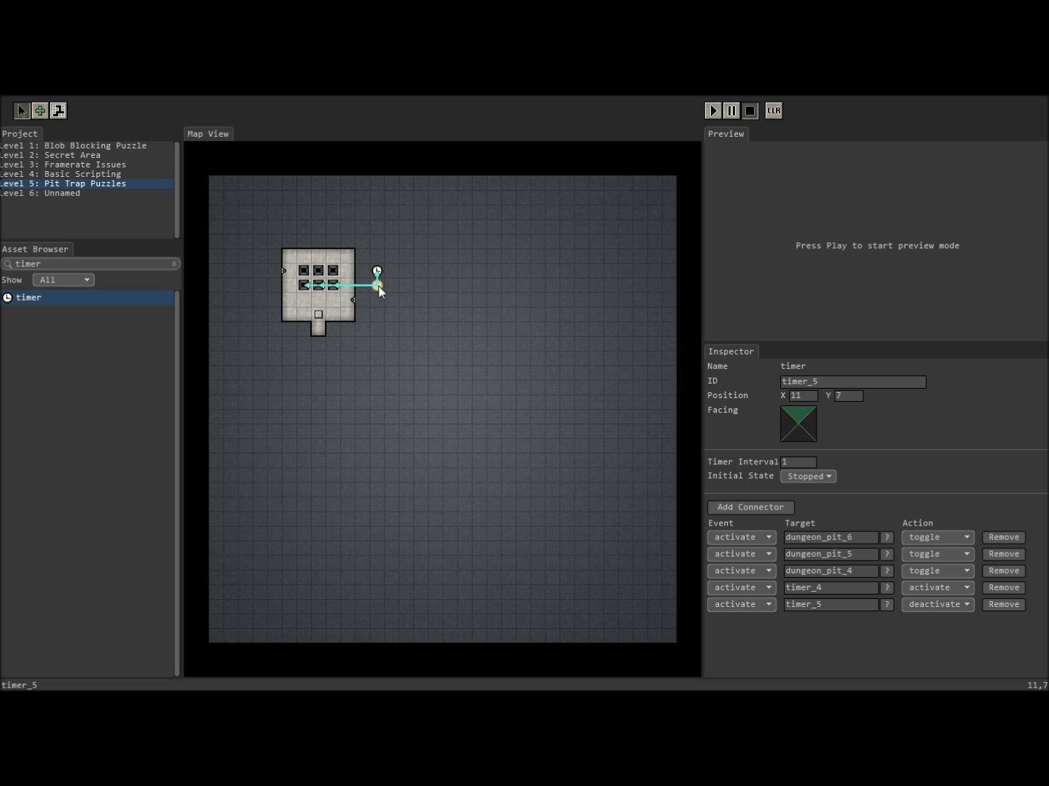
type("1.2")
left_click(377, 271)
left_click(799, 463)
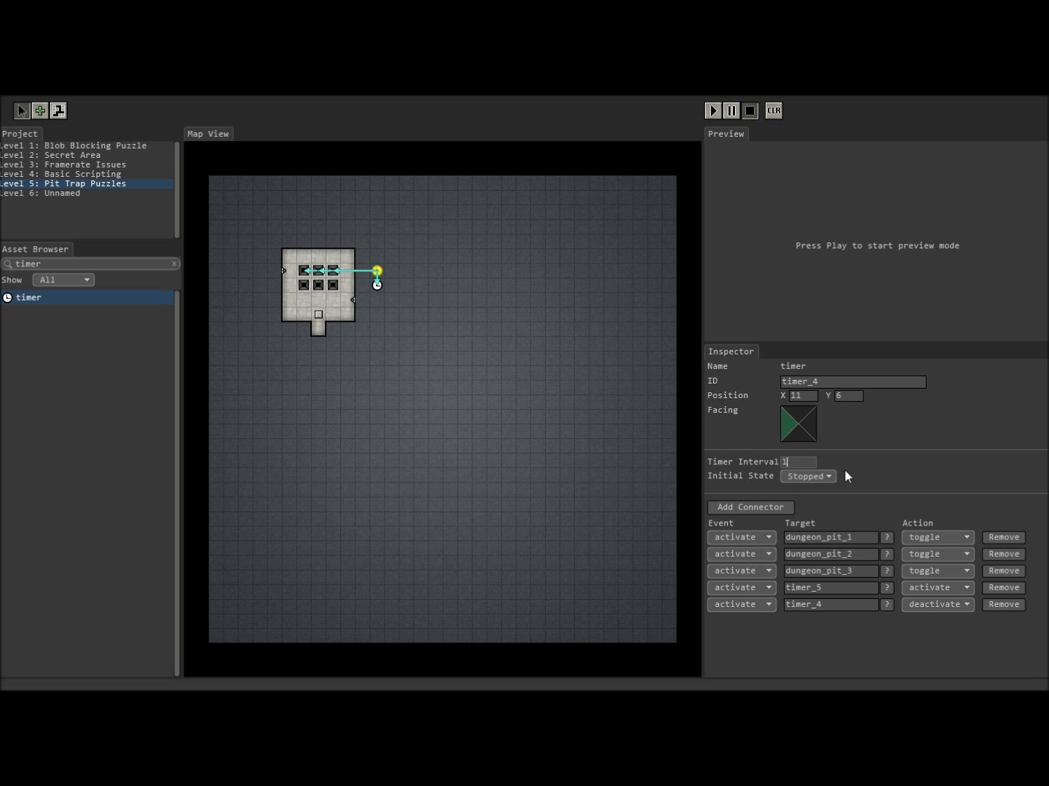
type(".9")
Step: Preview the level from tile 7,10, step forward onto the pressure plate, and stop the preview
left_click(319, 324)
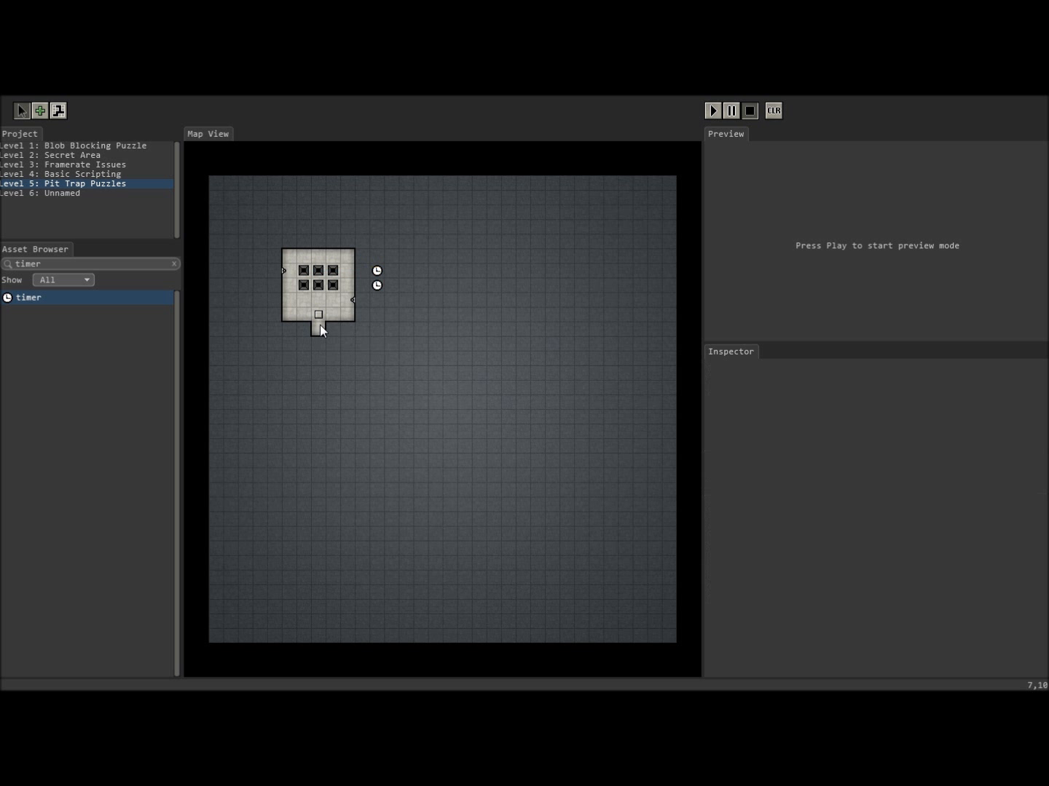
left_click(712, 111)
key("w")
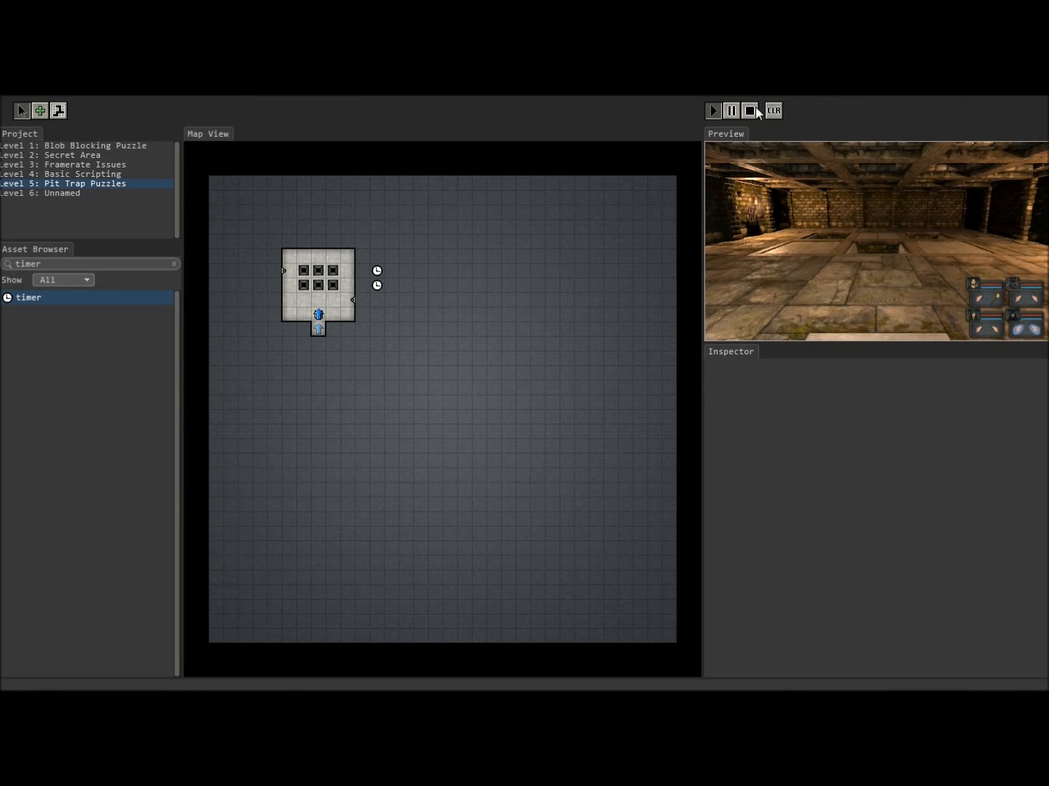
left_click(750, 111)
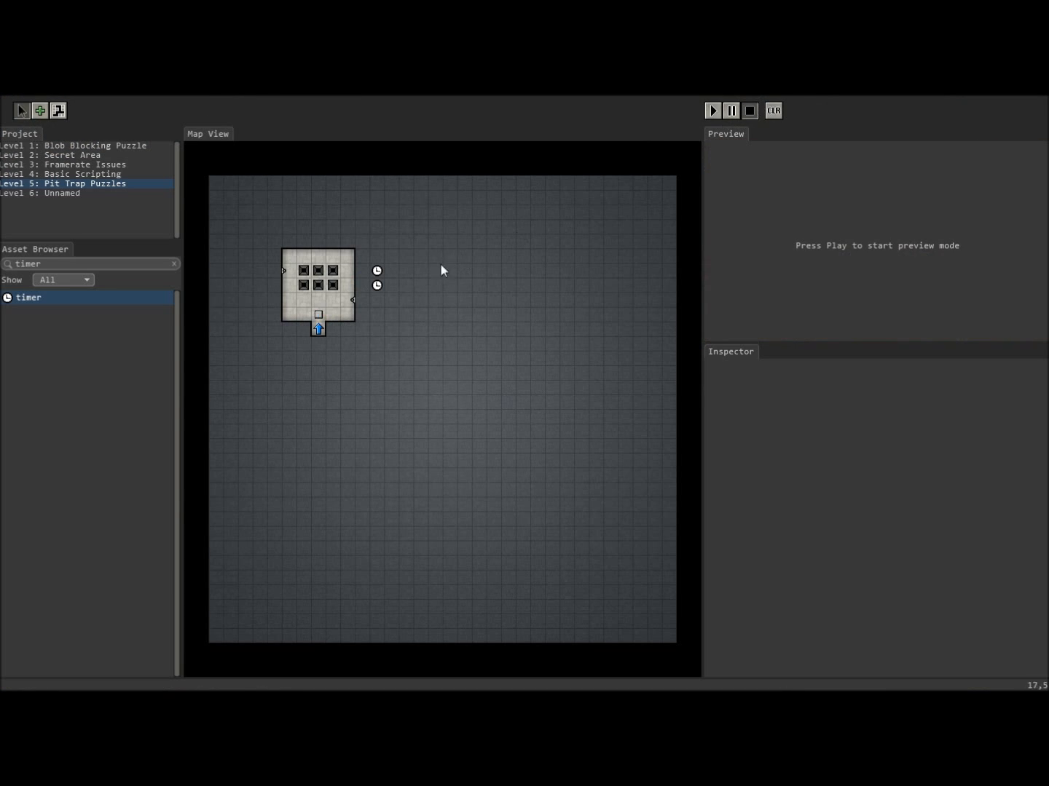
Step: Make the pressure plate at 7,9 trigger by party only and activate once, with a connector activating the timer at 11,7
left_click(320, 315)
left_click(786, 474)
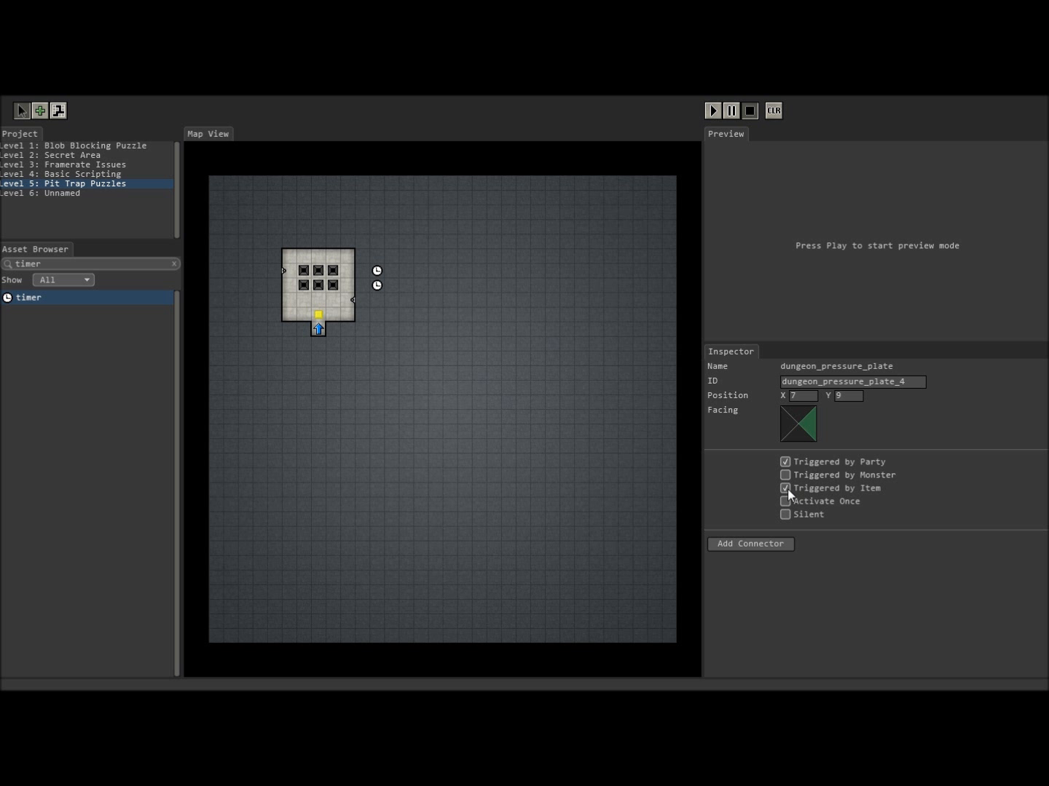
left_click(750, 544)
left_click(376, 286)
left_click(785, 501)
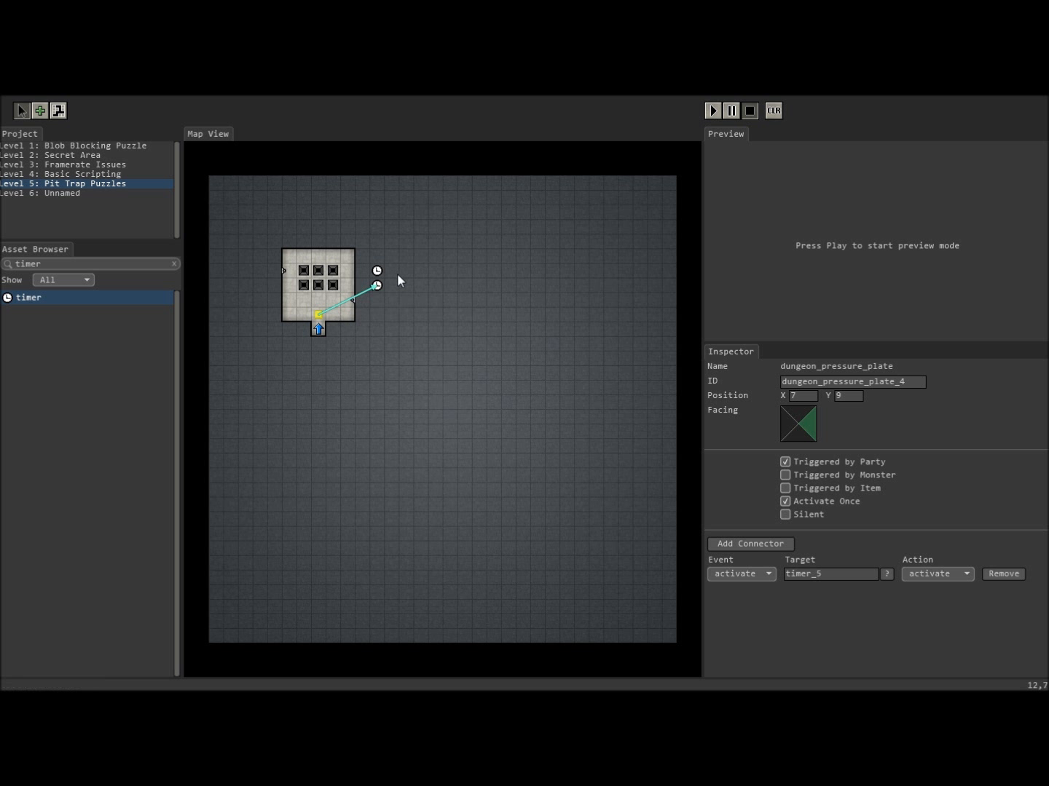
left_click(756, 545)
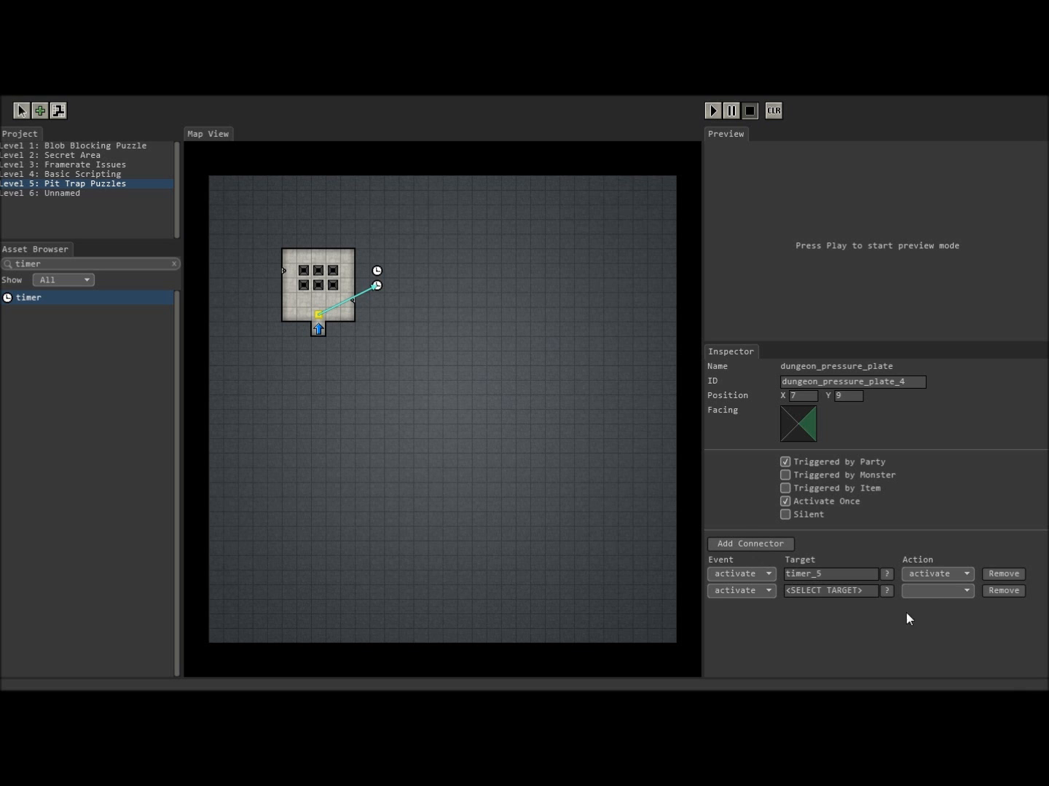
left_click(1005, 592)
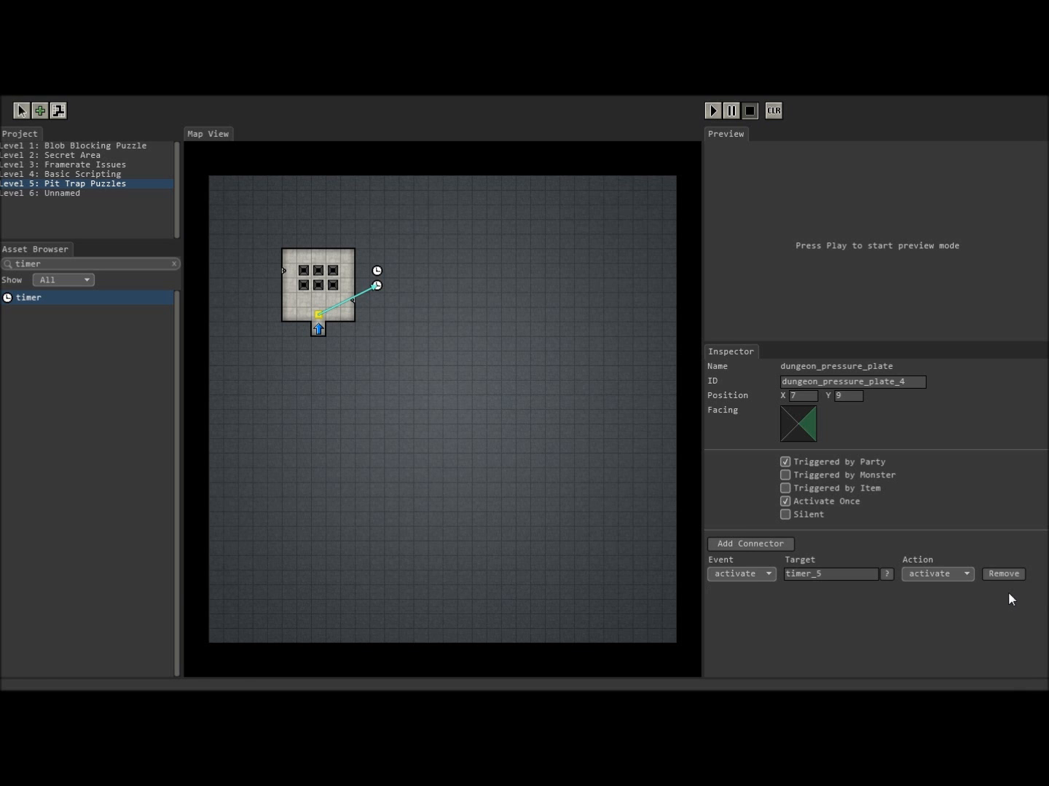
Step: Playtest the level by leading the party over the pressure plate and across the trap doors, and turn around to face the pits
left_click(713, 111)
key("w")
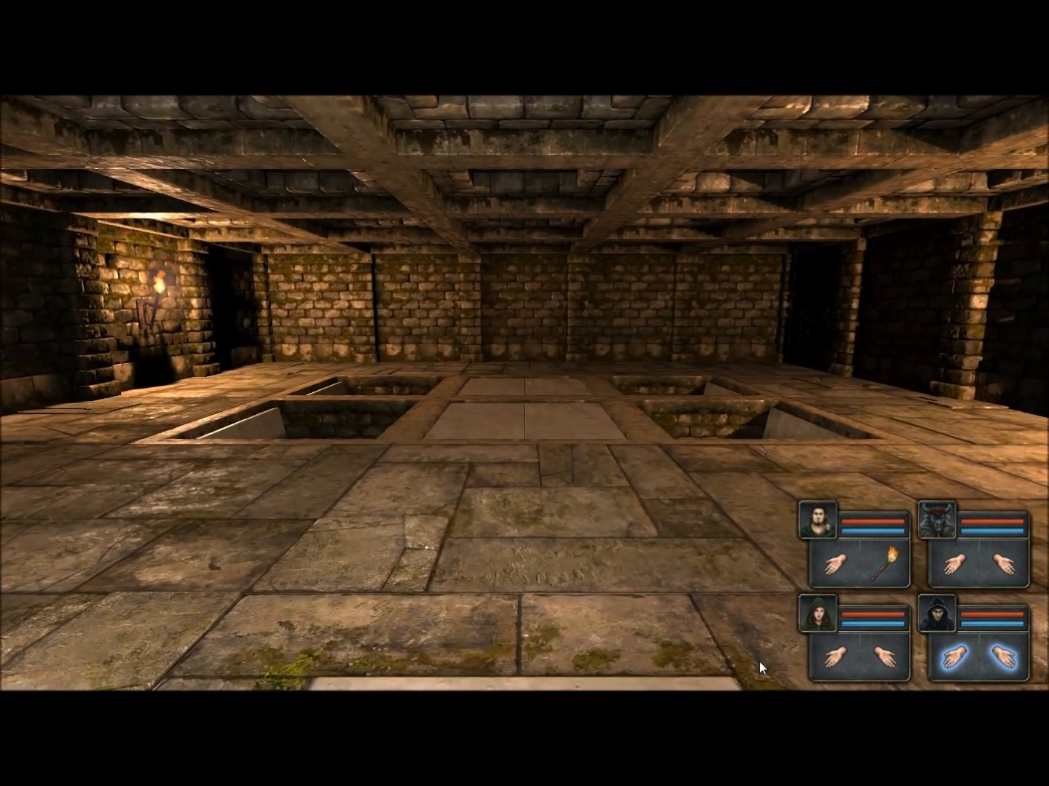
key("w")
key("s")
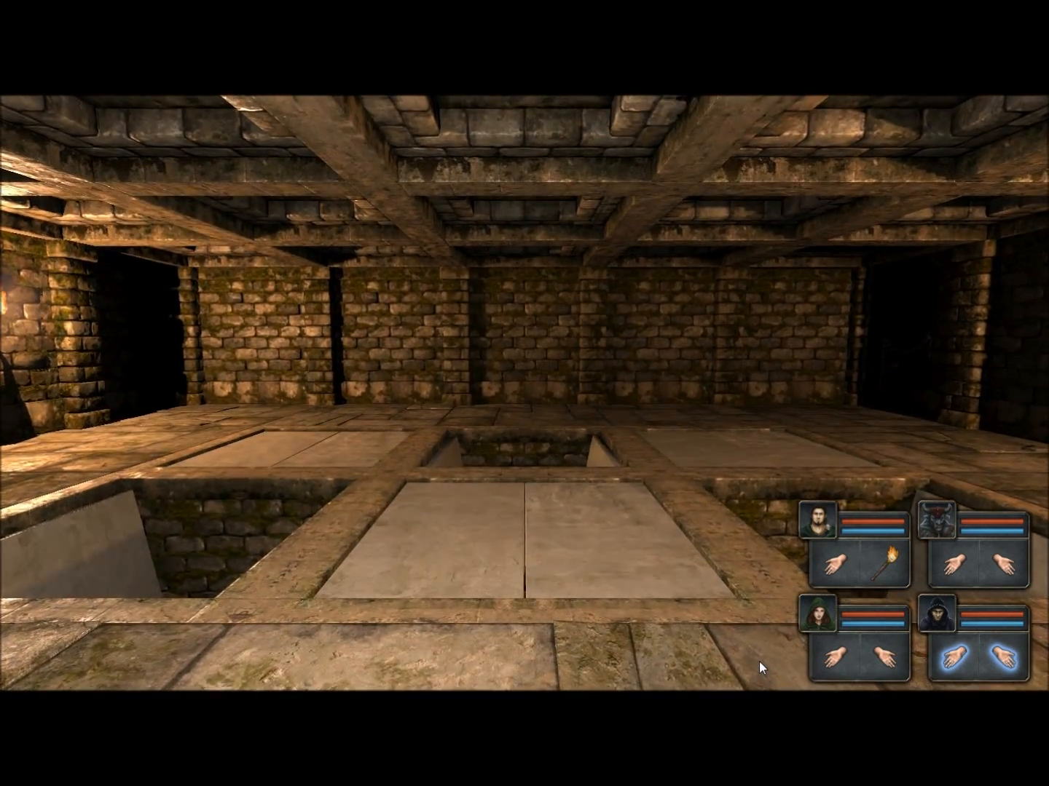
key("a")
key("d")
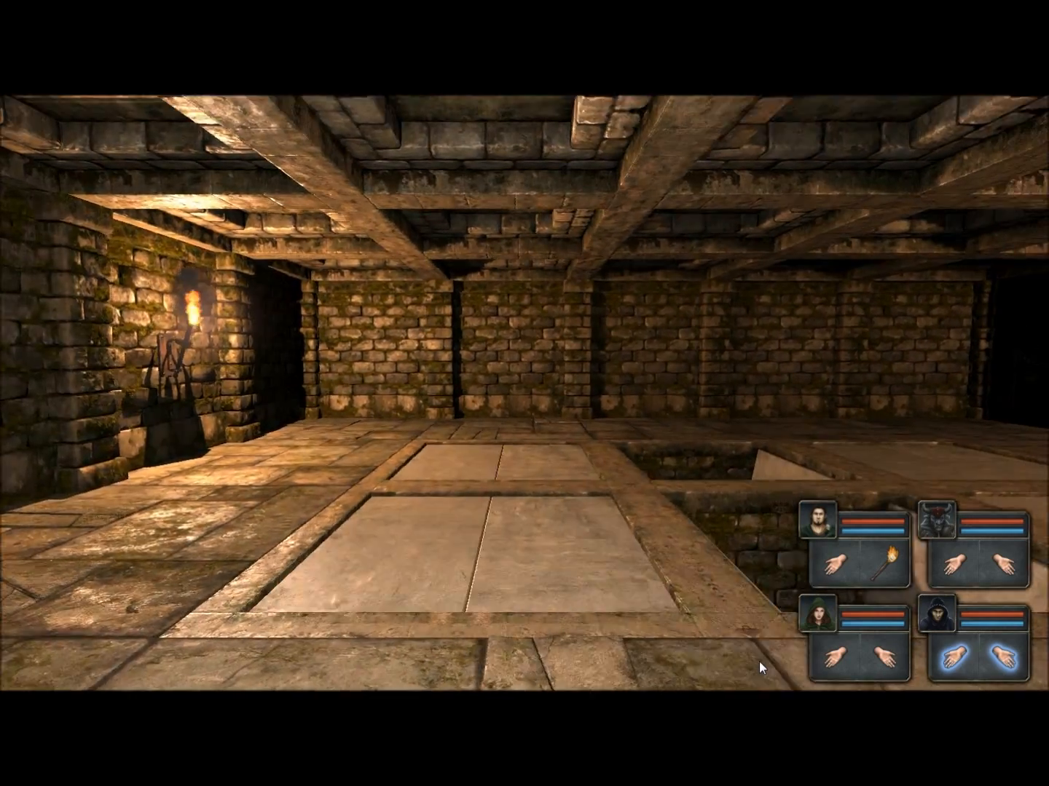
key("w")
key("w")
key("w")
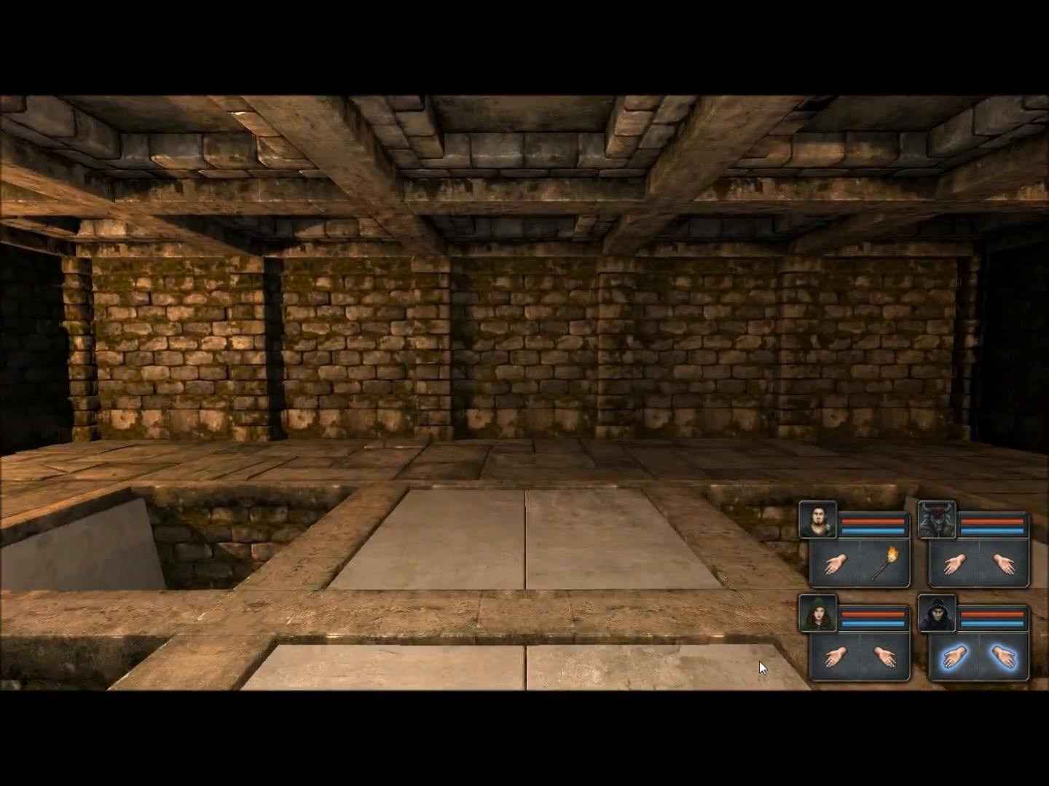
key("e")
key("e")
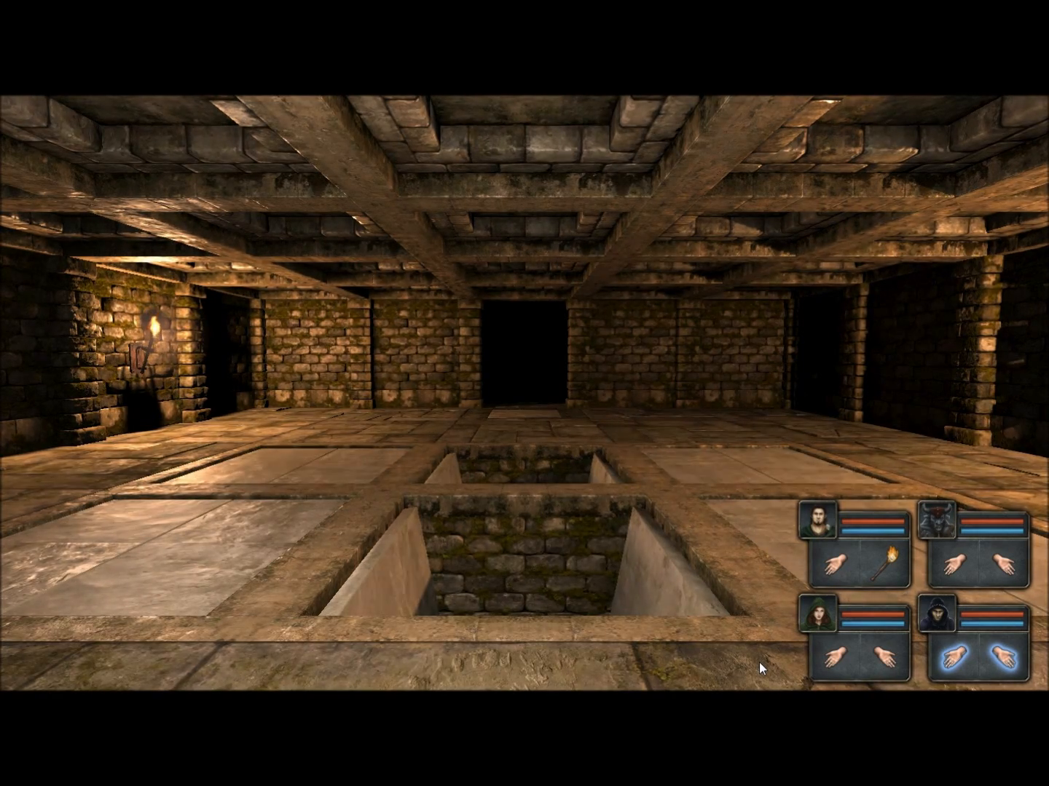
Step: Walk the party back past the pits along the room's west side and end the preview
key("d")
key("a")
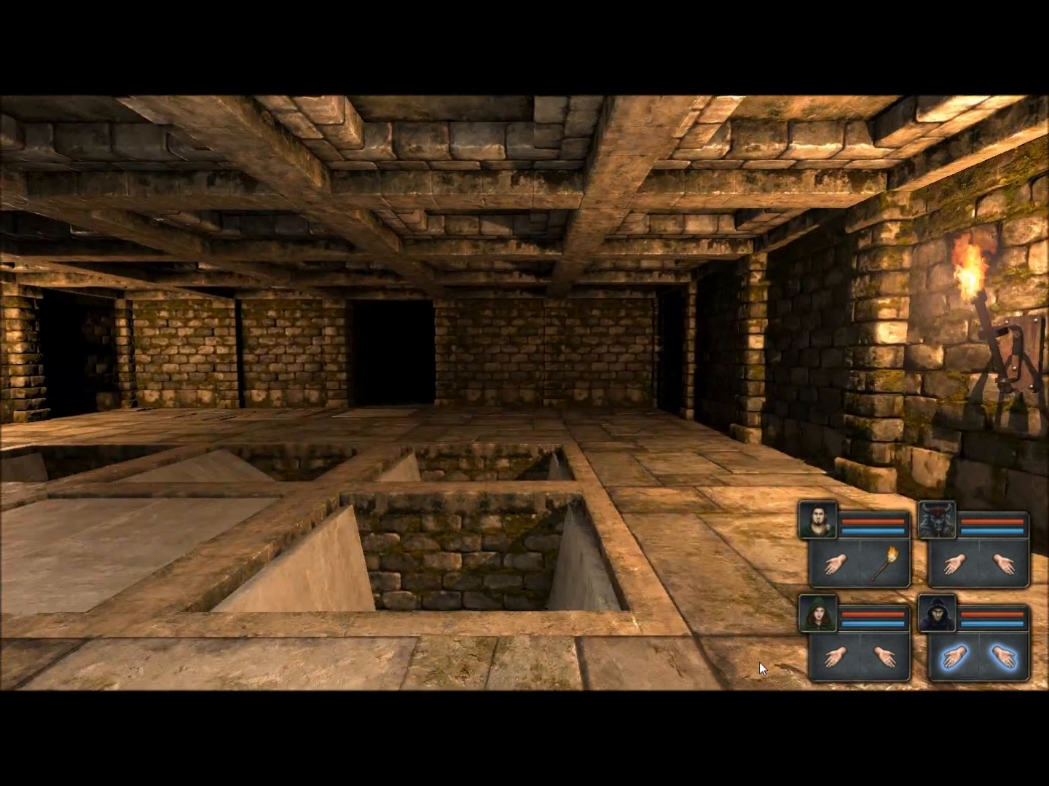
key("d")
key("w")
key("w")
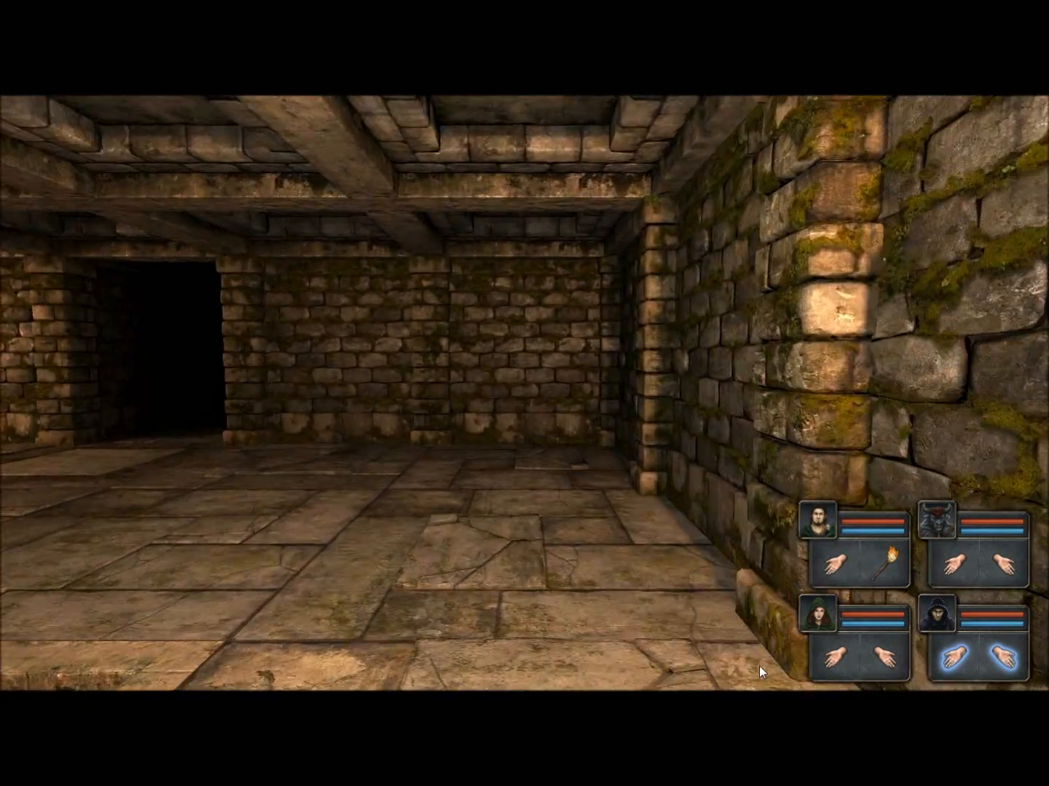
key("w")
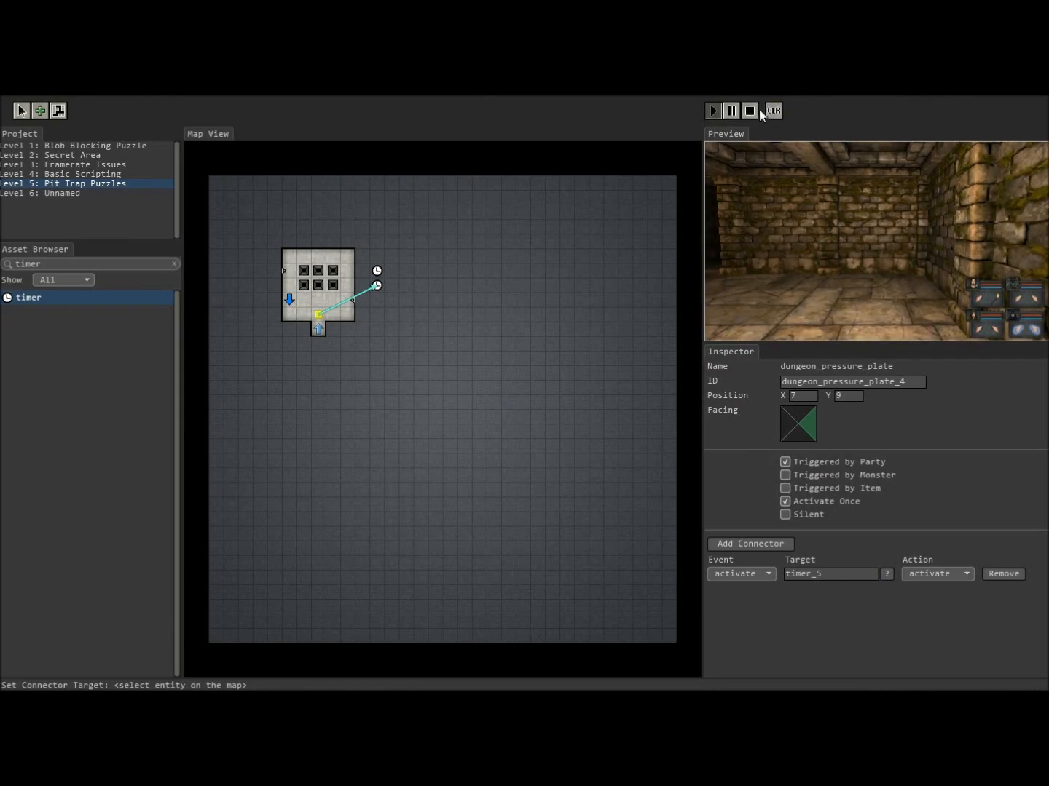
left_click(751, 110)
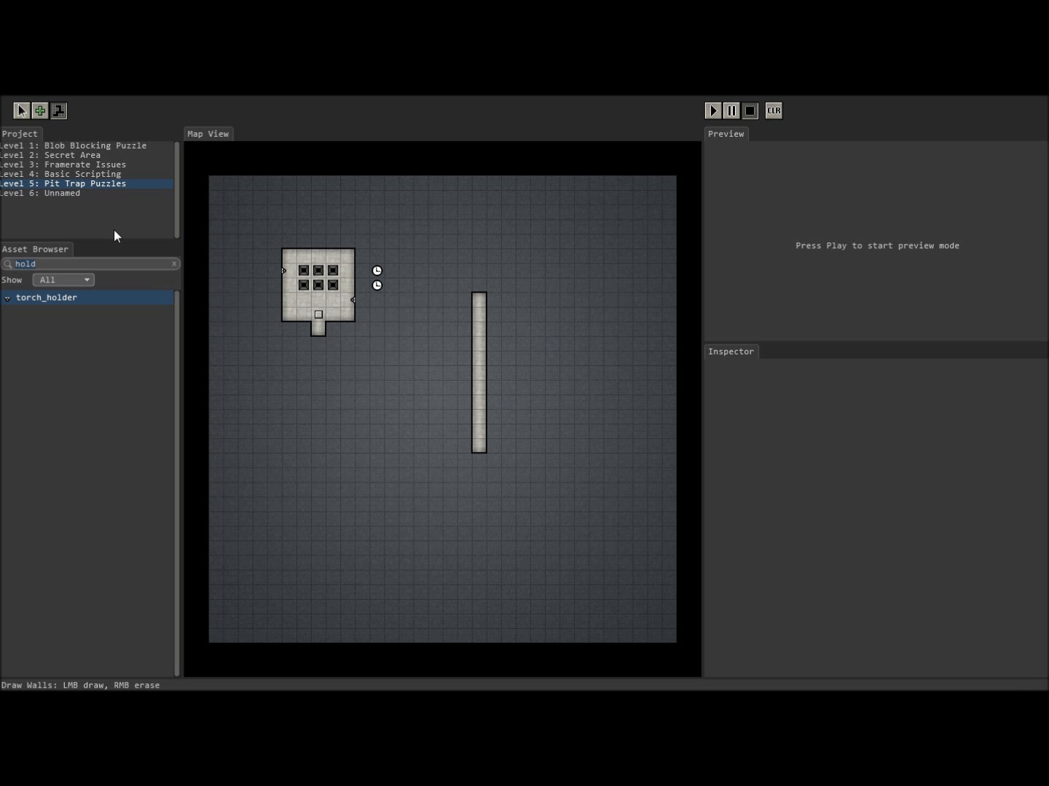
Step: Copy the pit at 6,6 into the long corridor in column 18, placing four pits at tiles 18,10 to 18,13
left_click(20, 110)
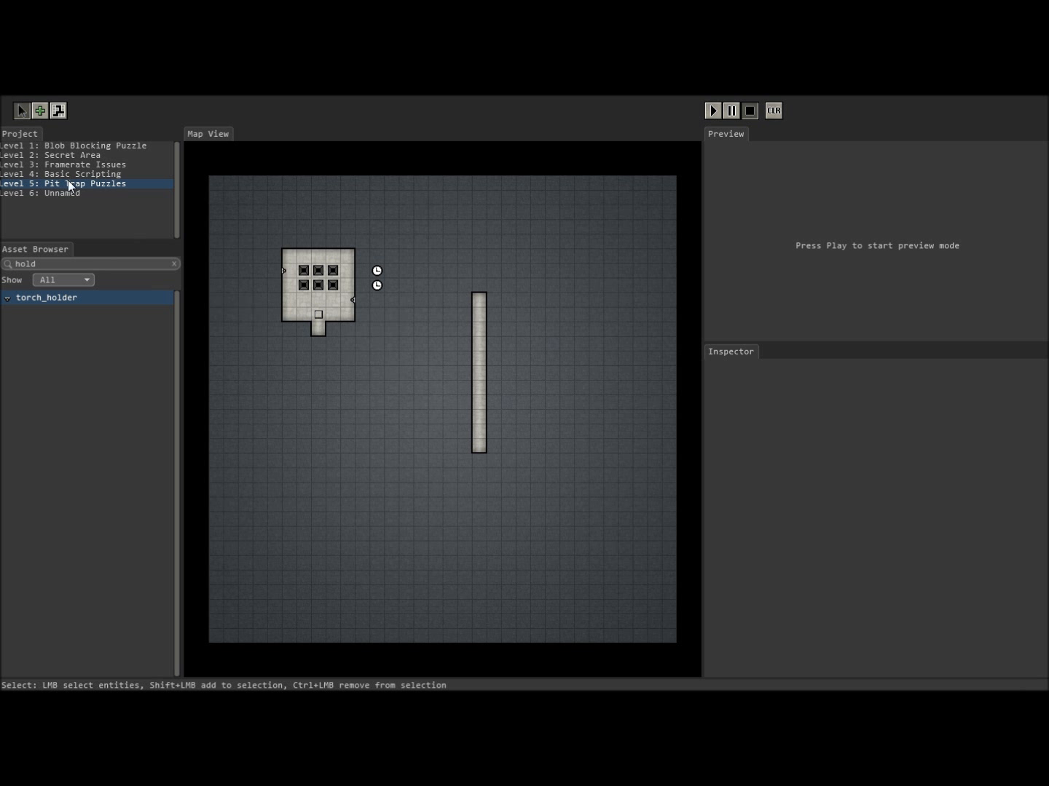
left_click(302, 272)
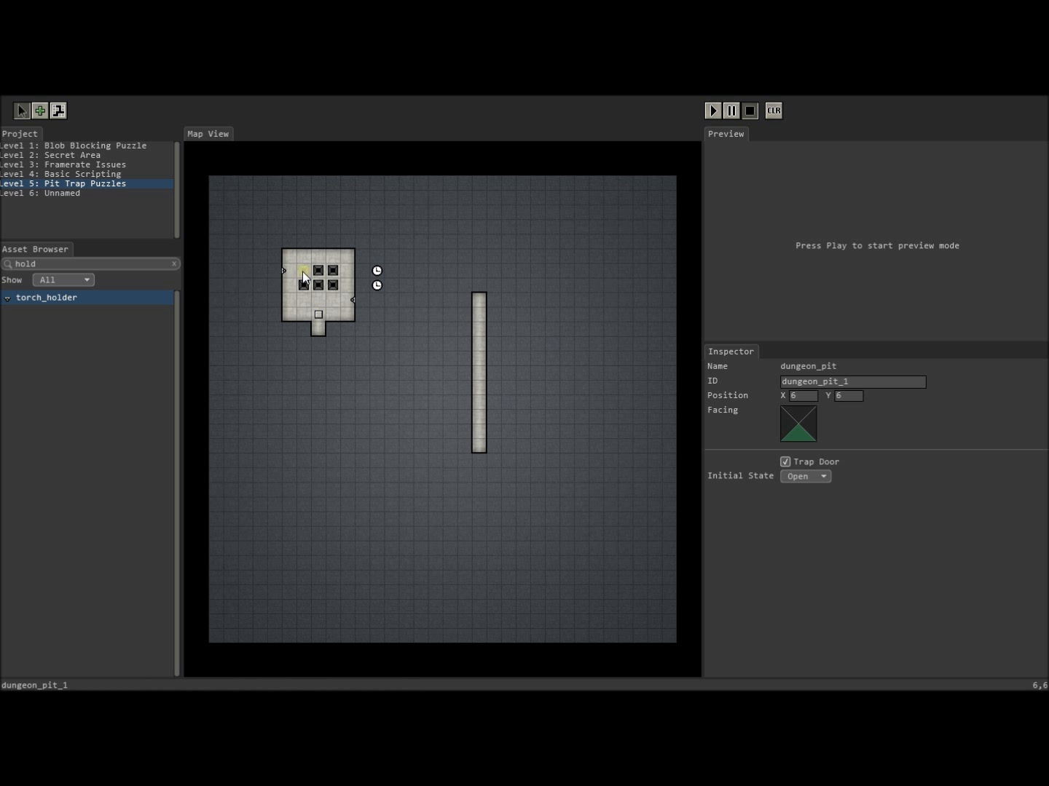
key("Right")
key("Right")
key("Right")
key("Right")
key("Right")
key("Left")
key("Left")
key("Left")
key("Left")
key("Left")
key("Right")
key("Right")
key("Right")
key("Right")
key("Right")
key("Right")
key("Right")
key("Right")
key("Right")
key("Right")
key("Right")
key("Right")
key("Down")
key("Down")
key("Down")
key("Down")
key("Down")
key("ctrl+v")
key("Down")
key("Down")
key("Down")
key("Down")
key("Down")
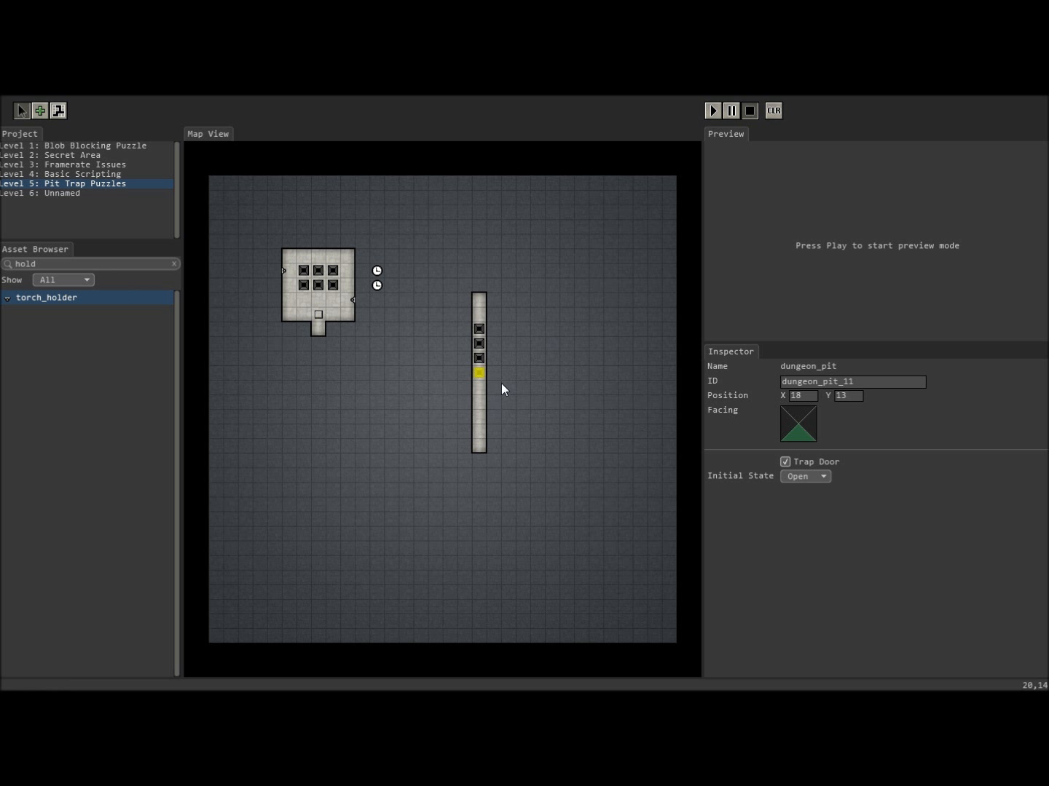
Step: Place torch holders on the long corridor's walls at 18,9 and 18,14, just beyond both ends of the pits
left_click_drag(38, 265, 0, 264)
left_click(481, 331)
left_click(482, 358)
left_click_drag(37, 264, 3, 265)
type("hold")
left_click(35, 300)
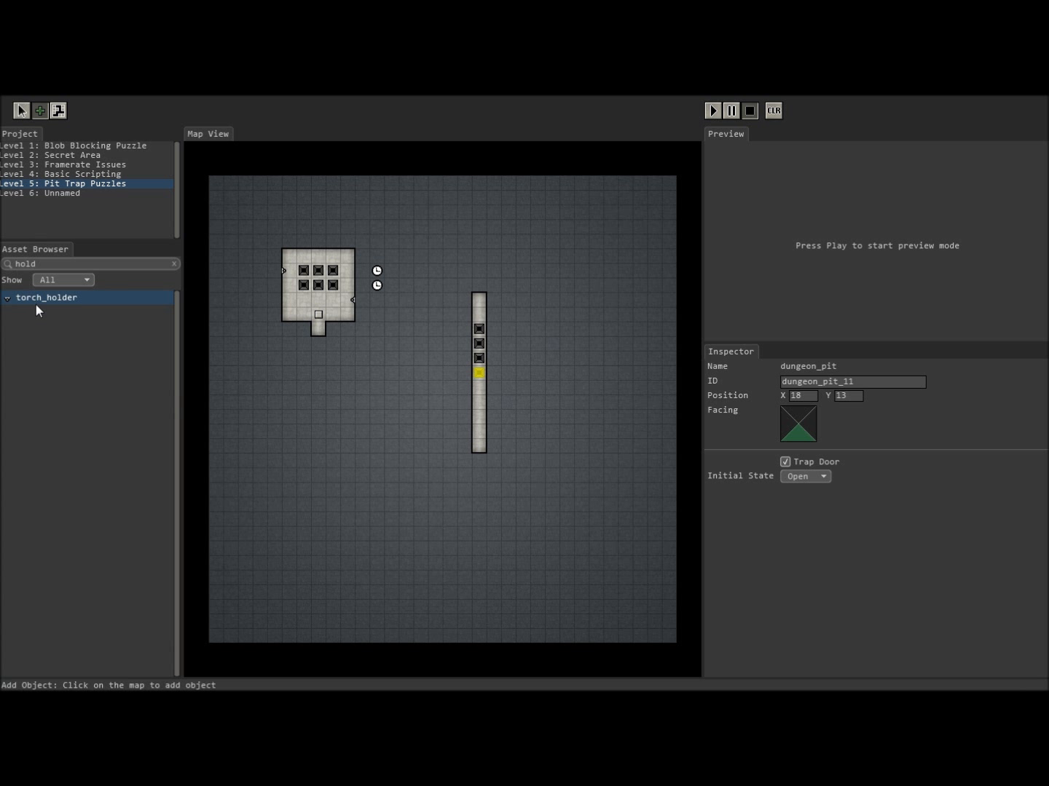
left_click(471, 314)
left_click(482, 386)
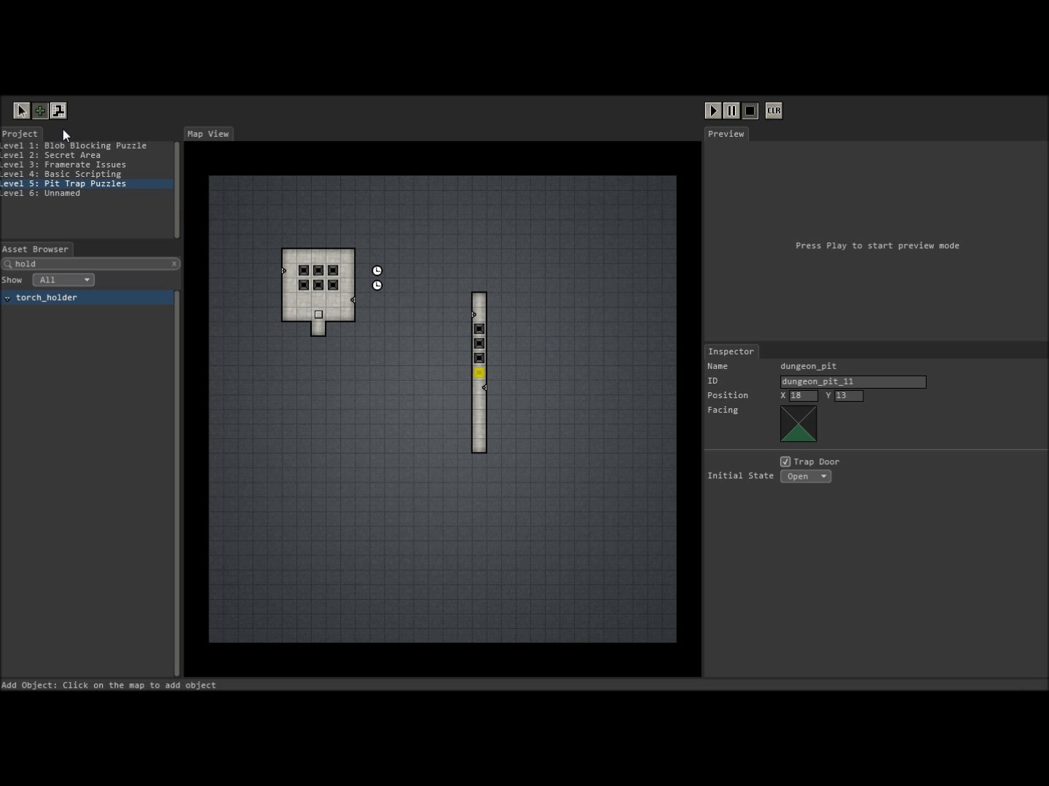
Step: Add torches to the corridor's torch holders at 18,9 and 18,14
left_click(20, 110)
left_click(475, 314)
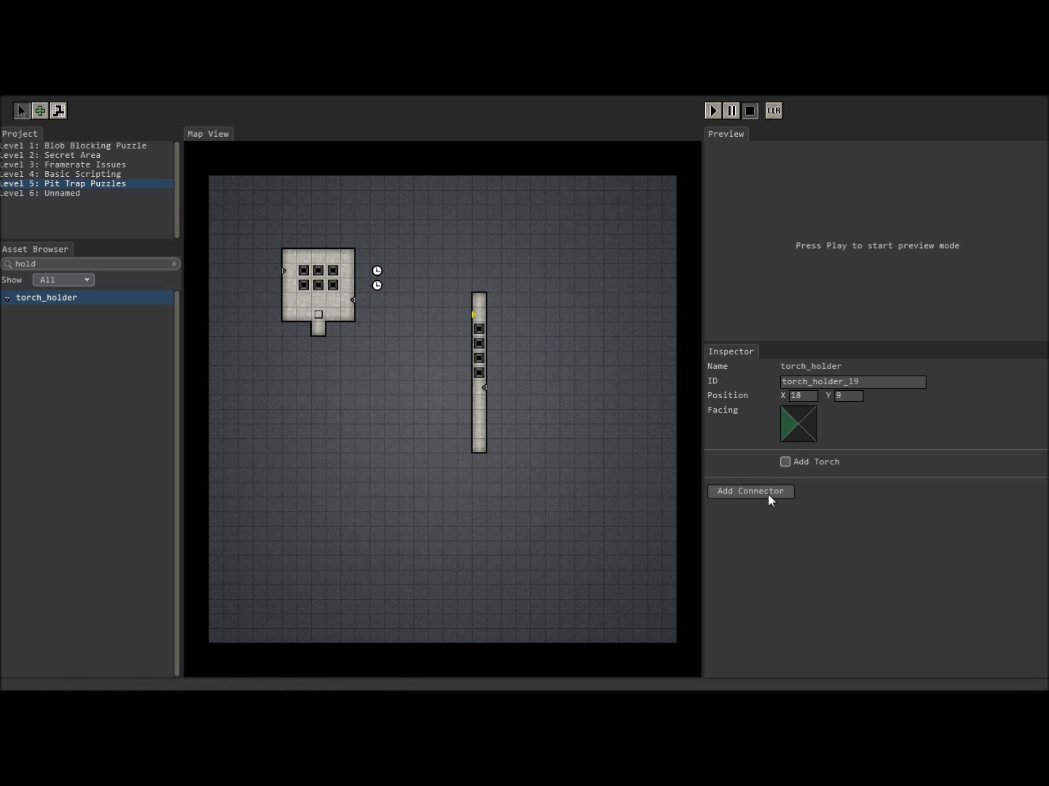
left_click(485, 388)
Step: Place a dungeon_pressure_plate in the long corridor at 18,16
left_click(37, 263)
key("BackSpace")
key("BackSpace")
key("BackSpace")
key("BackSpace")
type("plat")
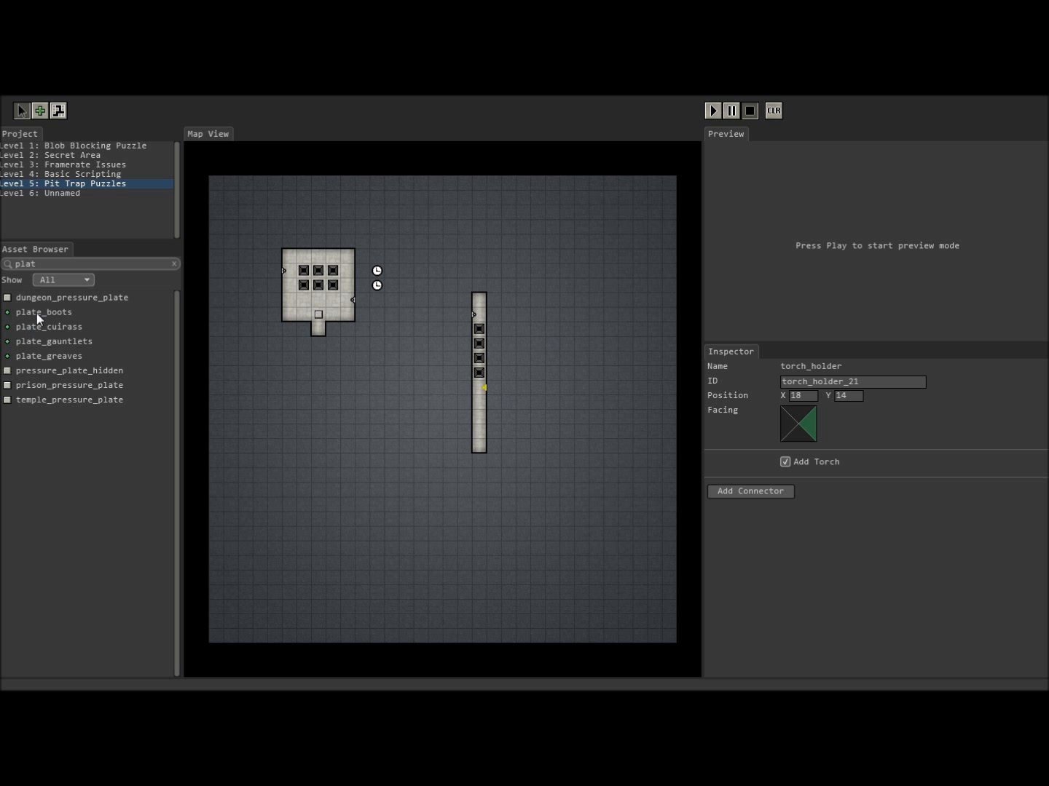
left_click(55, 299)
left_click(477, 421)
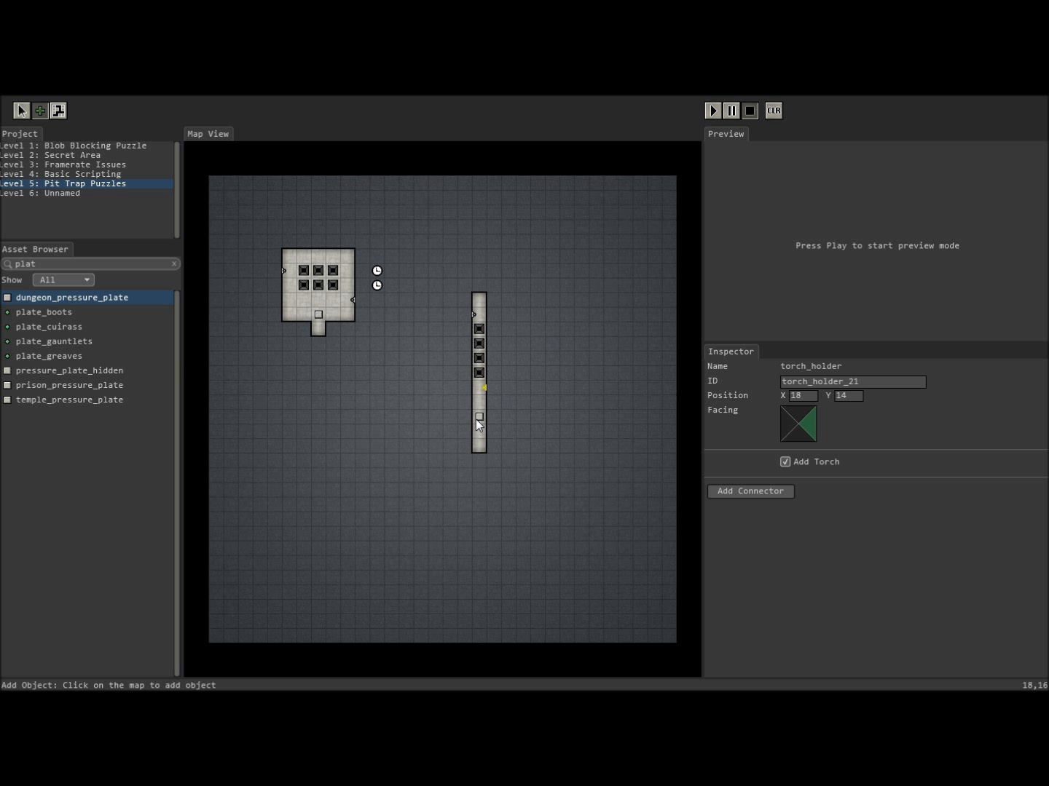
Step: Set the party's starting location at 18,17 and wall off the corridor tile behind it at 18,18
left_click(23, 110)
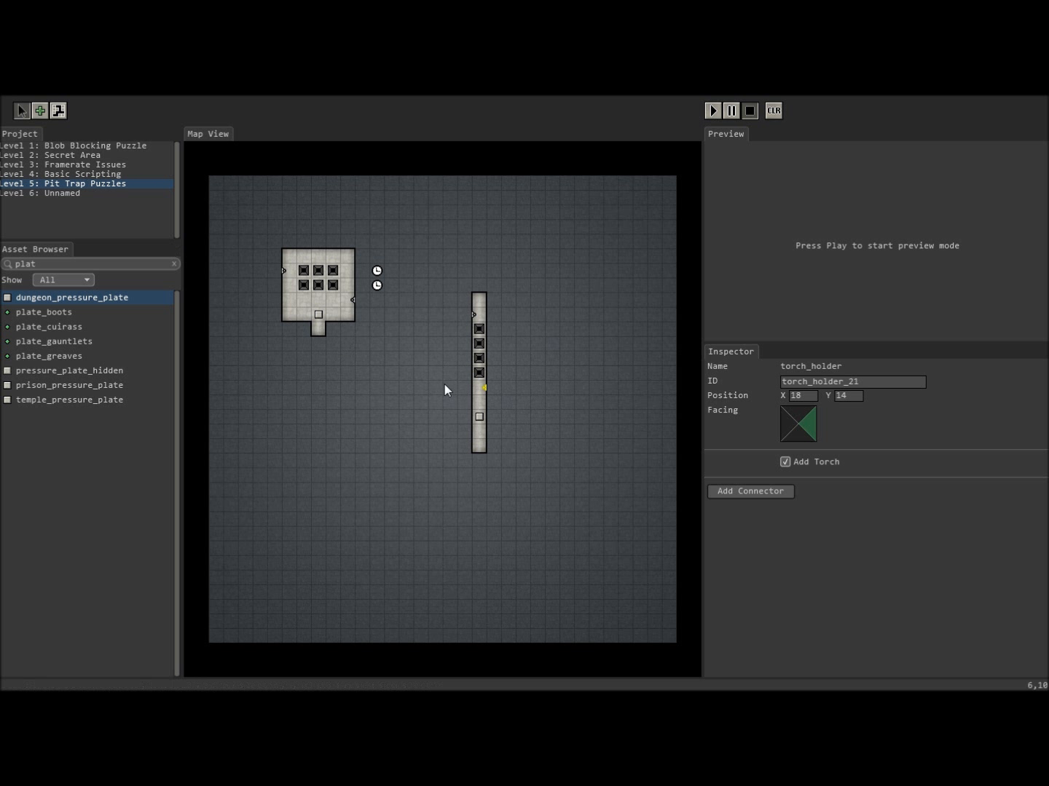
left_click(478, 430)
left_click(55, 114)
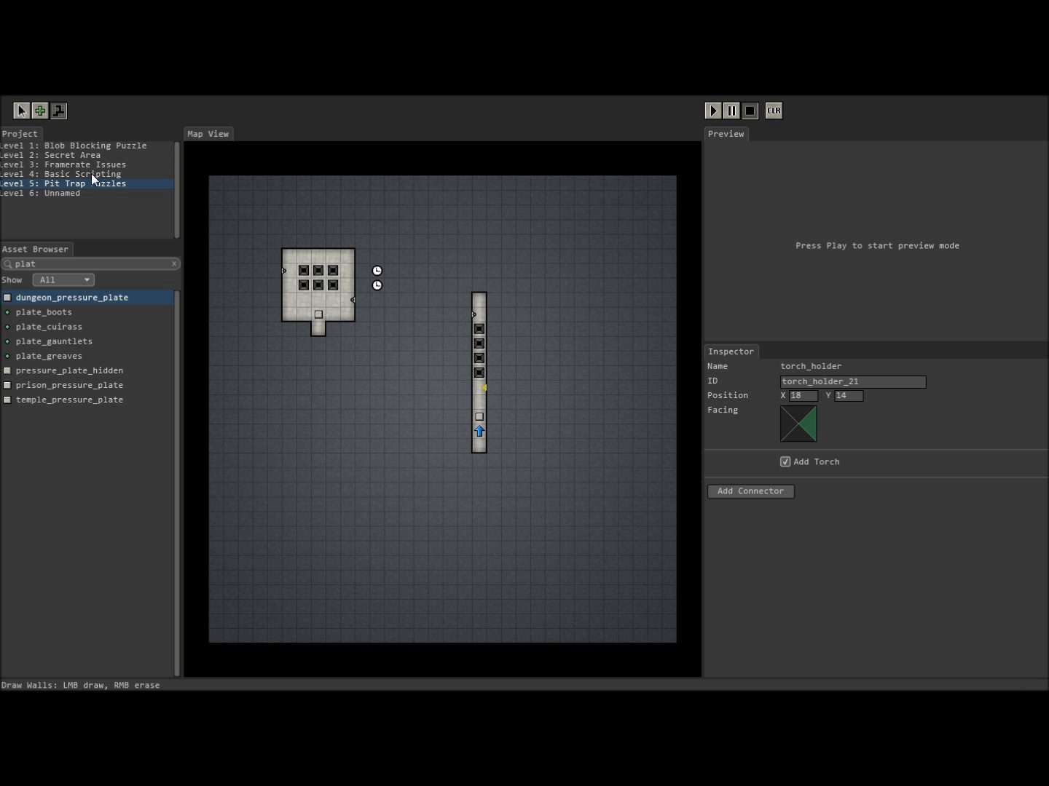
Step: Place four timers beside the corridor pits at 20,10 to 20,13, leaving no timer at 19,10
left_click(102, 264)
key("ctrl+a")
type("time")
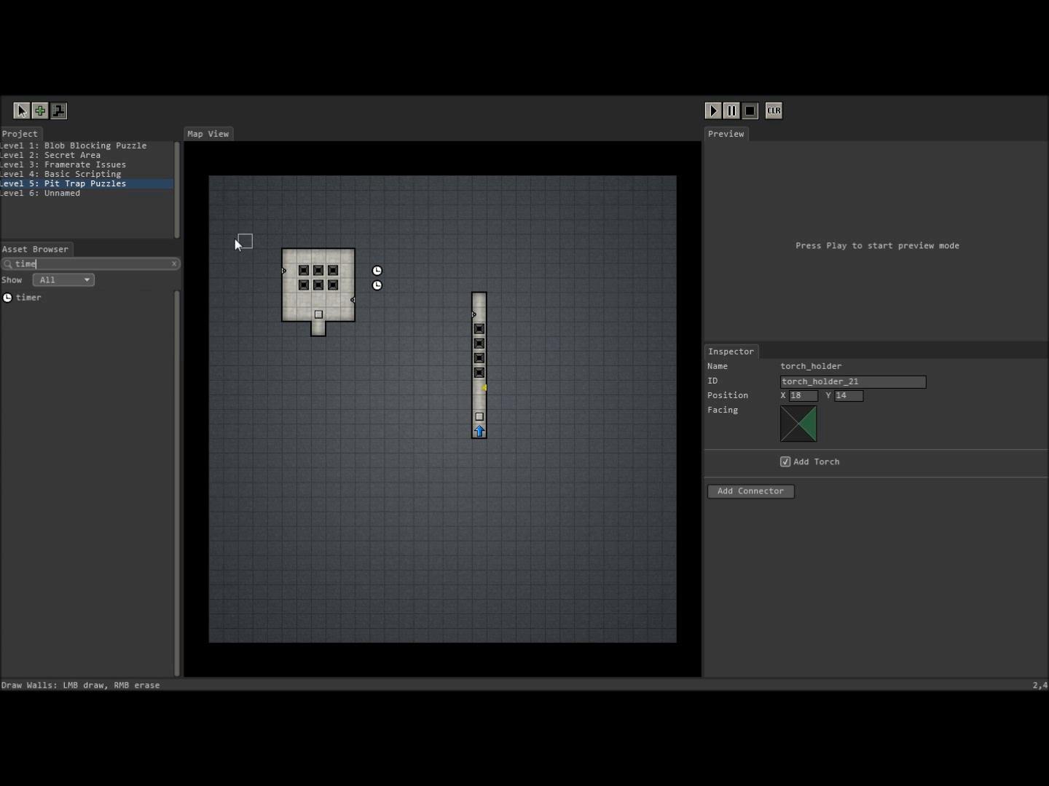
left_click(52, 296)
left_click(502, 376)
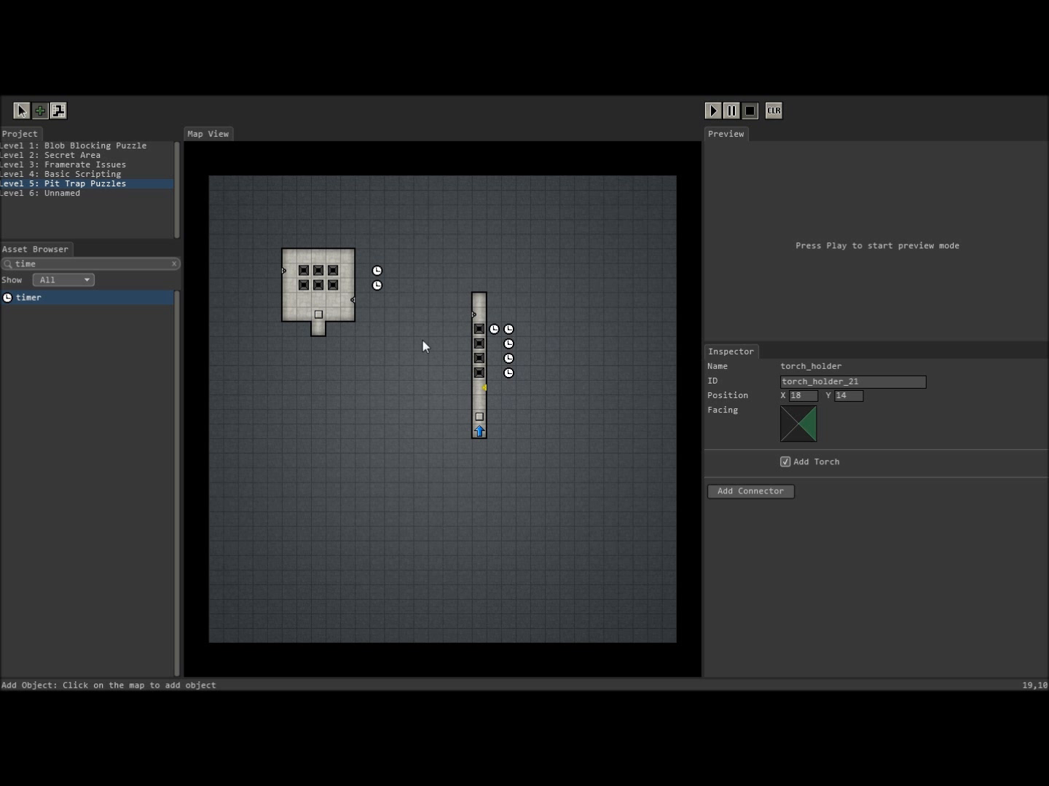
Step: Make the pressure plate at 18,16 trigger by party only and activate once, with a connector targeting the timer at 20,13
left_click(21, 112)
left_click(481, 418)
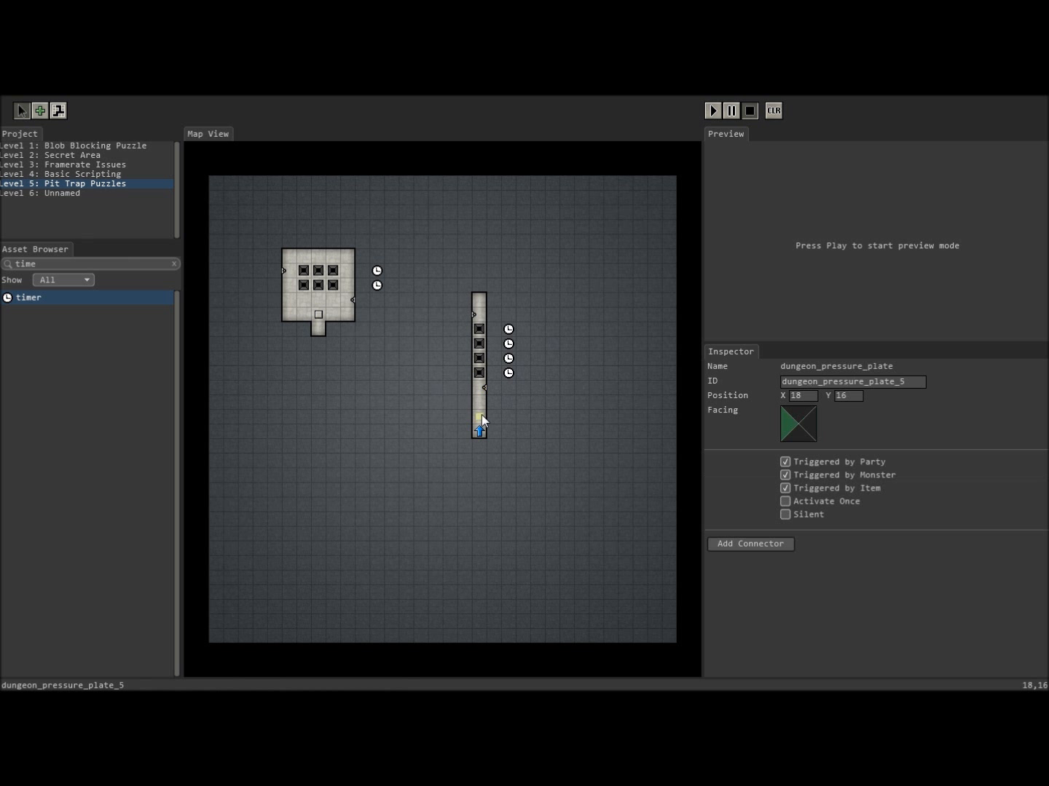
left_click(791, 474)
left_click(786, 488)
left_click(786, 500)
left_click(775, 547)
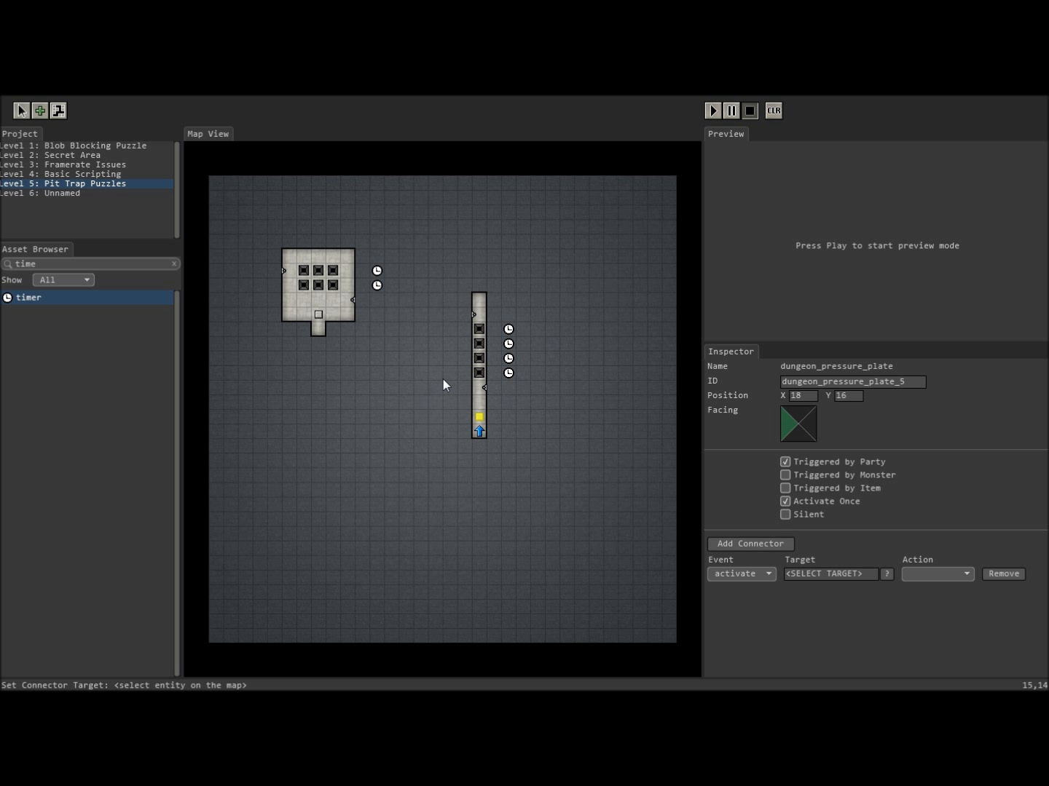
left_click(507, 375)
Step: Add connectors to the timer at 20,13 that close the pit at 18,13 and open the pit at 18,11
left_click(508, 373)
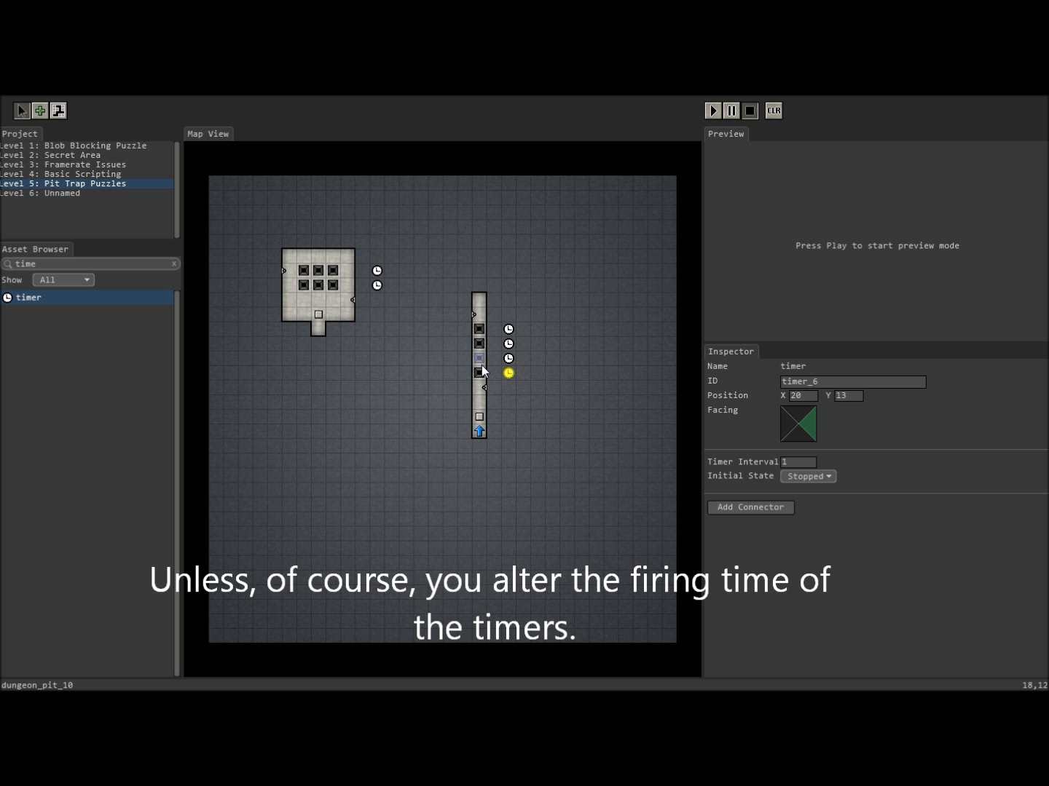
left_click(774, 505)
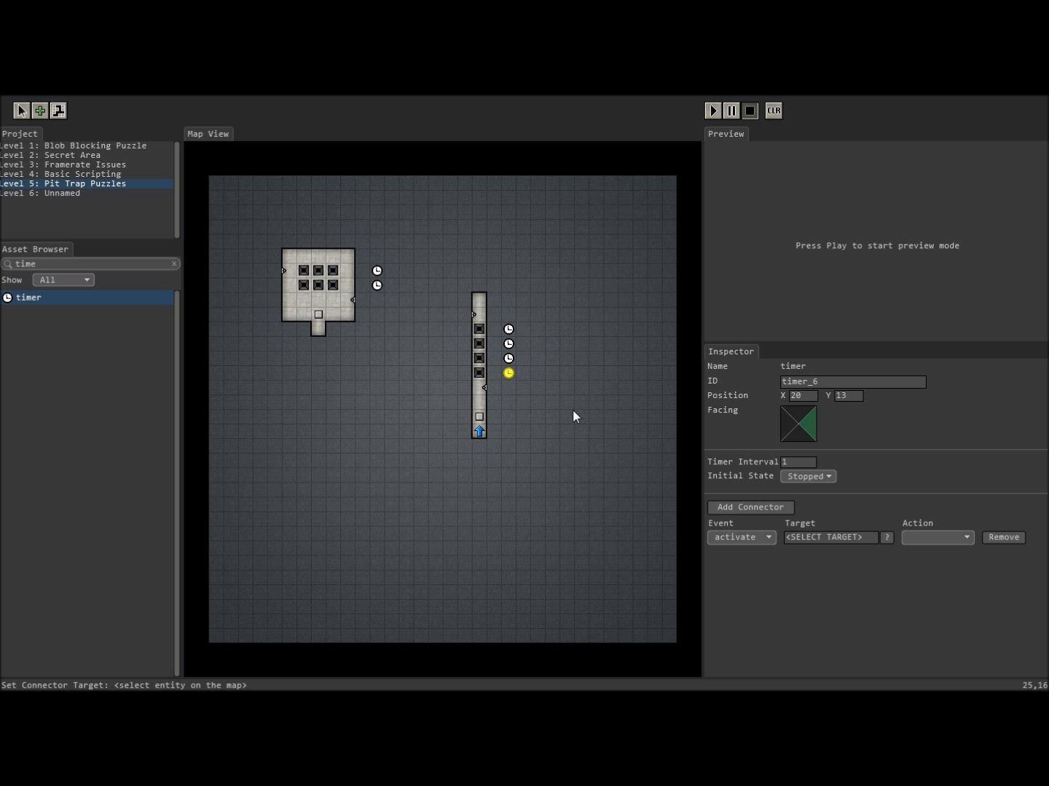
left_click(482, 372)
left_click(942, 541)
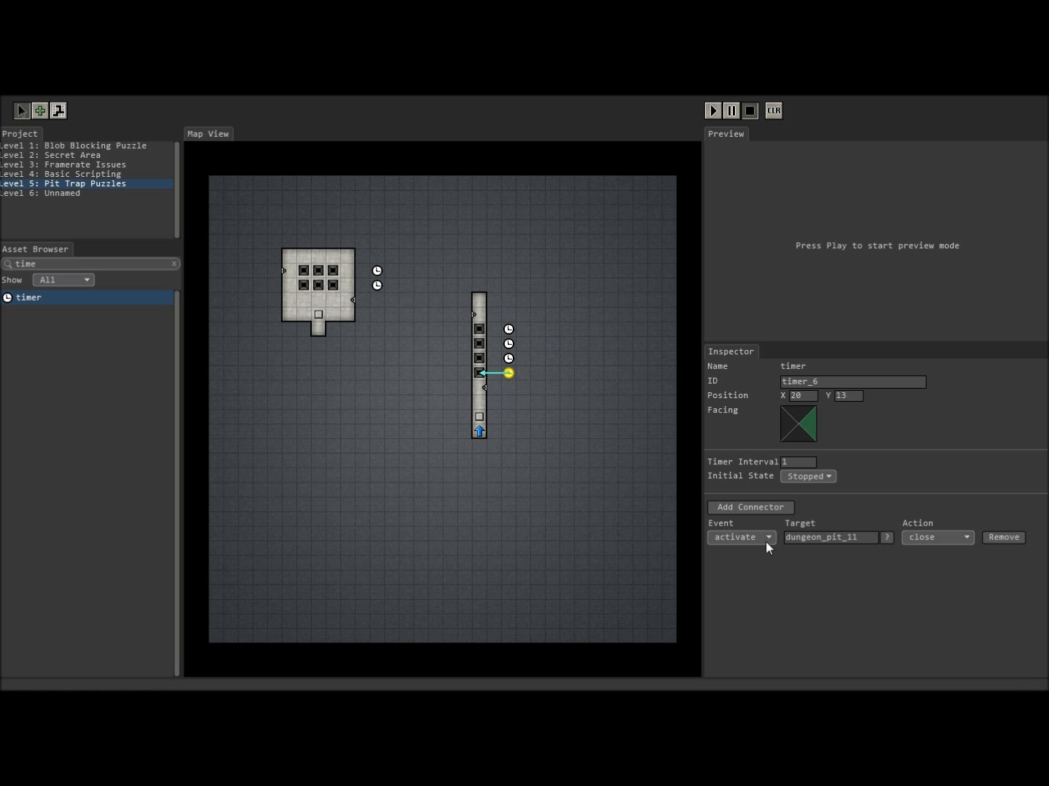
left_click(756, 507)
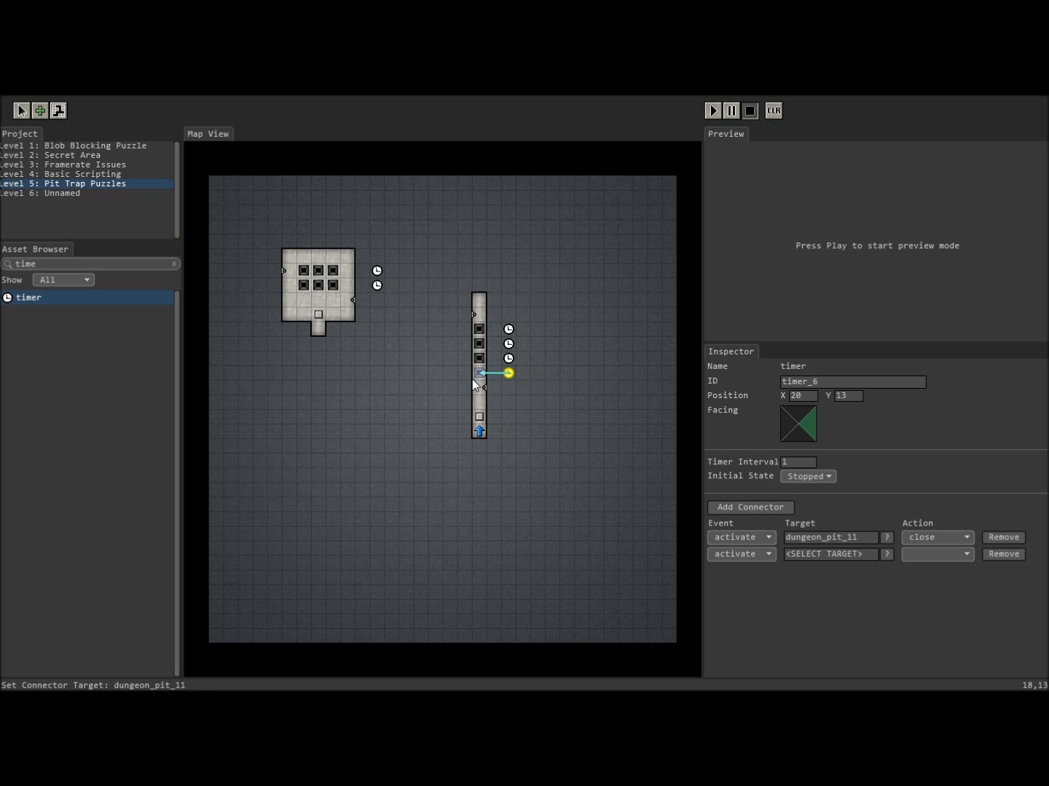
left_click(479, 344)
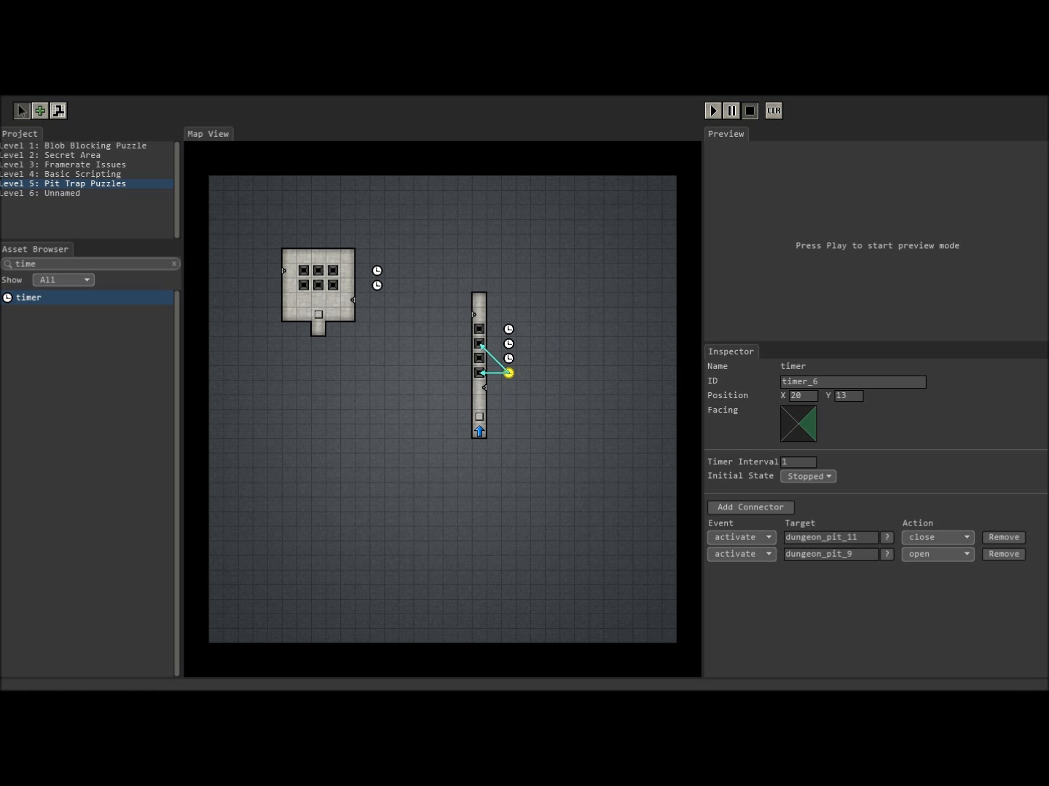
Step: Add connectors making the timer at 20,13 activate the timer at 20,12 and deactivate itself
left_click(753, 509)
left_click(507, 358)
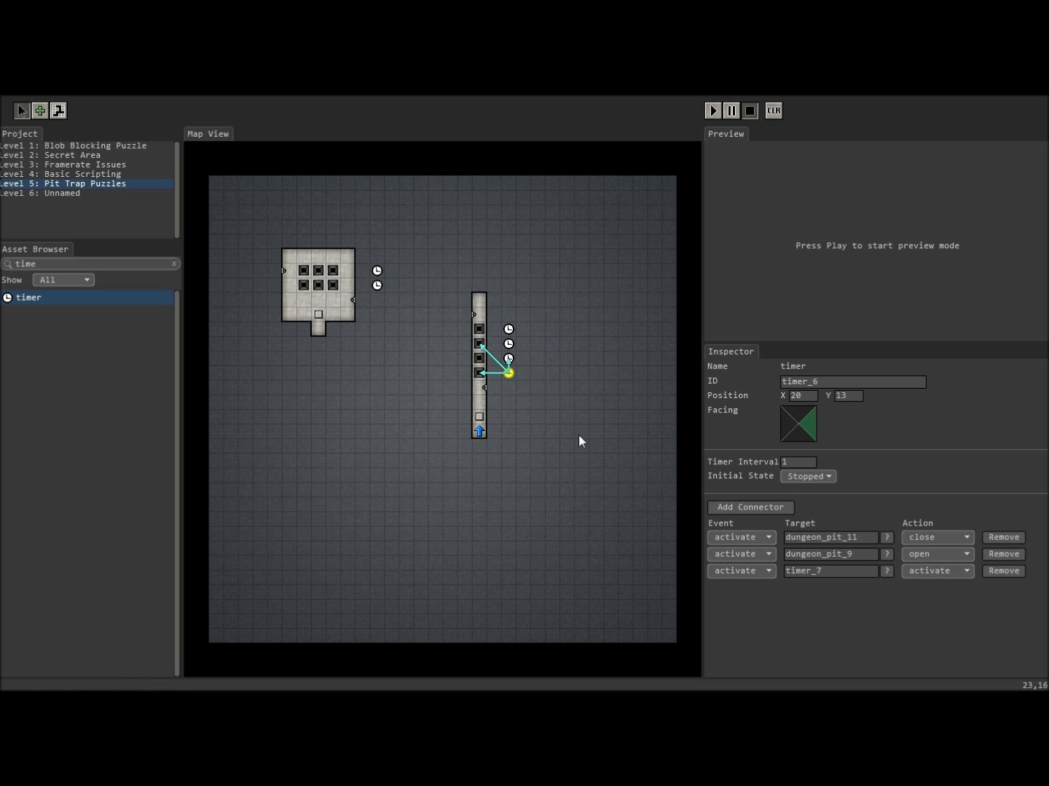
left_click(748, 507)
left_click(508, 373)
left_click(939, 591)
left_click(940, 602)
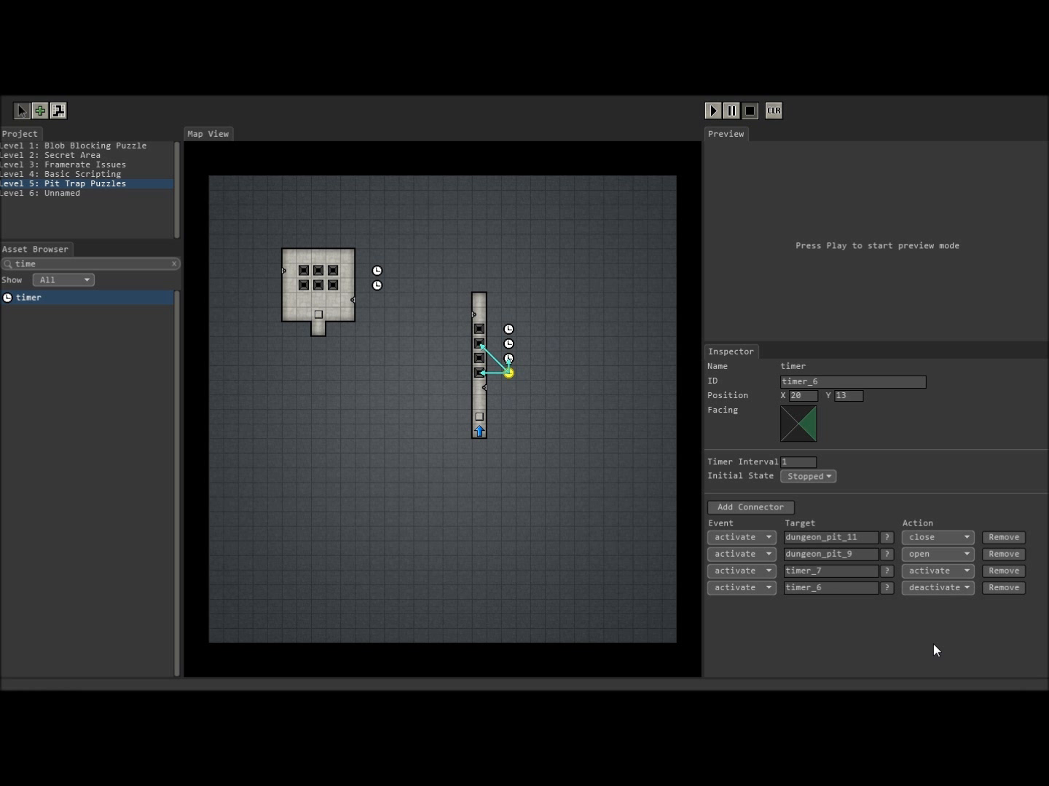
Step: Add connectors to the timer at 20,12 that close the pit at 18,12 and open the pit at 18,10
left_click(508, 357)
left_click(761, 506)
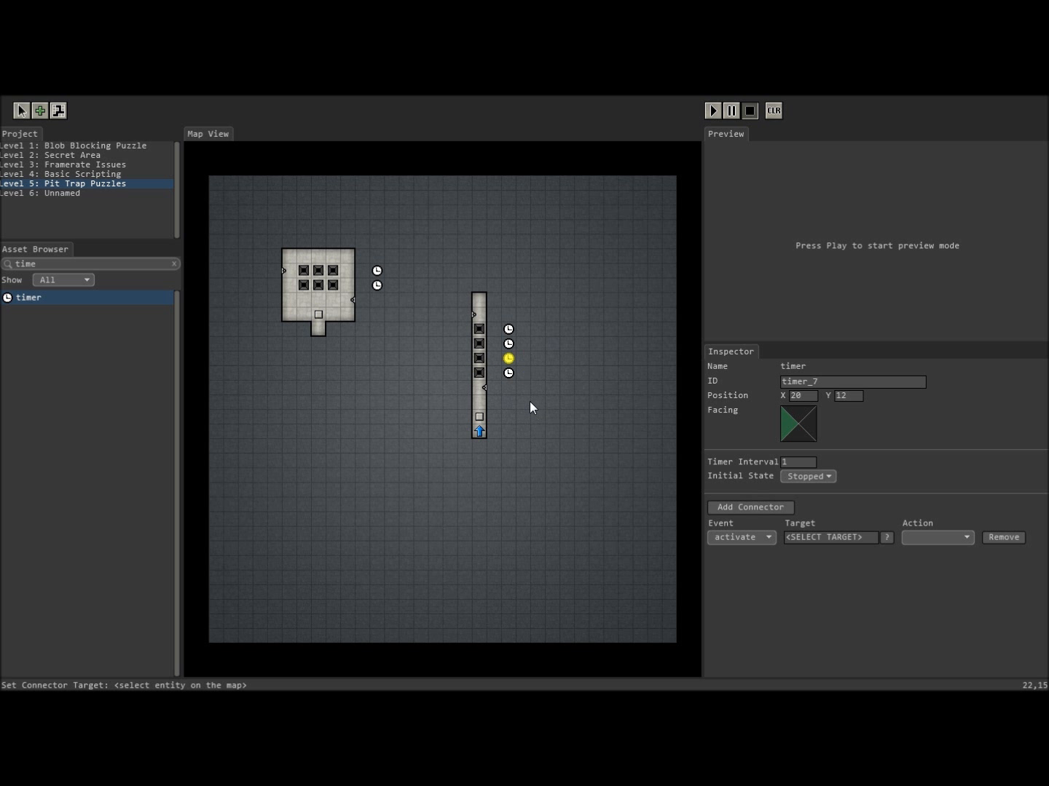
left_click(478, 359)
left_click(929, 538)
left_click(927, 551)
left_click(761, 505)
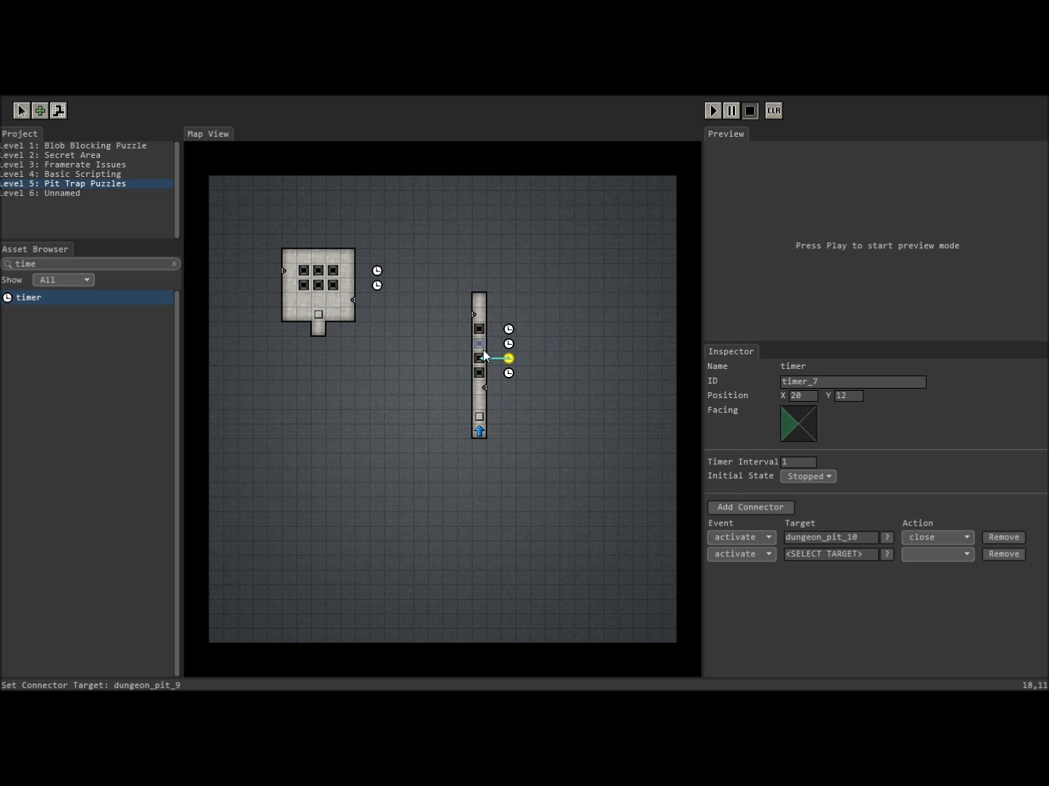
left_click(477, 329)
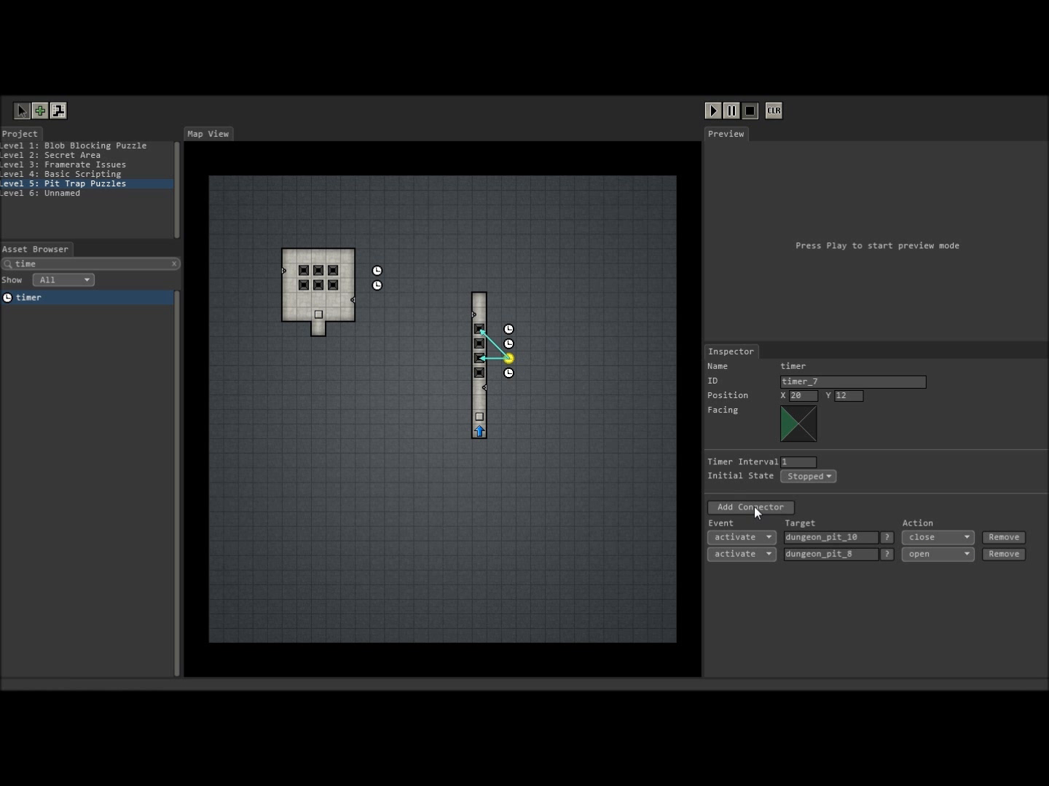
Step: Add connectors making the timer at 20,12 activate the timer at 20,11 and deactivate itself
left_click(754, 507)
left_click(508, 343)
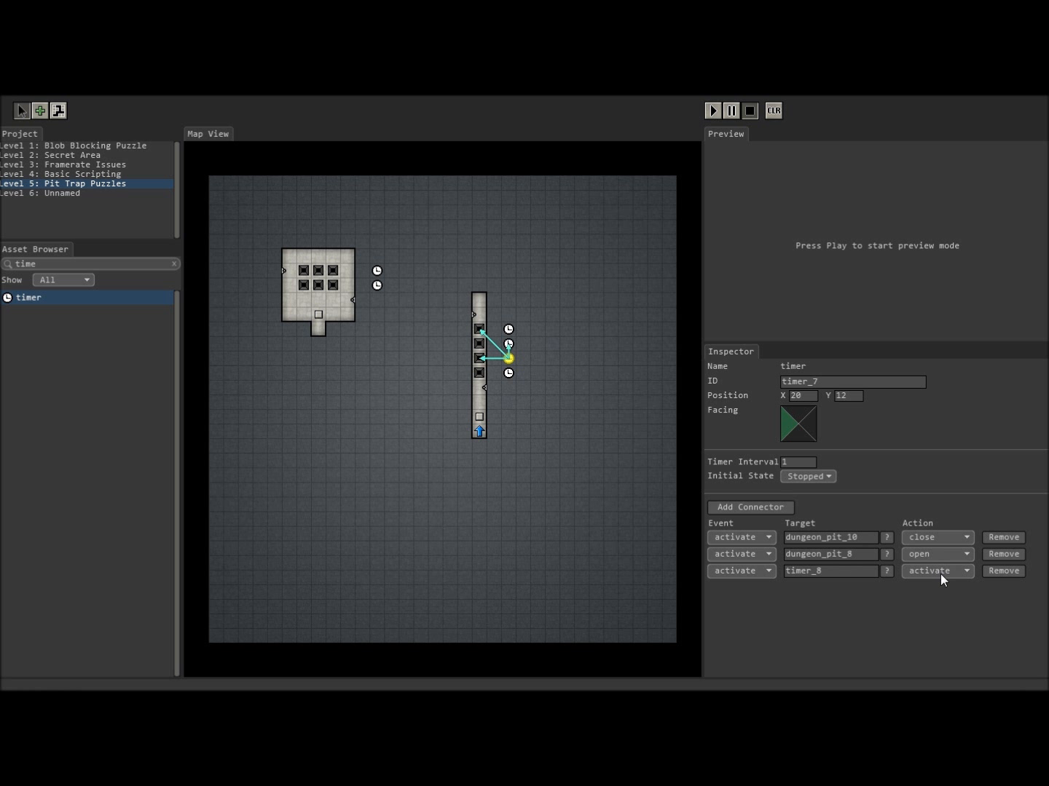
left_click(769, 508)
left_click(508, 358)
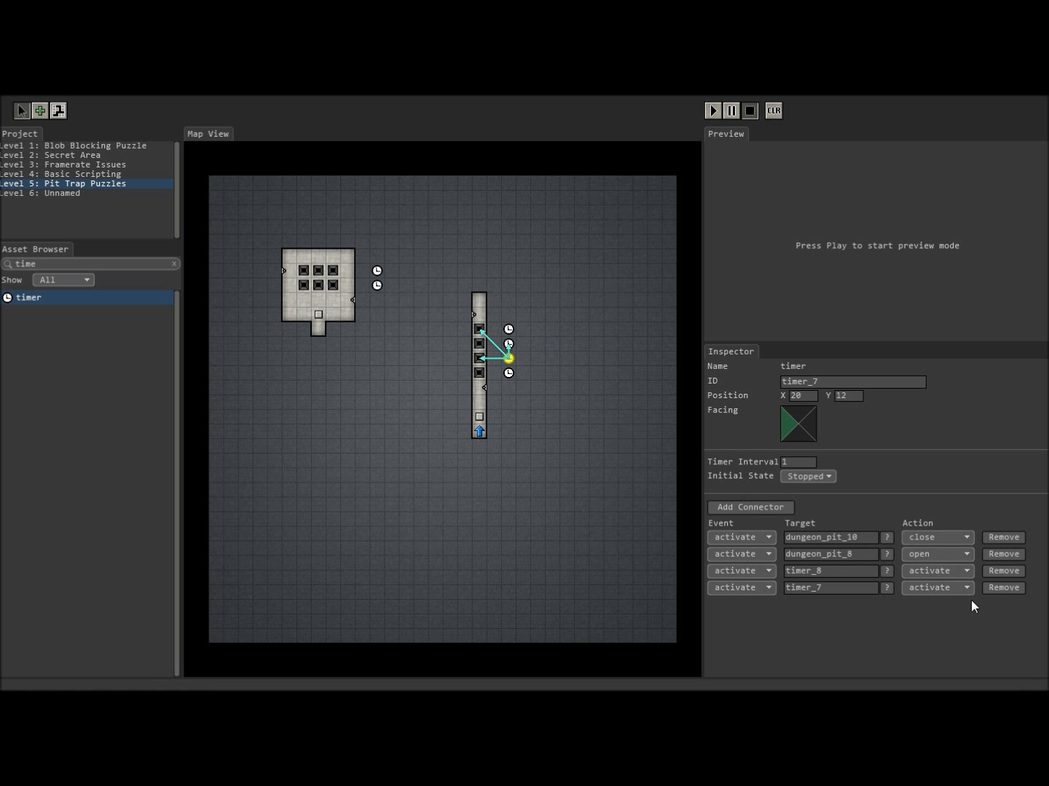
left_click(947, 587)
left_click(945, 601)
Step: Add connectors to the timer at 20,11 that close the pit at 18,11 and open the pit at 18,13
left_click(508, 344)
left_click(738, 508)
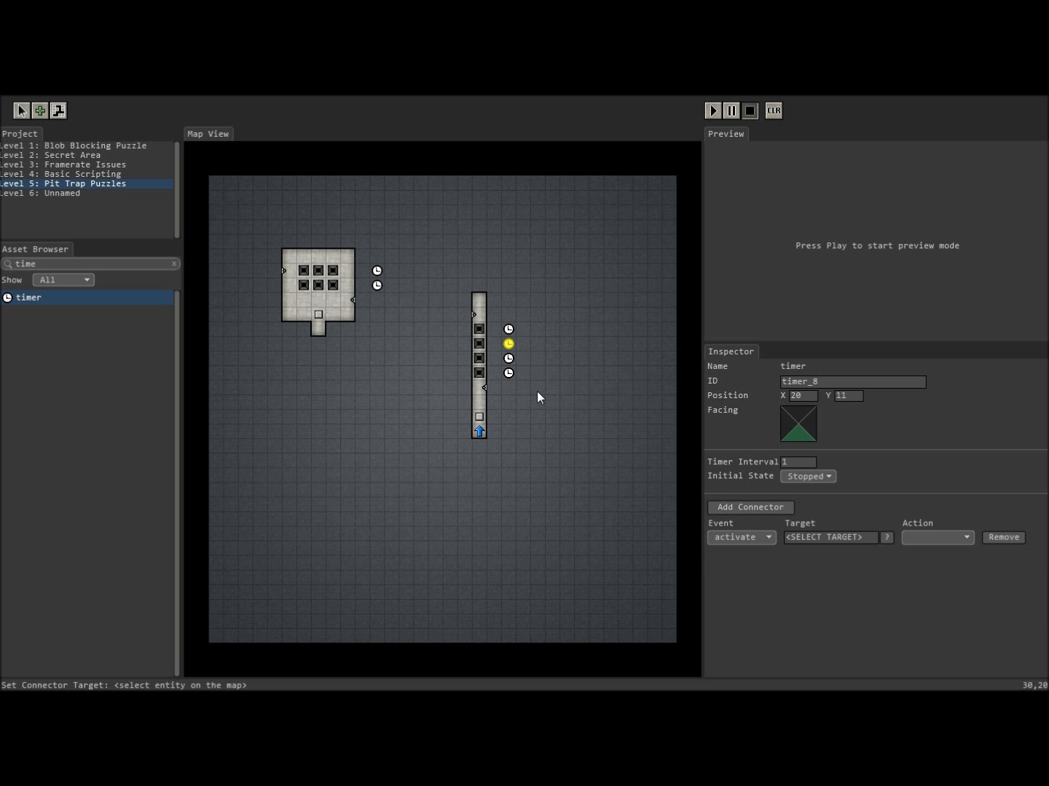
left_click(479, 352)
left_click(940, 537)
left_click(941, 549)
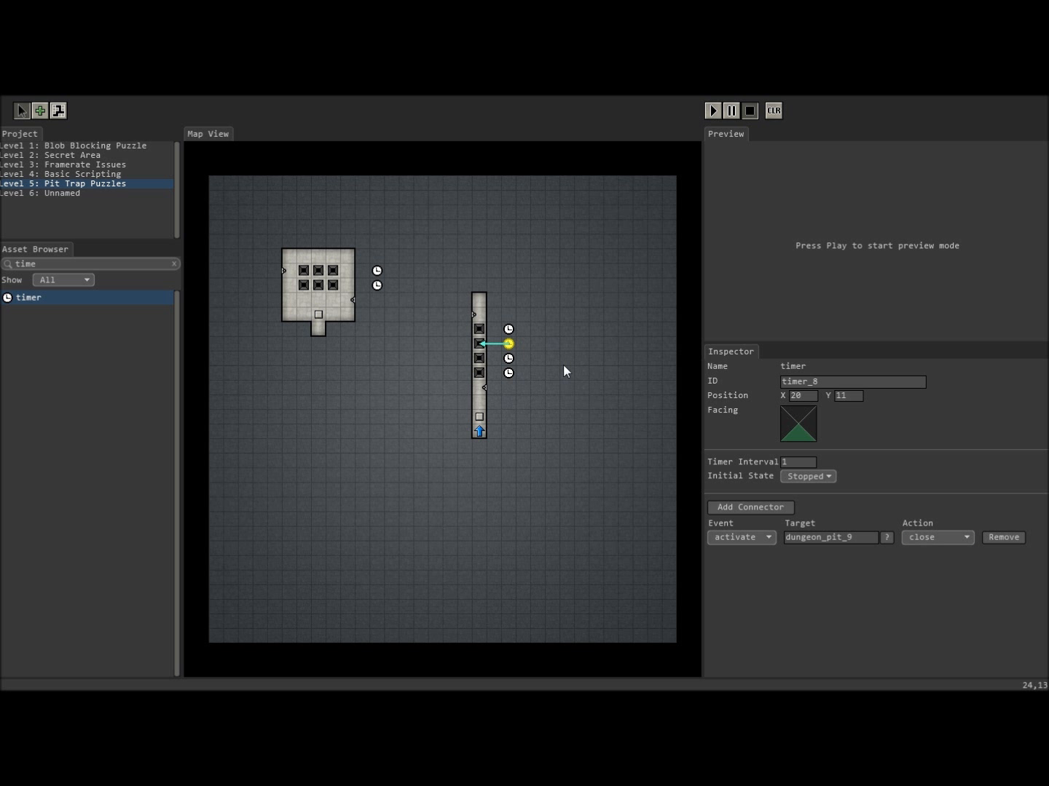
left_click(768, 508)
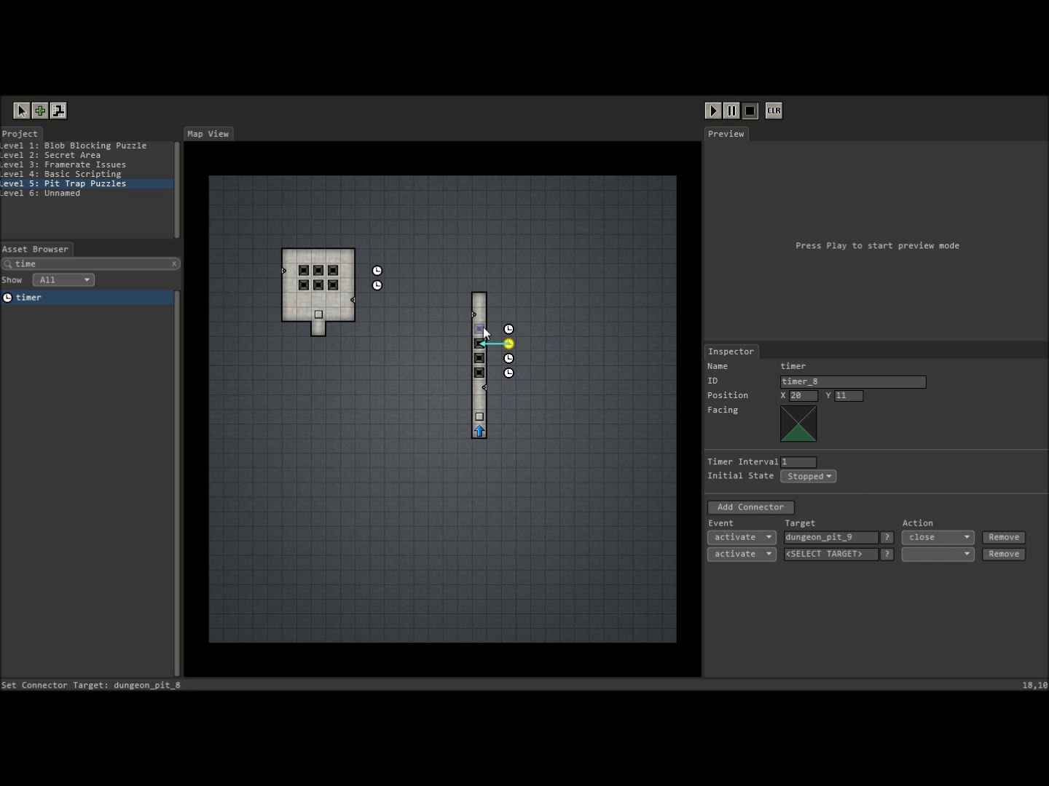
left_click(478, 373)
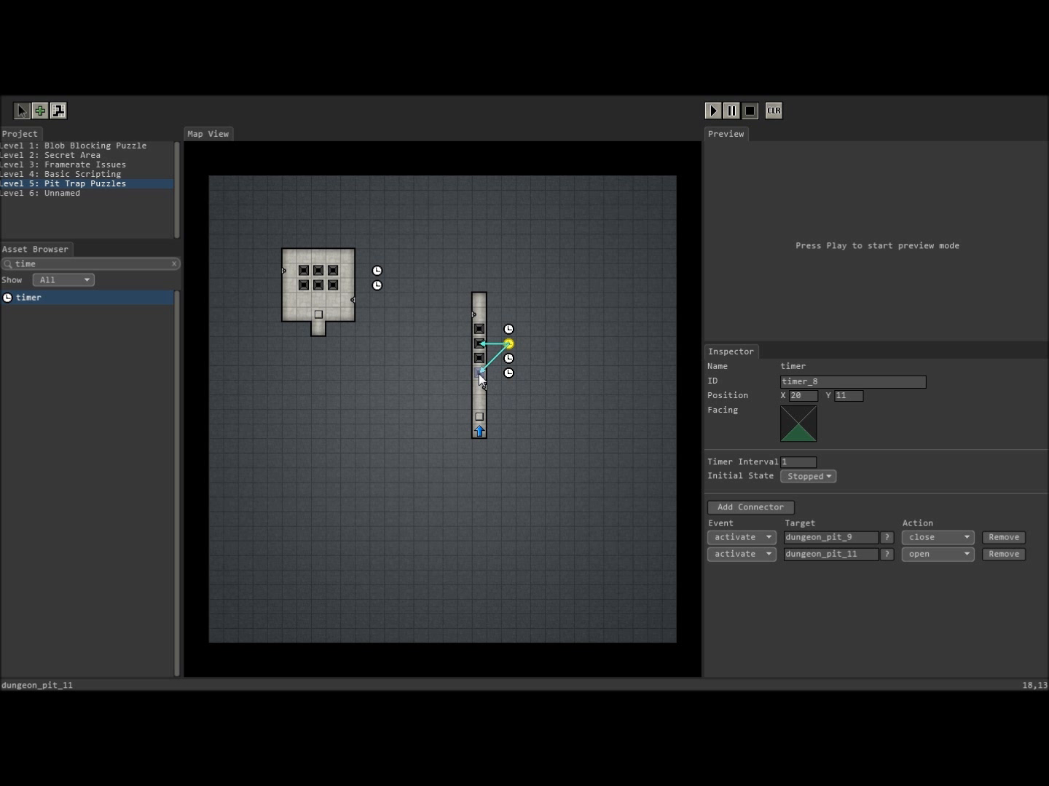
Step: Add connectors making the timer at 20,11 activate the timer at 20,10 and deactivate itself
left_click(765, 506)
left_click(507, 330)
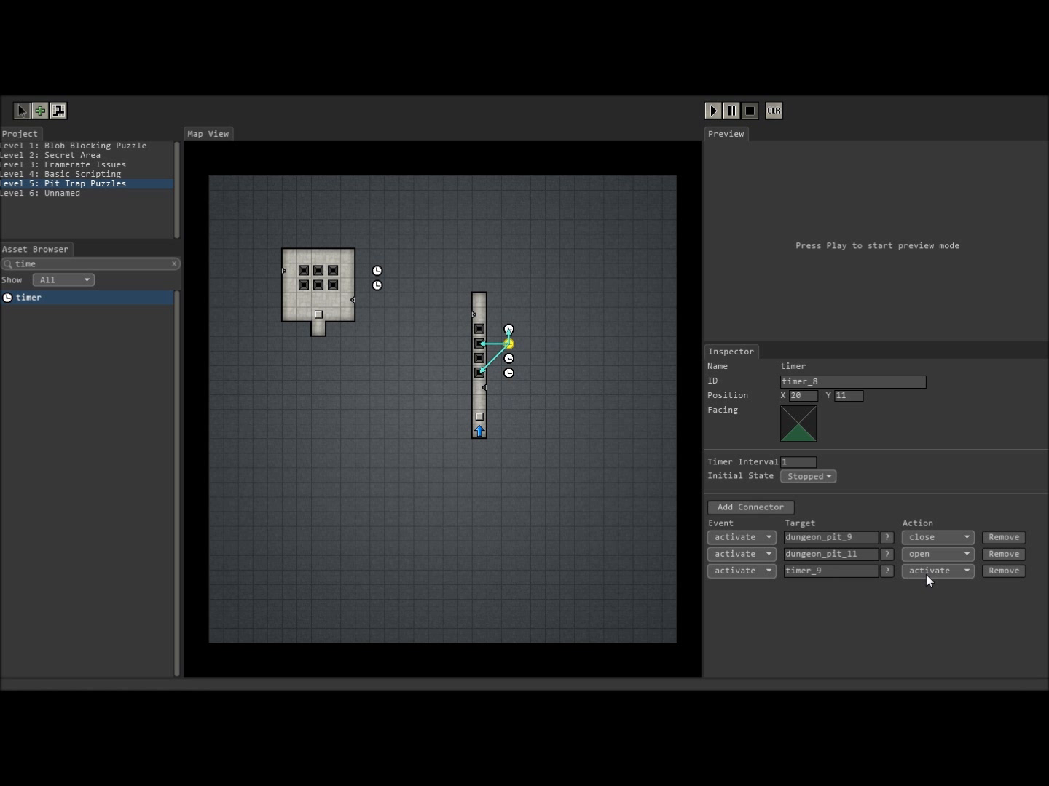
left_click(760, 506)
left_click(509, 344)
left_click(931, 587)
left_click(938, 598)
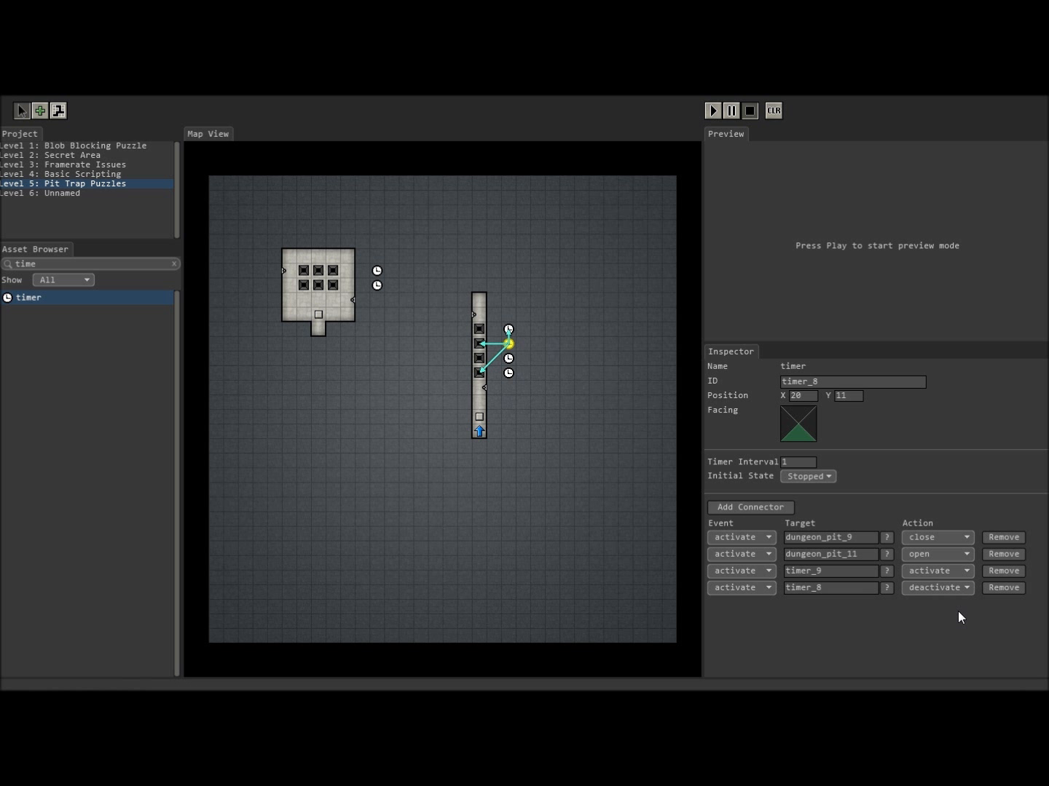
Step: Add connectors to the timer at 20,10 that close the pit at 18,10 and open the pit at 18,12
left_click(508, 329)
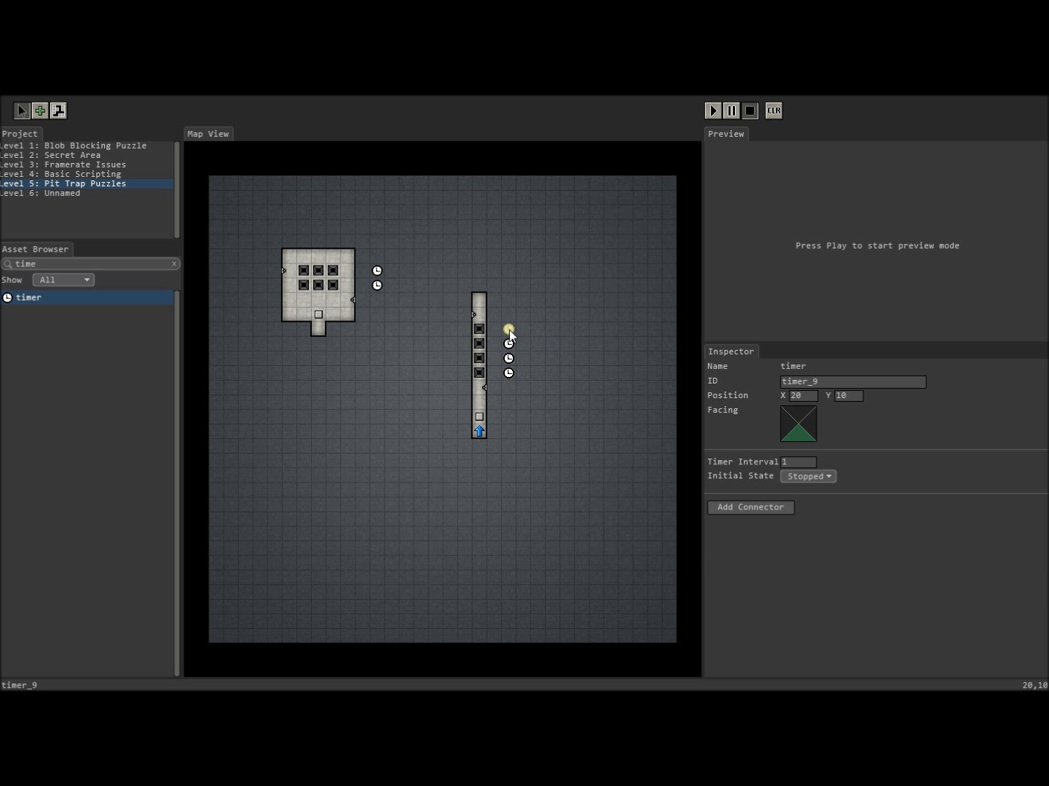
left_click(725, 508)
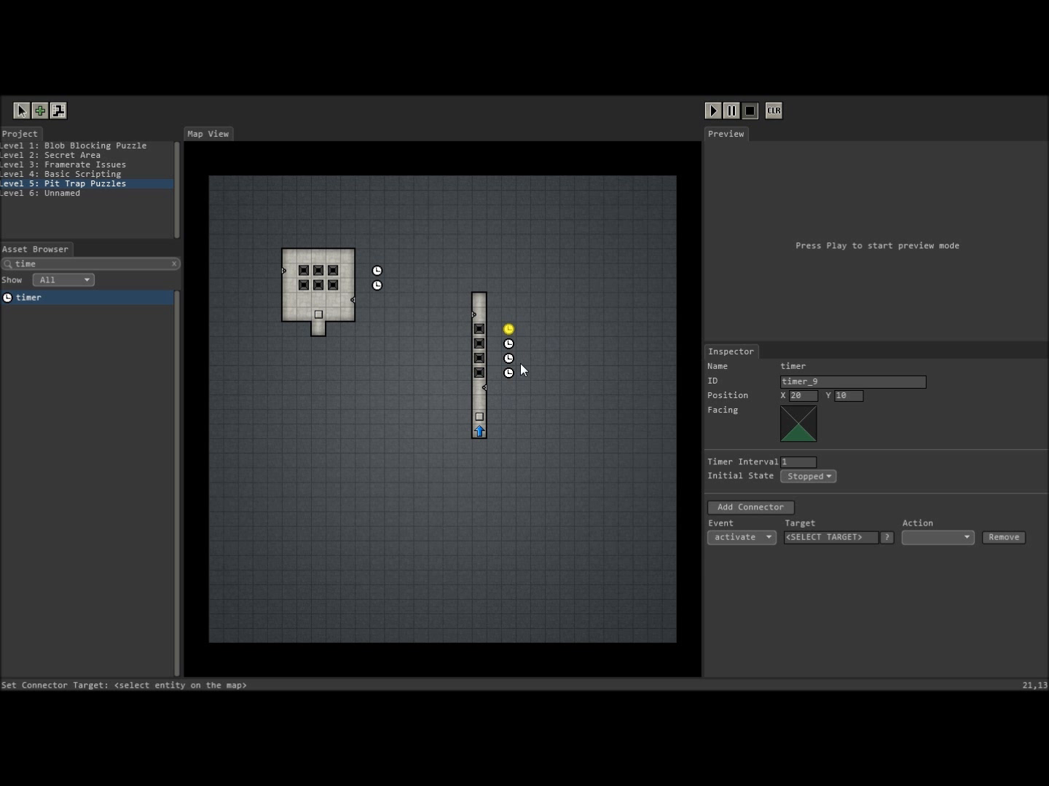
left_click(476, 331)
left_click(924, 539)
left_click(921, 554)
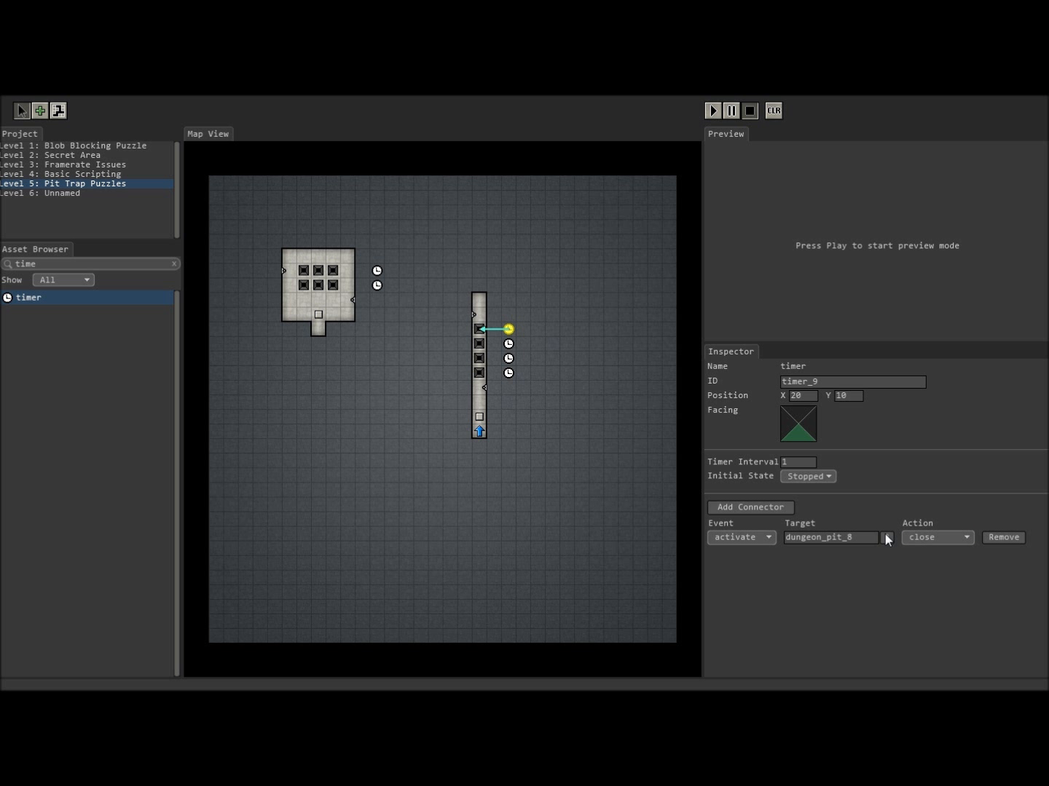
left_click(726, 512)
left_click(476, 358)
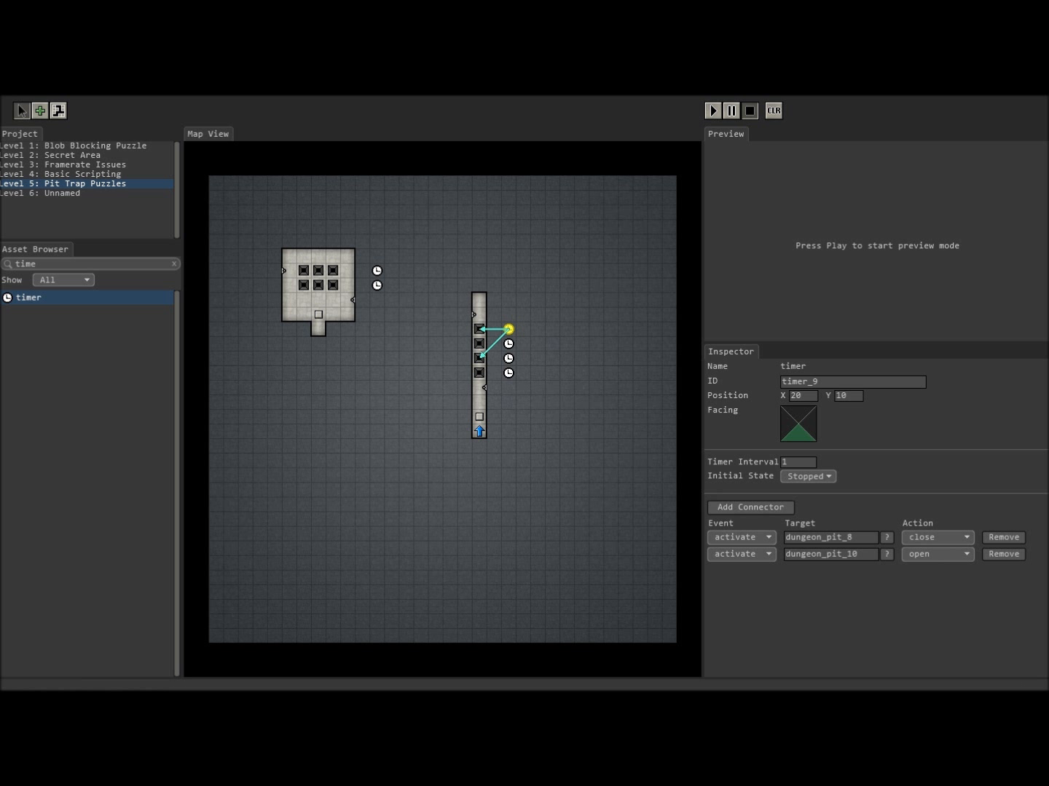
Step: Add connectors making the timer at 20,10 activate the timer at 20,13 and deactivate itself
left_click(743, 511)
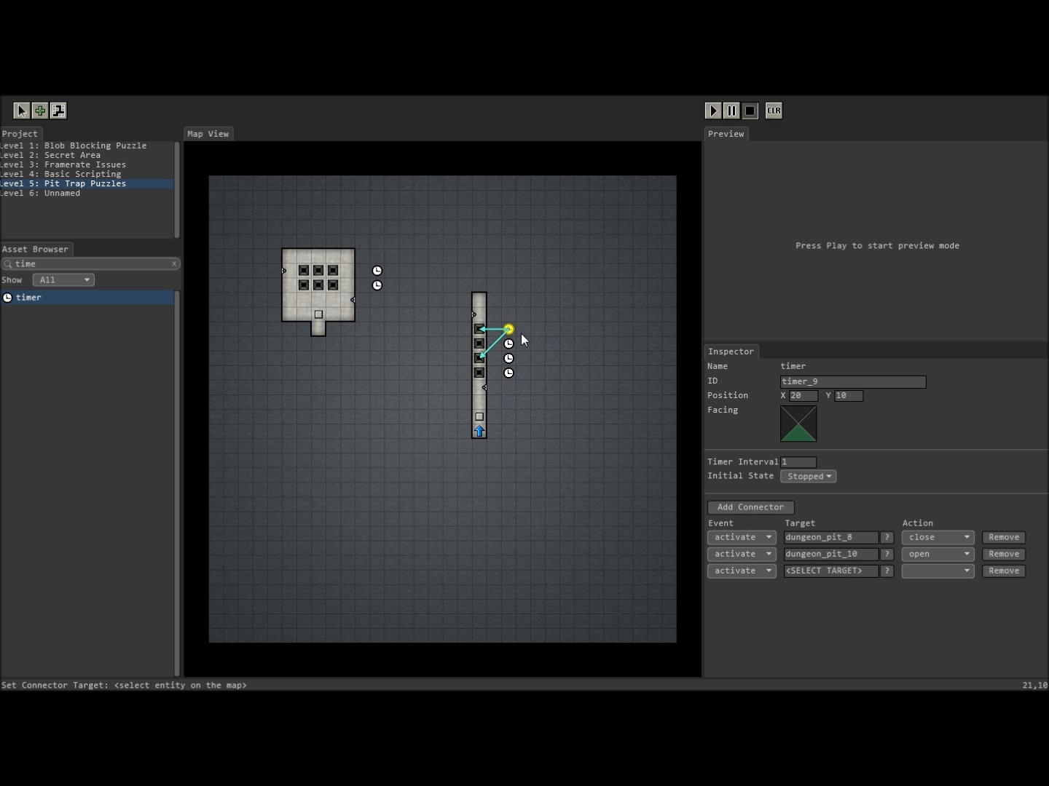
left_click(507, 373)
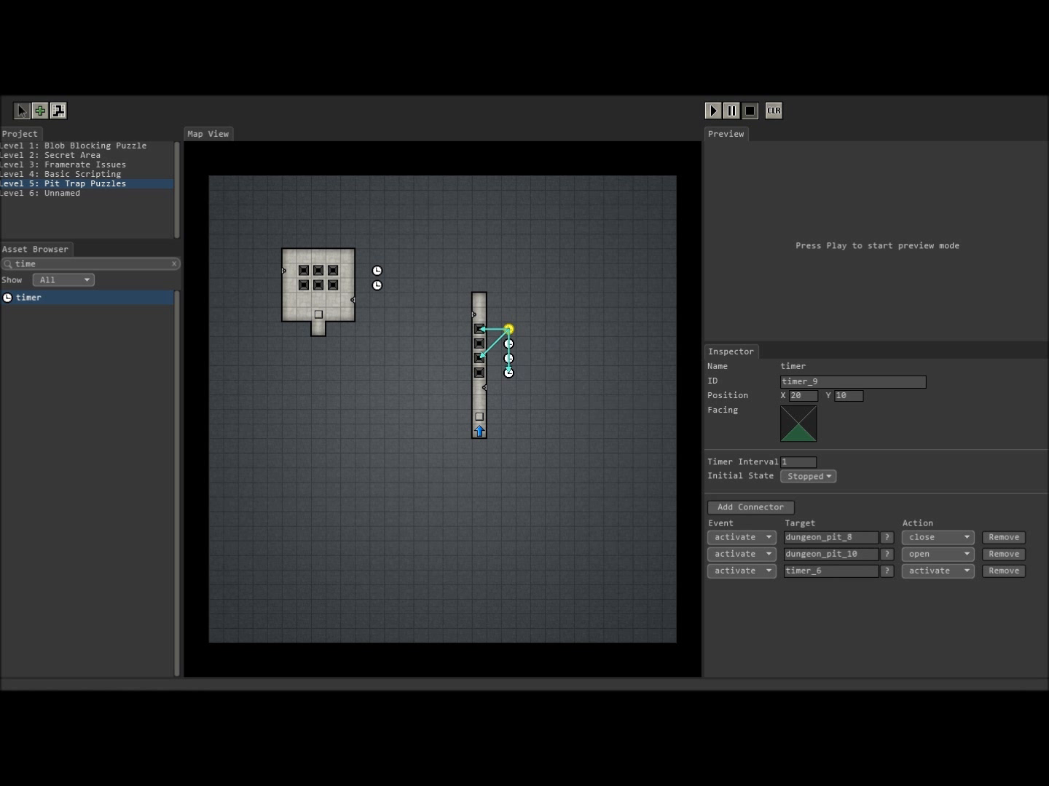
left_click(761, 506)
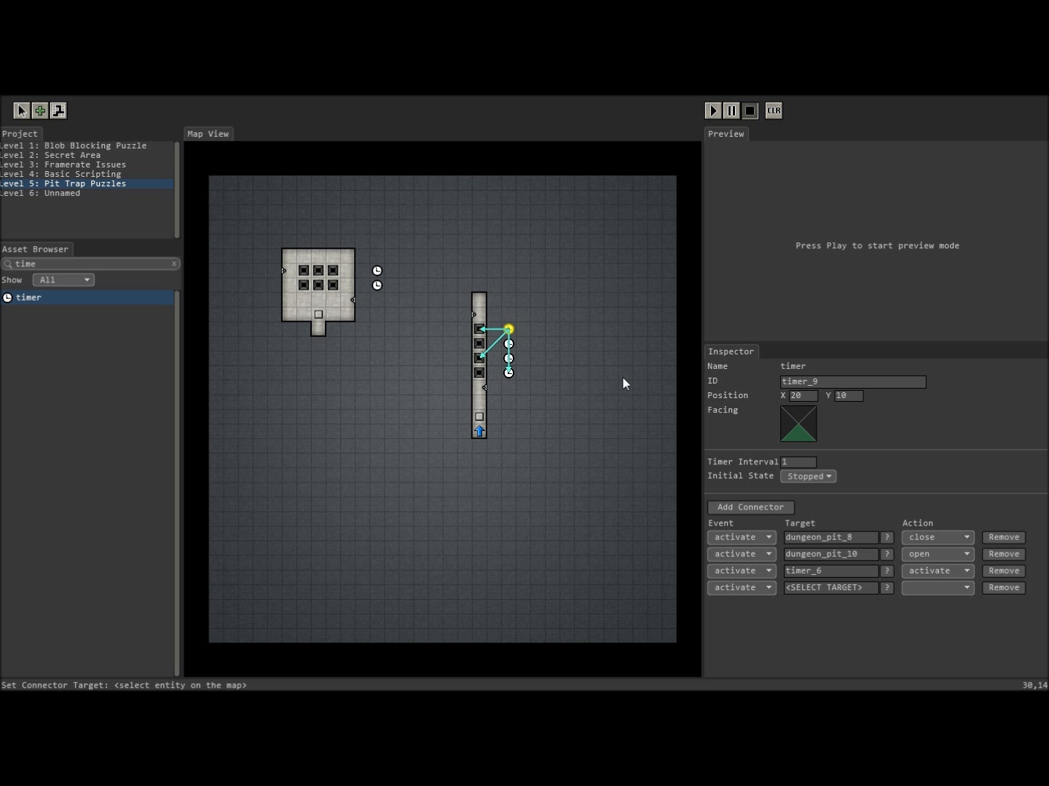
left_click(508, 329)
left_click(928, 588)
left_click(930, 598)
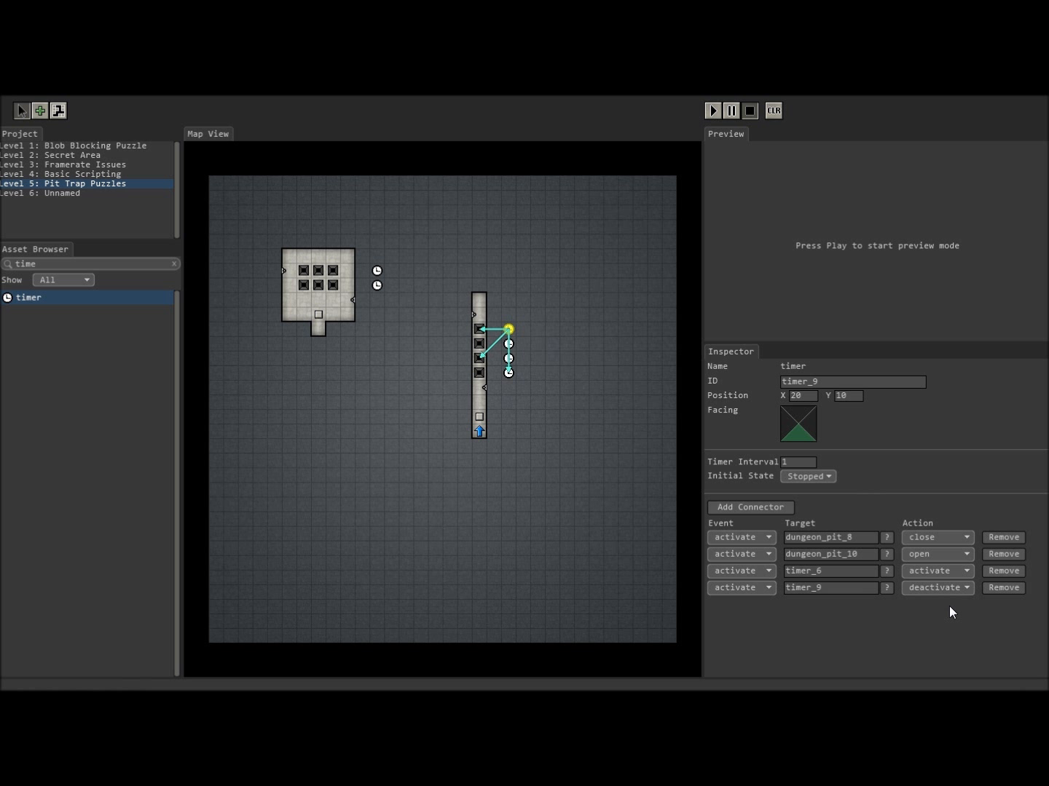
Step: Review the timers at 20,13 and 20,11, play-test crossing the corridor's pits in the full-screen preview, and stop the preview
left_click(509, 372)
left_click(506, 349)
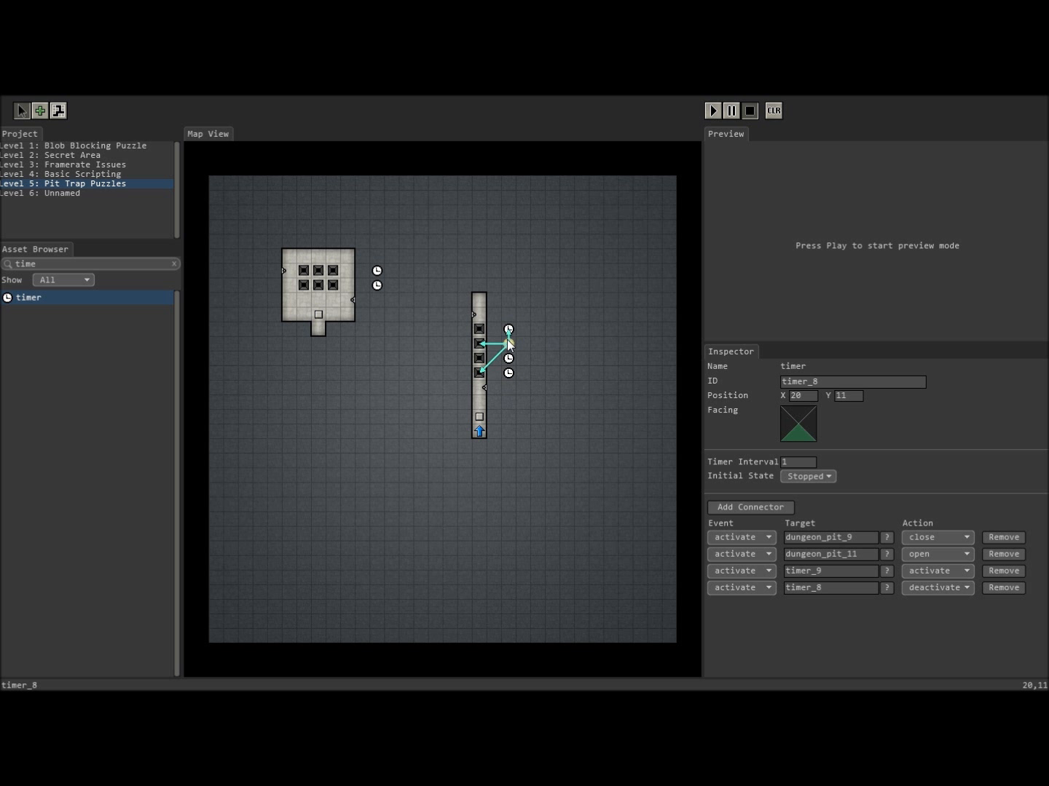
left_click(711, 111)
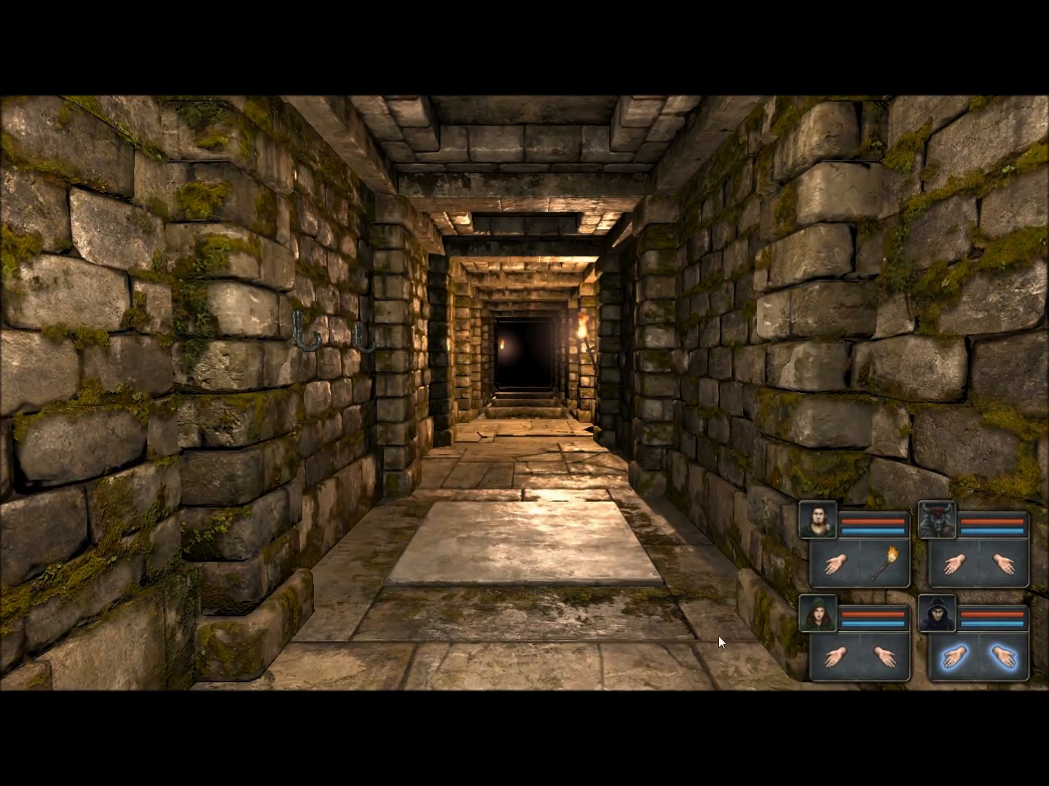
key("w")
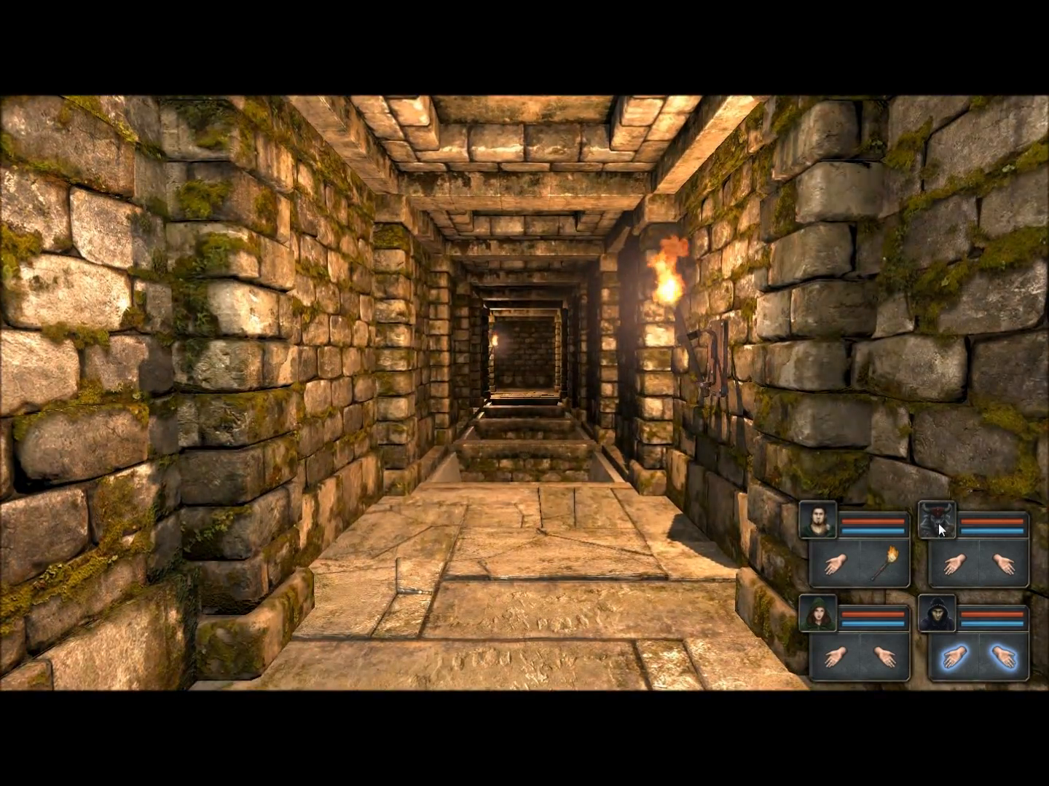
key("w")
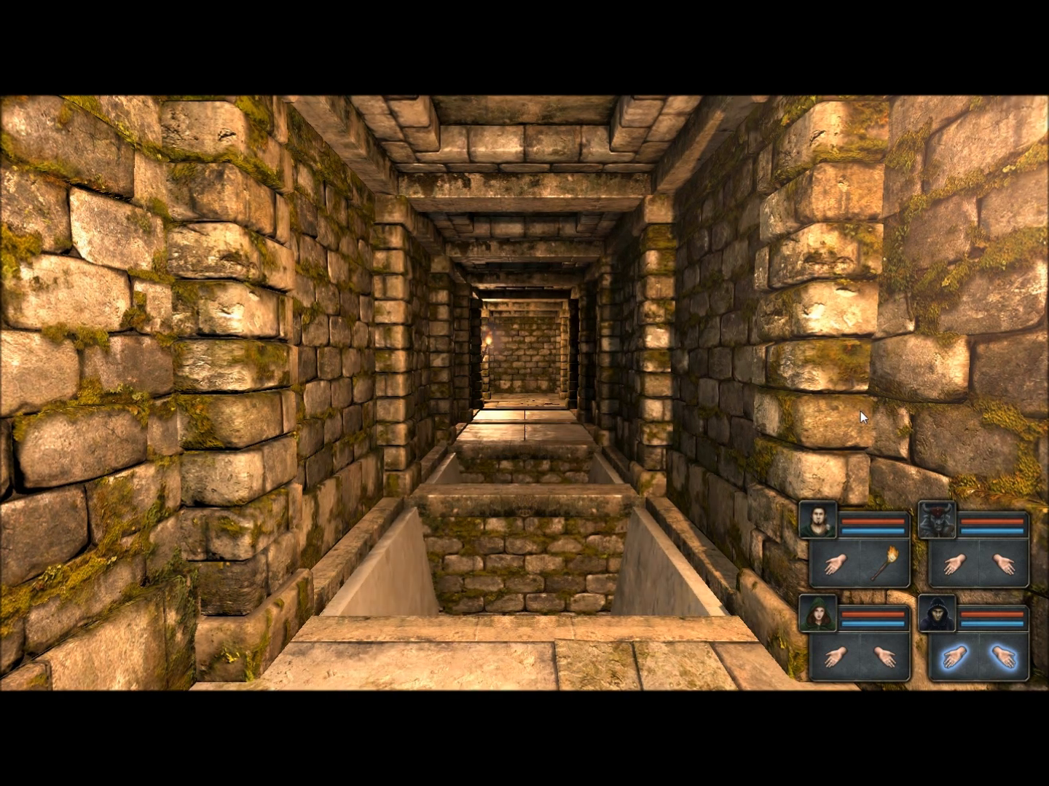
key("s")
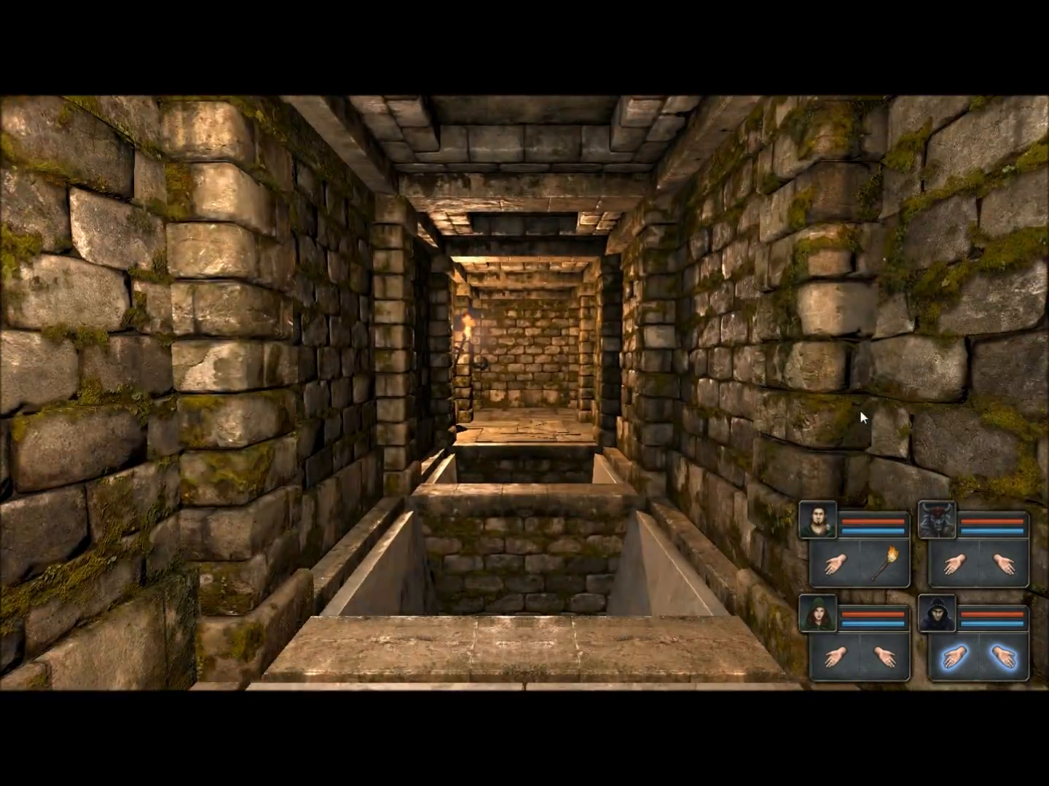
key("w")
key("s")
key("w")
key("w")
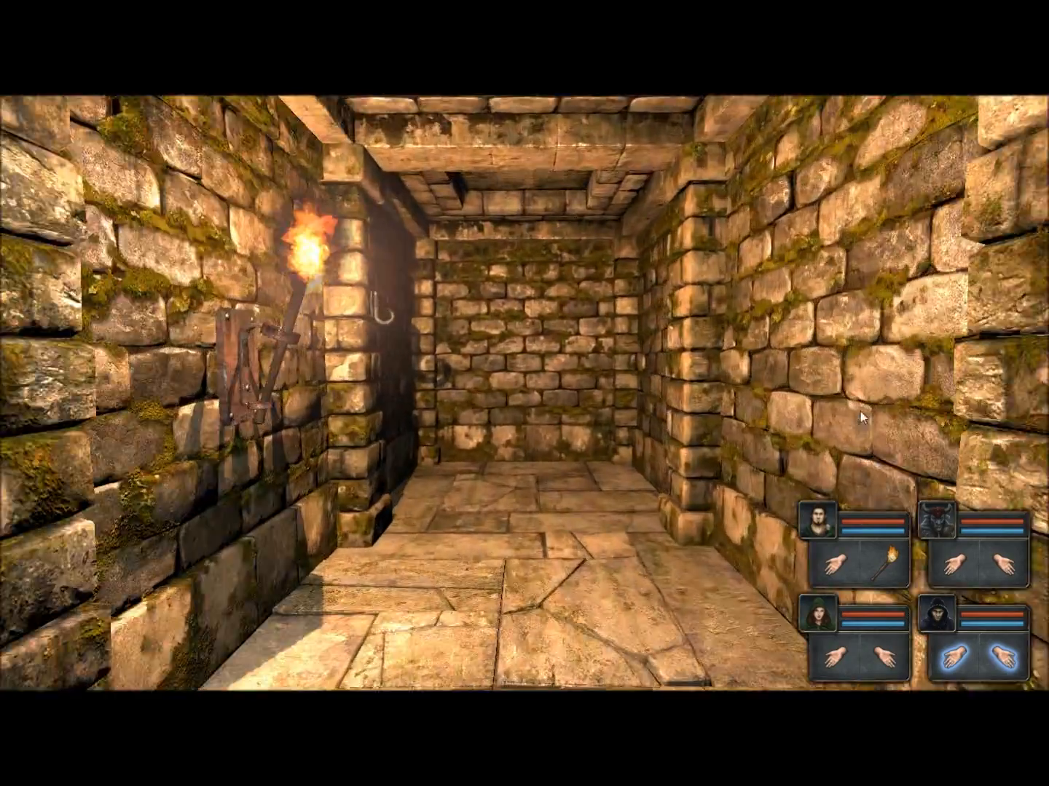
key("w")
key("e")
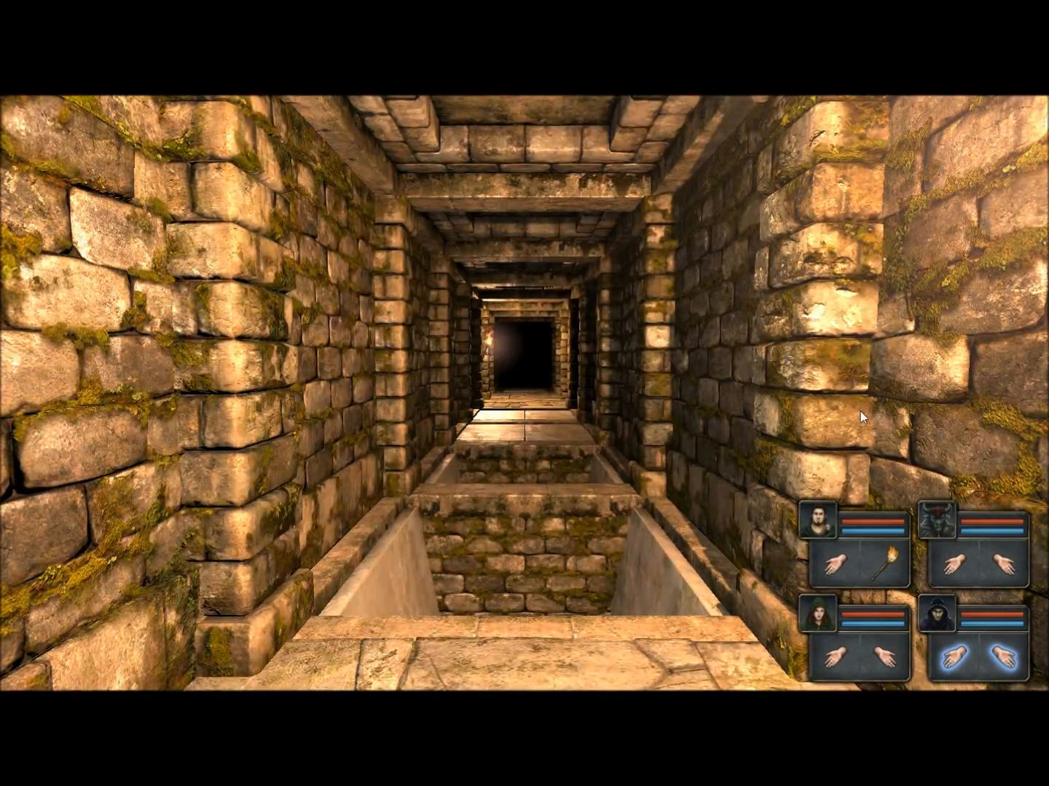
key("Escape")
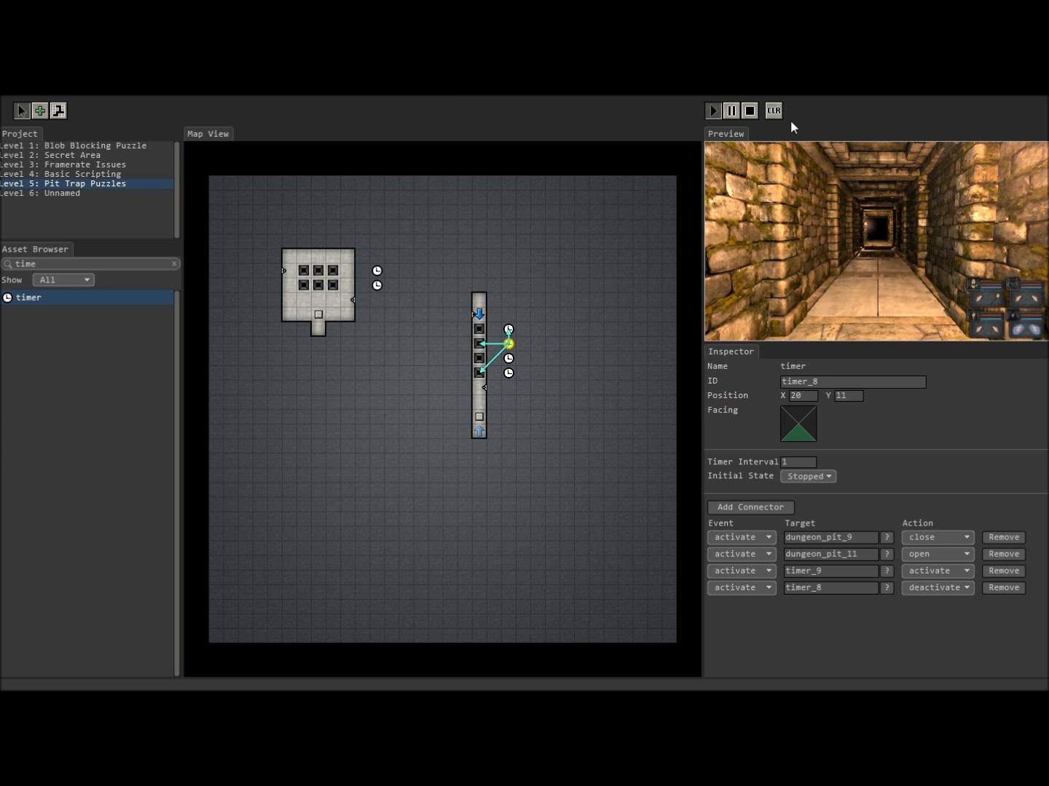
left_click(750, 109)
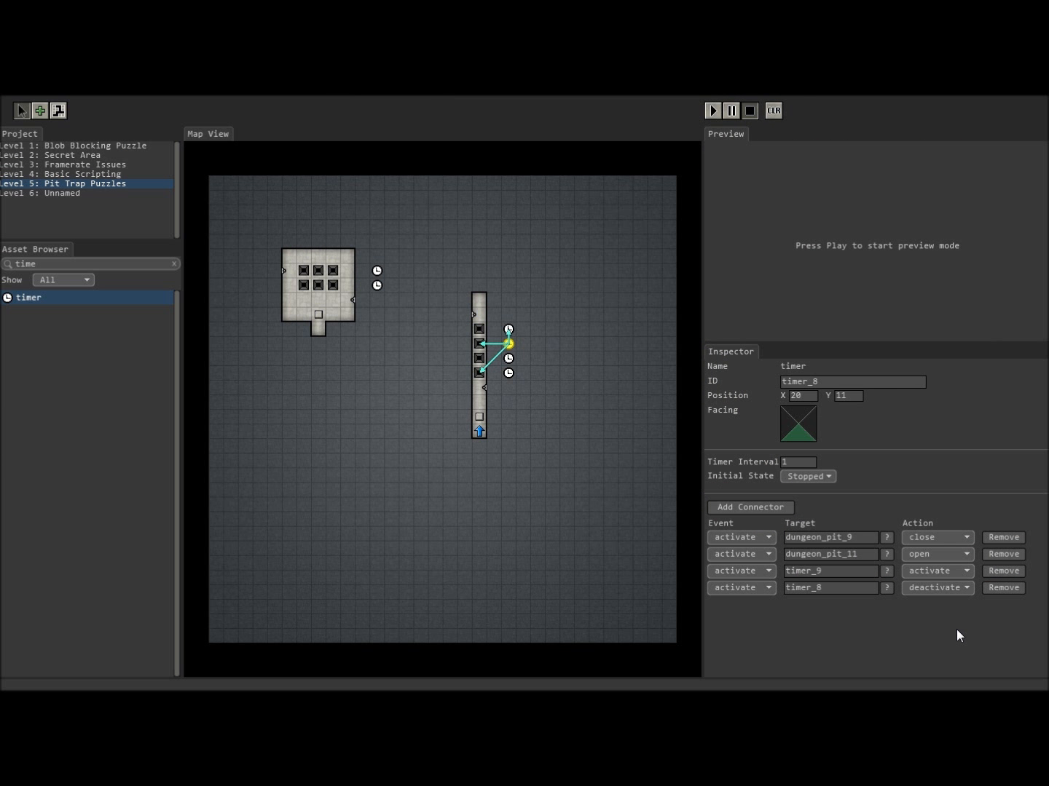